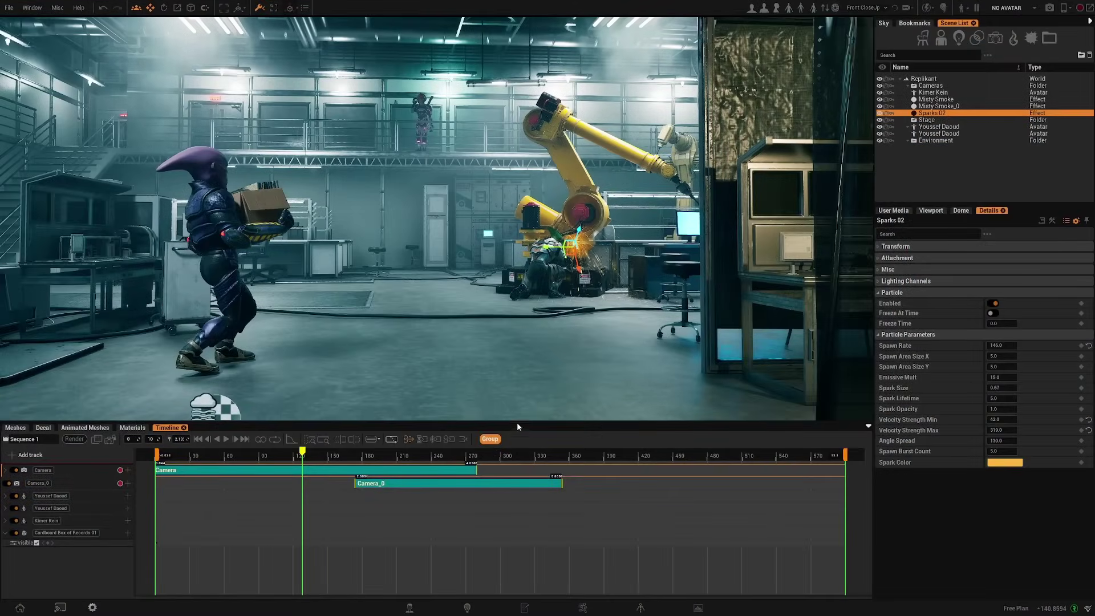
Slightly adjust the height of the timeline area below the viewport.
drag(517, 422, 518, 417)
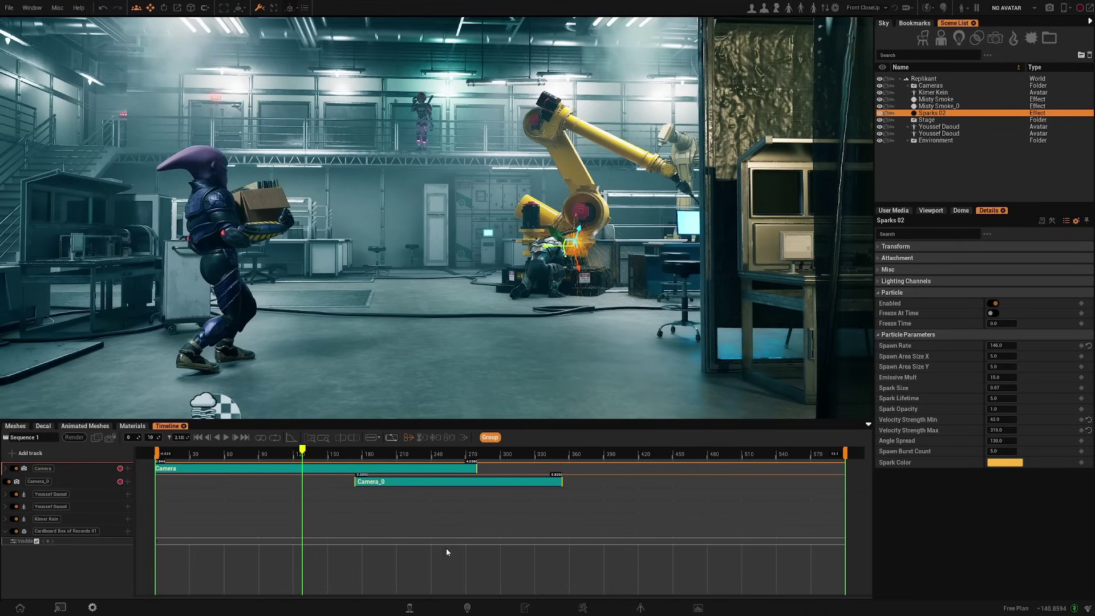
drag(475, 423, 476, 429)
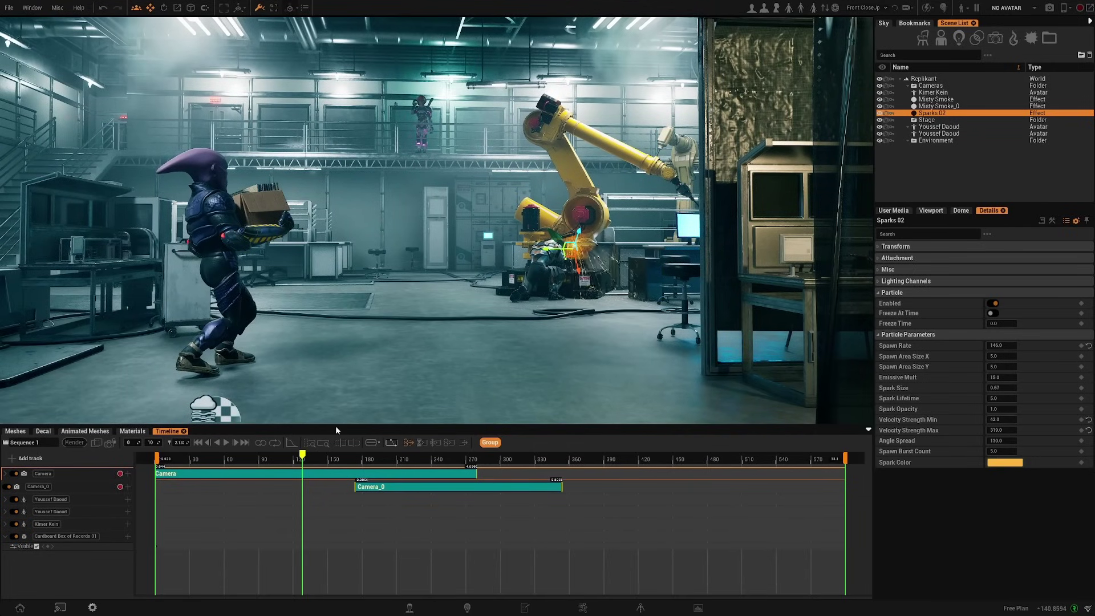
drag(337, 426, 338, 424)
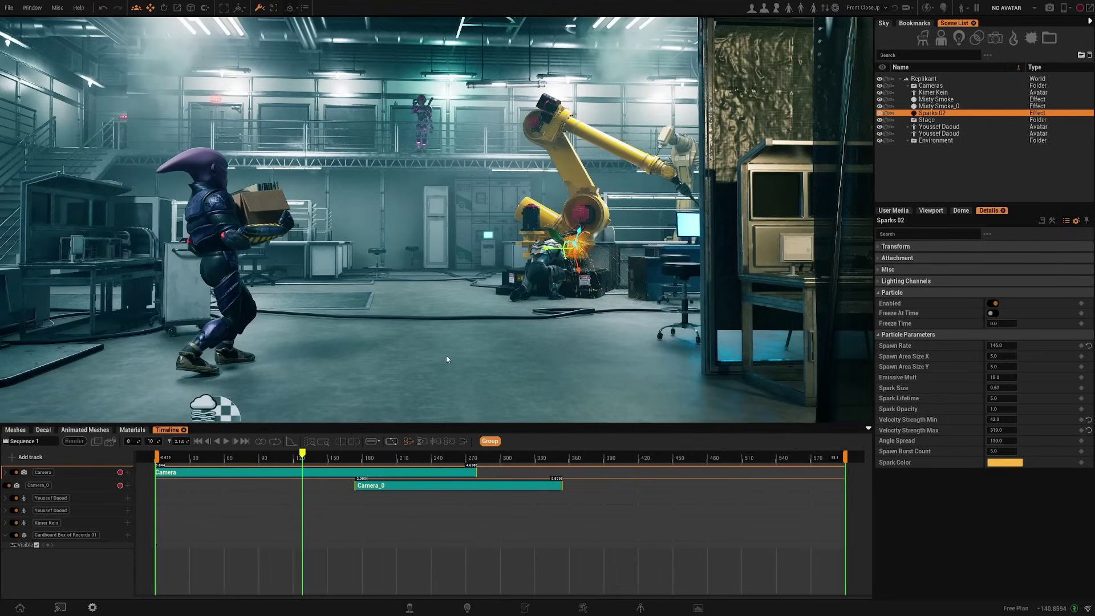
mouse_move(498, 337)
right_down()
mouse_move(468, 315)
mouse_move(462, 336)
mouse_move(491, 344)
right_up()
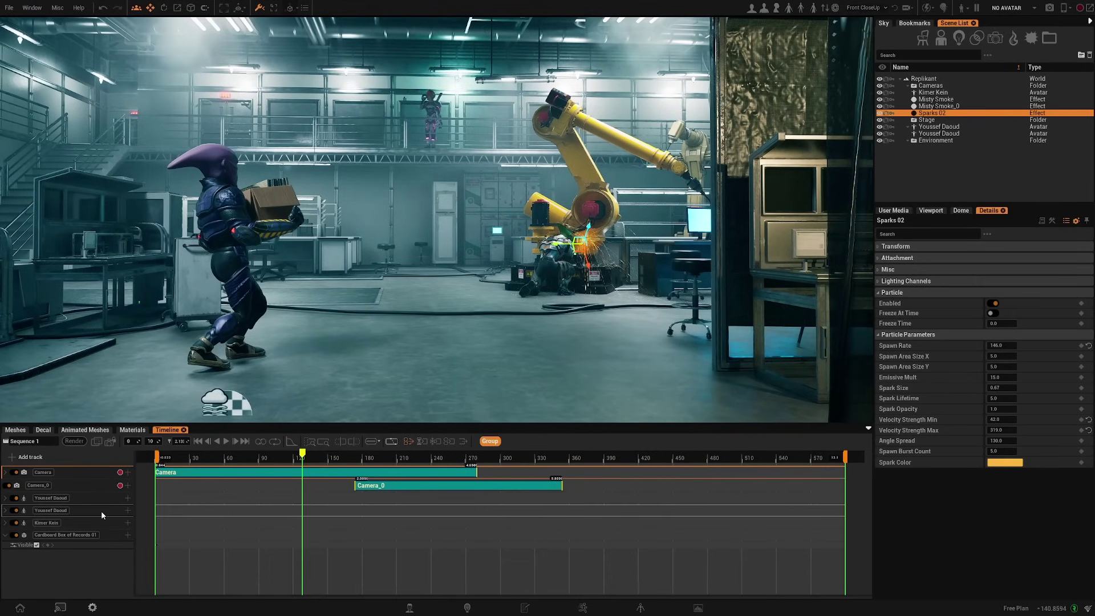
Add a folder track to the timeline and rename it Avatars.
right_click(69, 563)
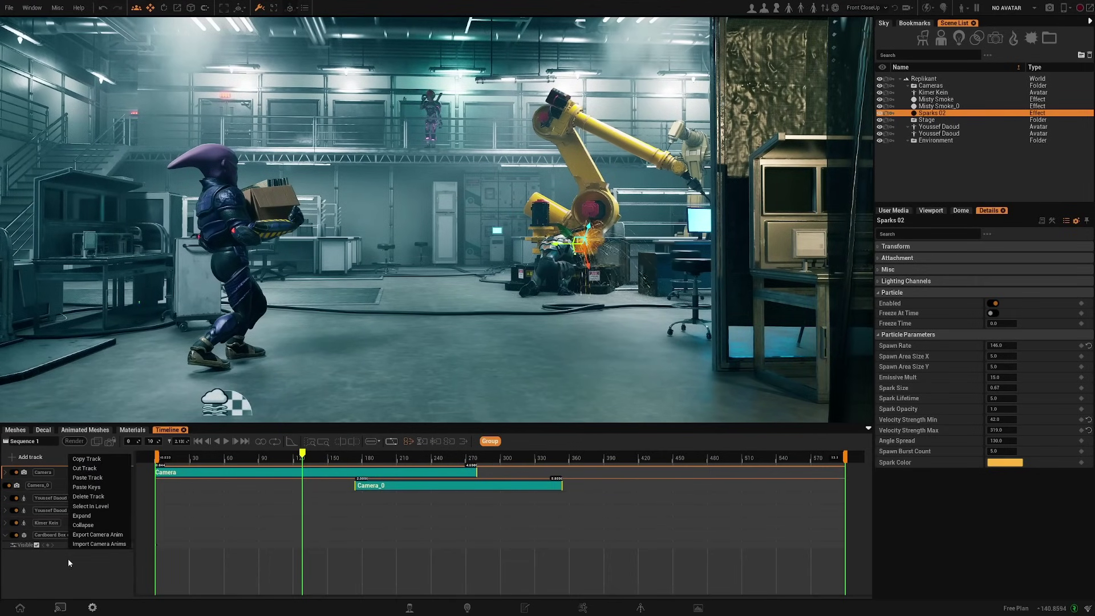
click(13, 459)
click(21, 507)
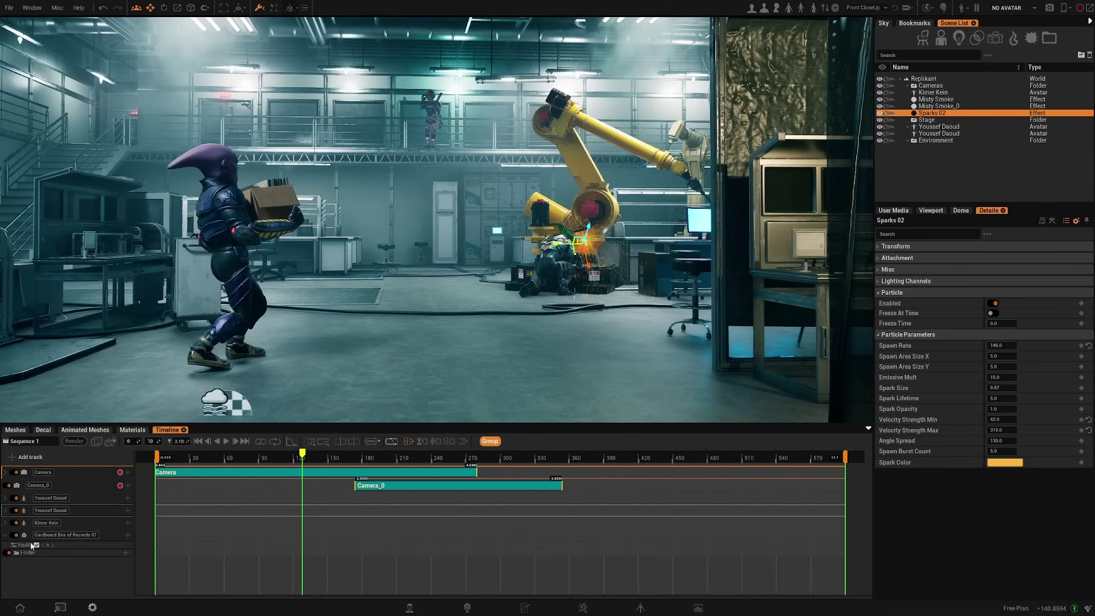
right_click(27, 555)
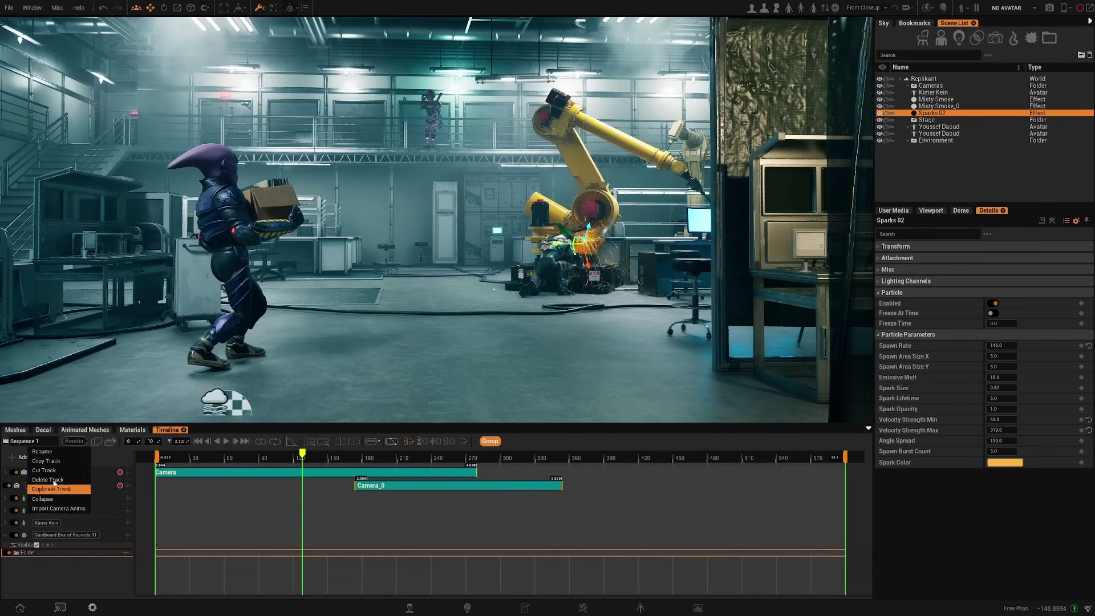
click(48, 452)
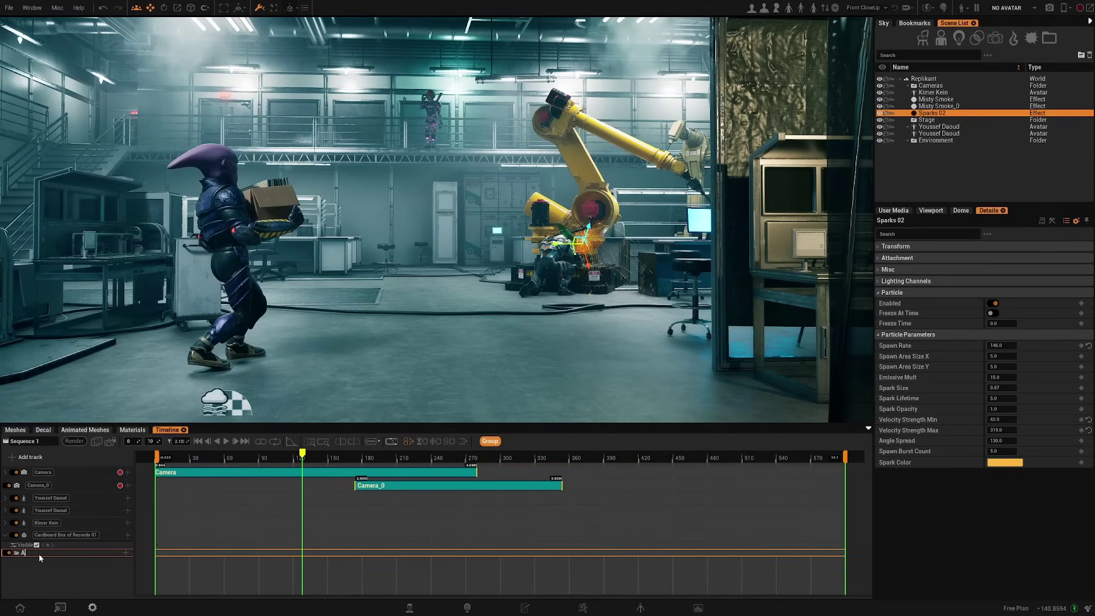
text(rs)
key(Return)
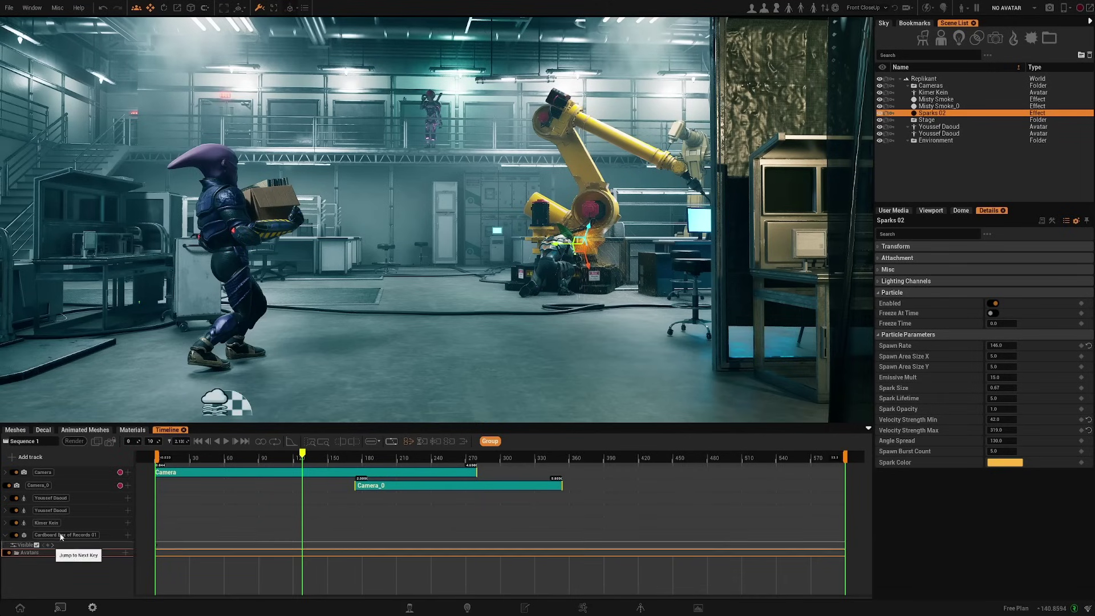
Move the three avatar tracks into the Avatars folder and collapse the folder.
drag(71, 550, 60, 552)
drag(83, 511, 54, 529)
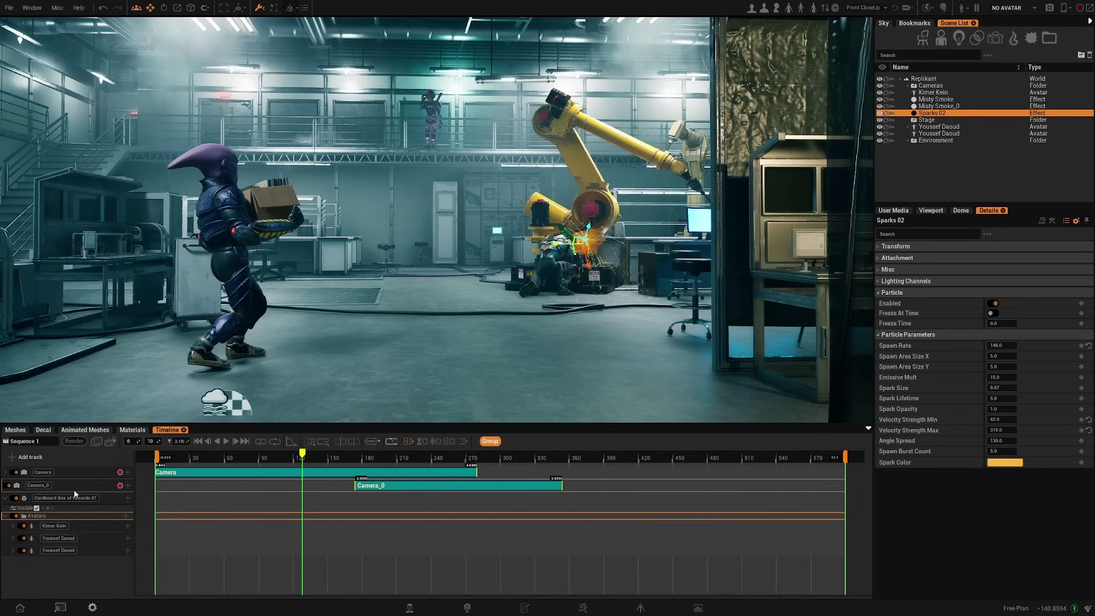
click(5, 516)
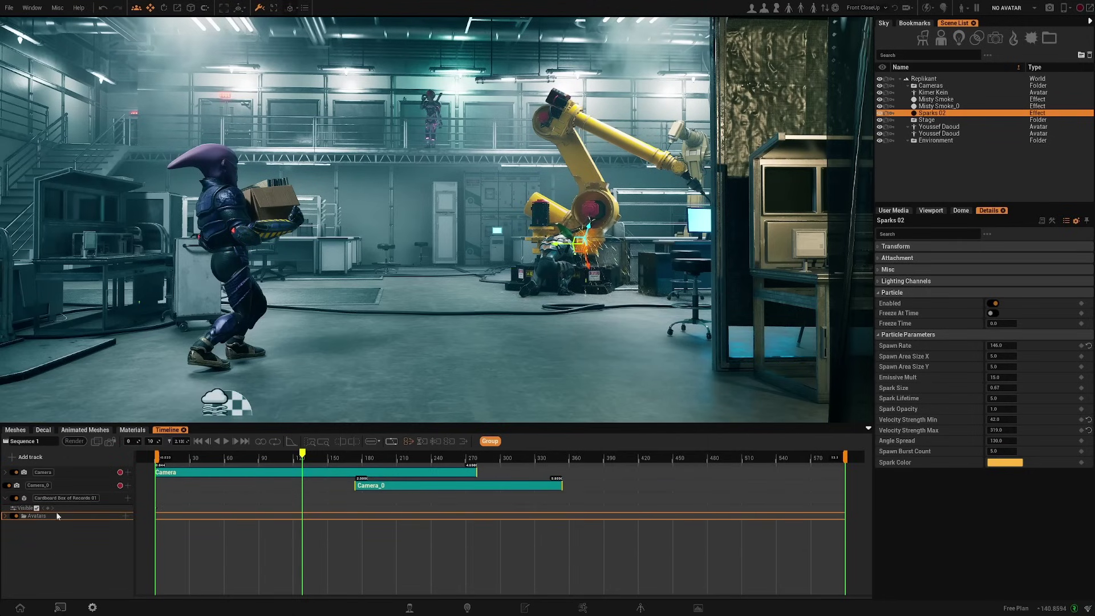
Delete the Camera_0 and Camera tracks from the timeline.
right_click(83, 484)
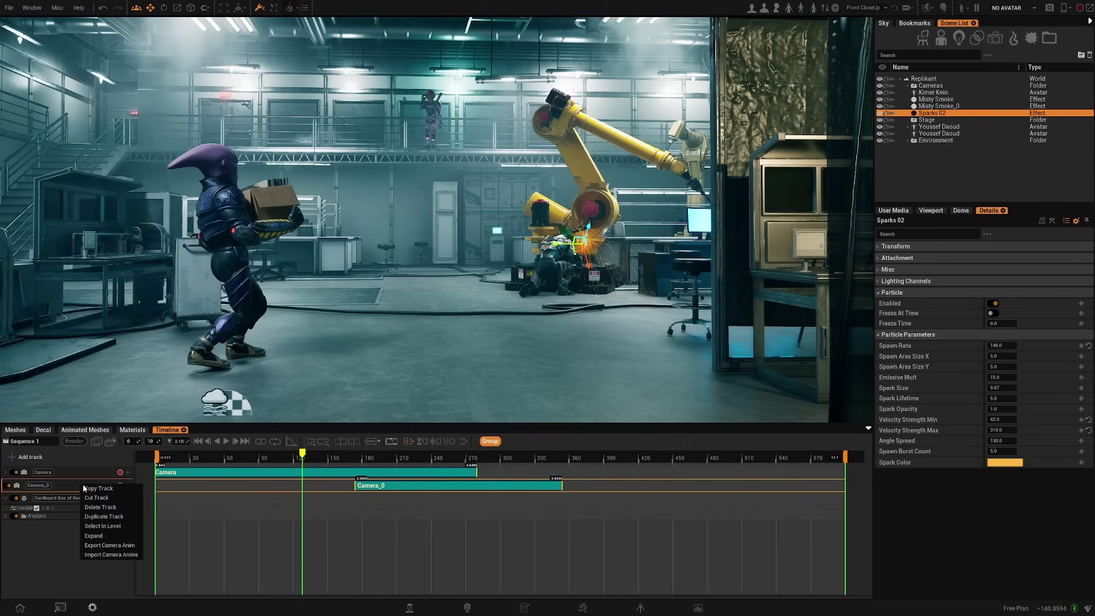
click(116, 508)
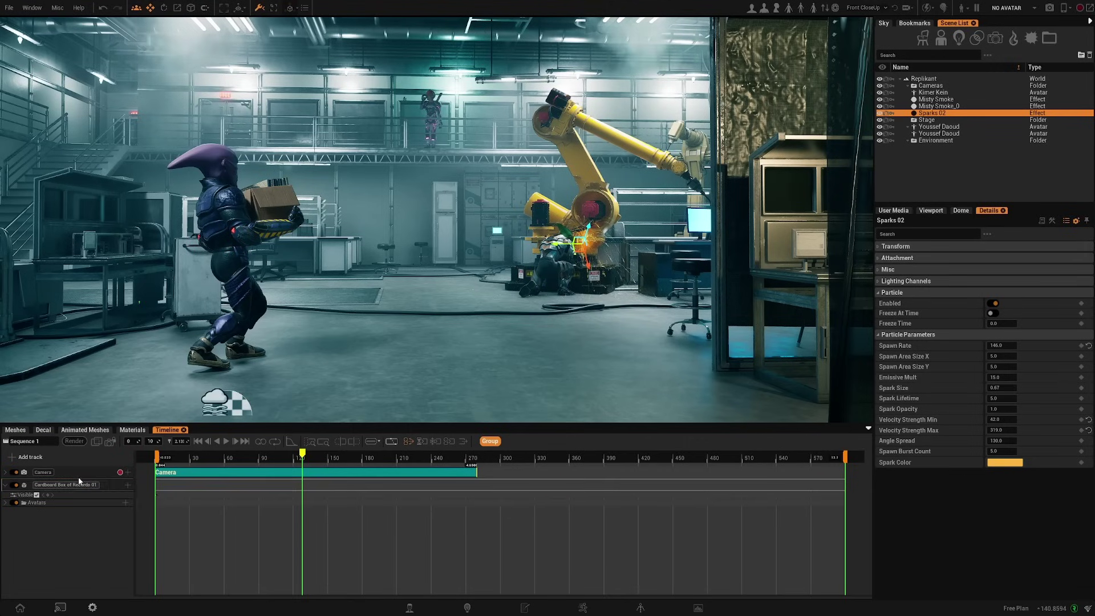
right_click(74, 471)
click(111, 499)
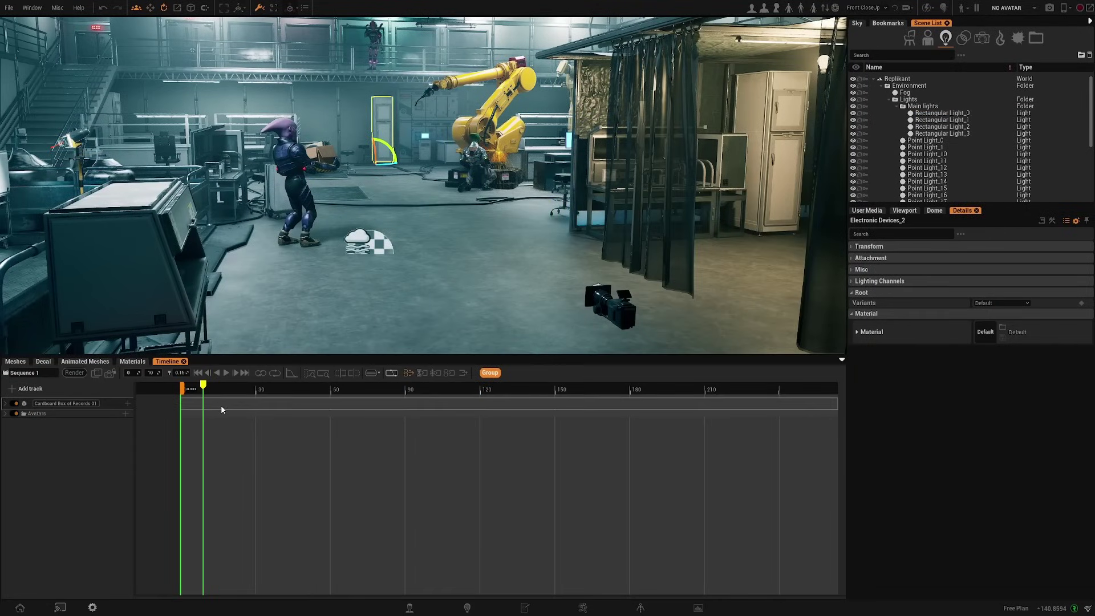
Select the camera standing near the curtain and add it to the timeline as the Camera_1 track.
click(12, 391)
mouse_move(28, 448)
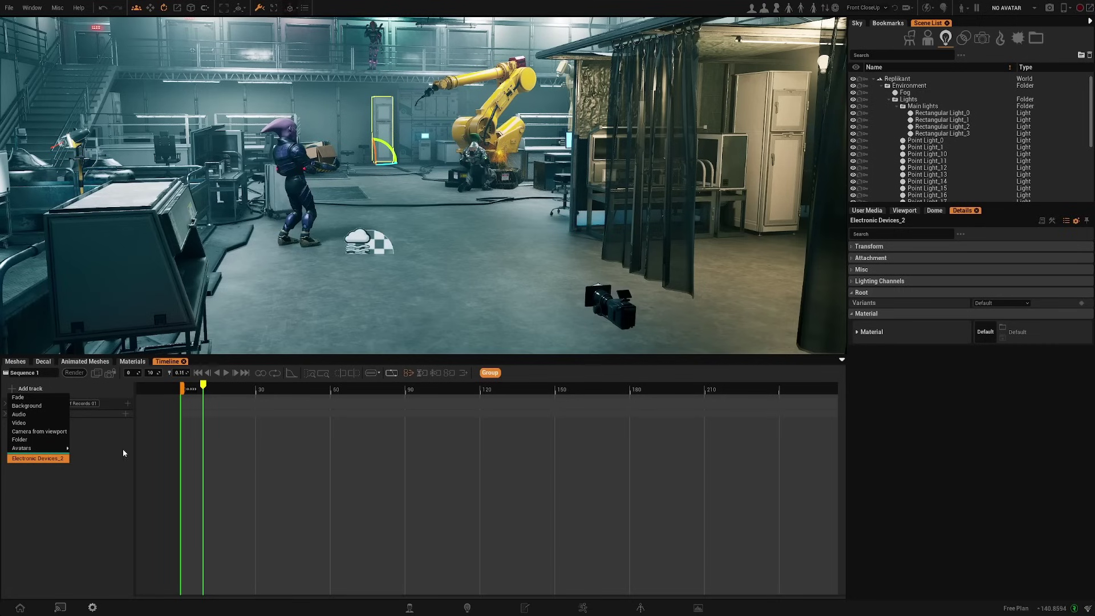
click(616, 308)
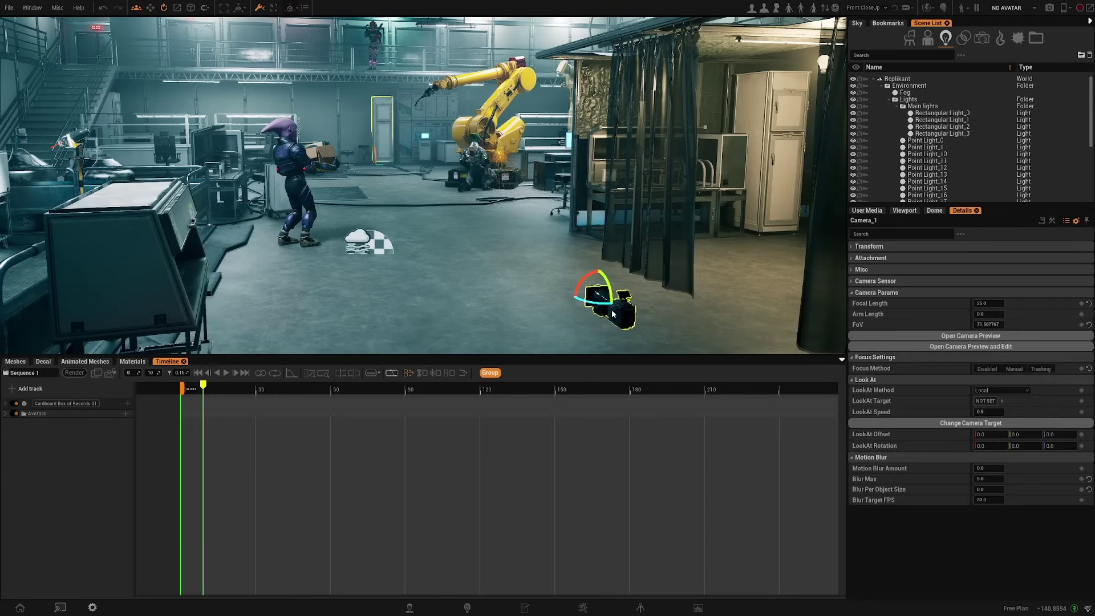
click(11, 392)
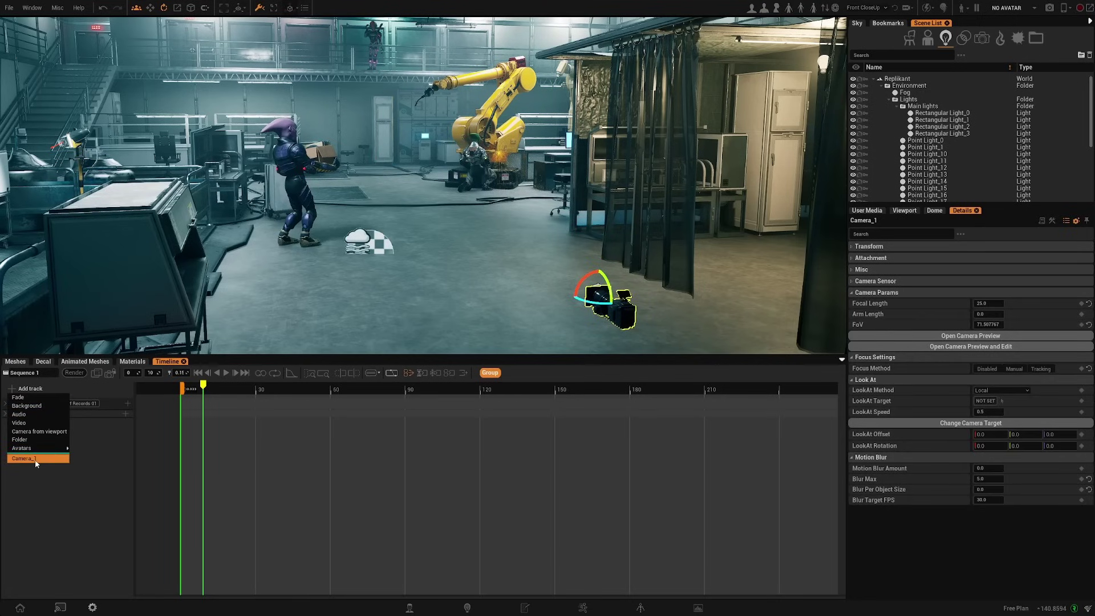
click(36, 460)
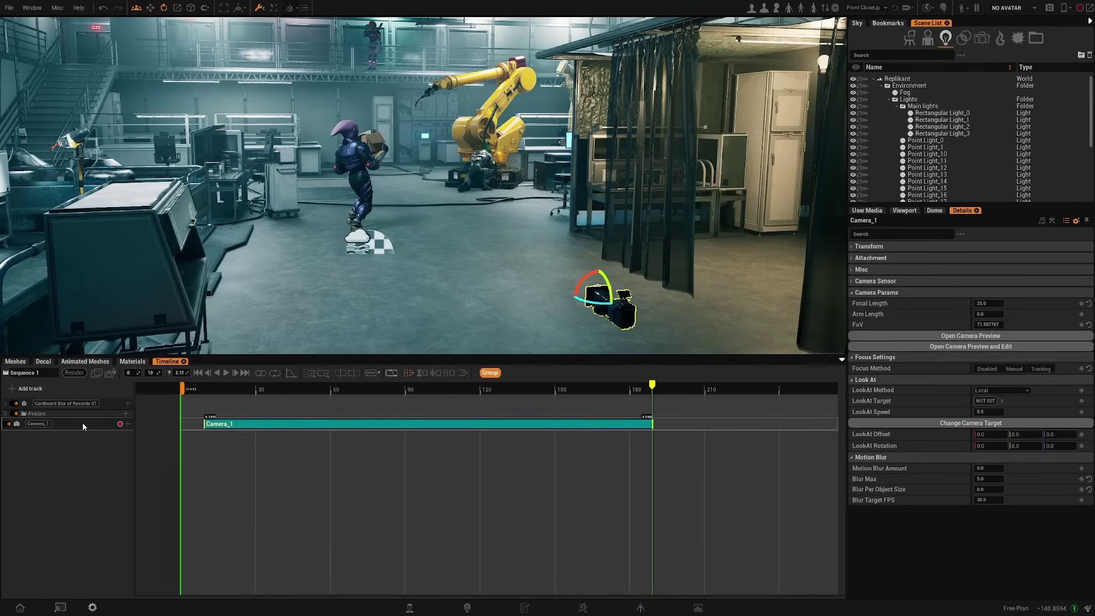
Check which cameras can be assigned to the Camera_1 track, and delete that track.
click(45, 425)
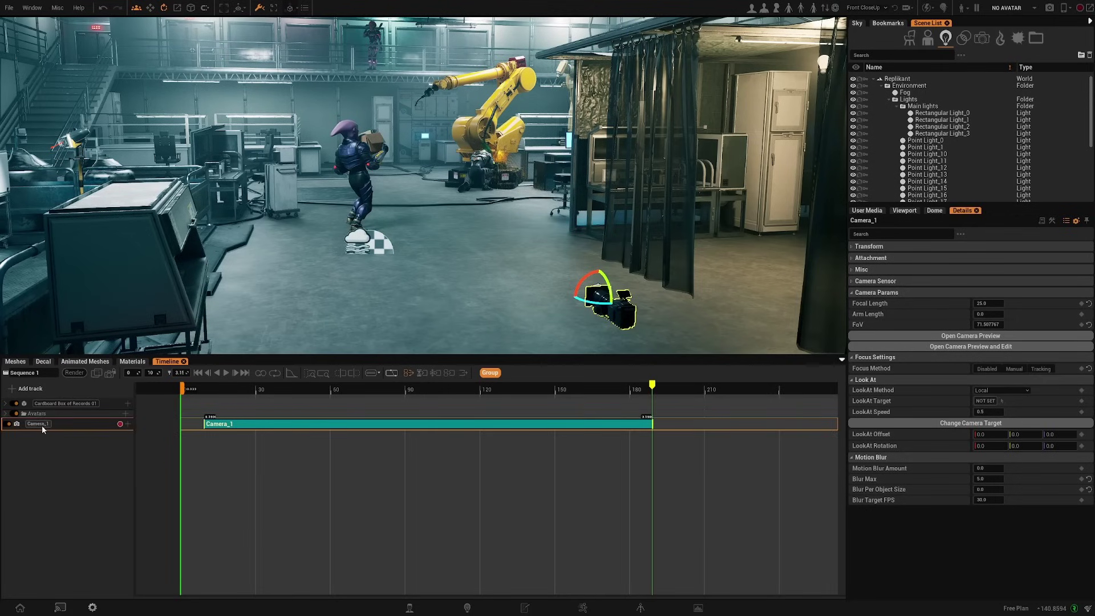
click(39, 423)
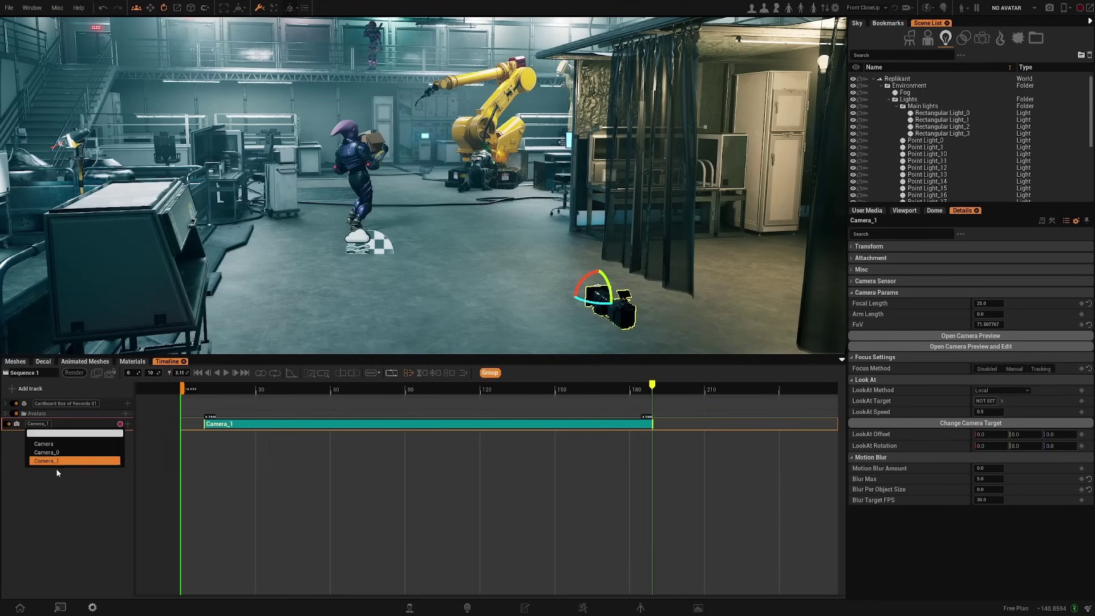
click(101, 415)
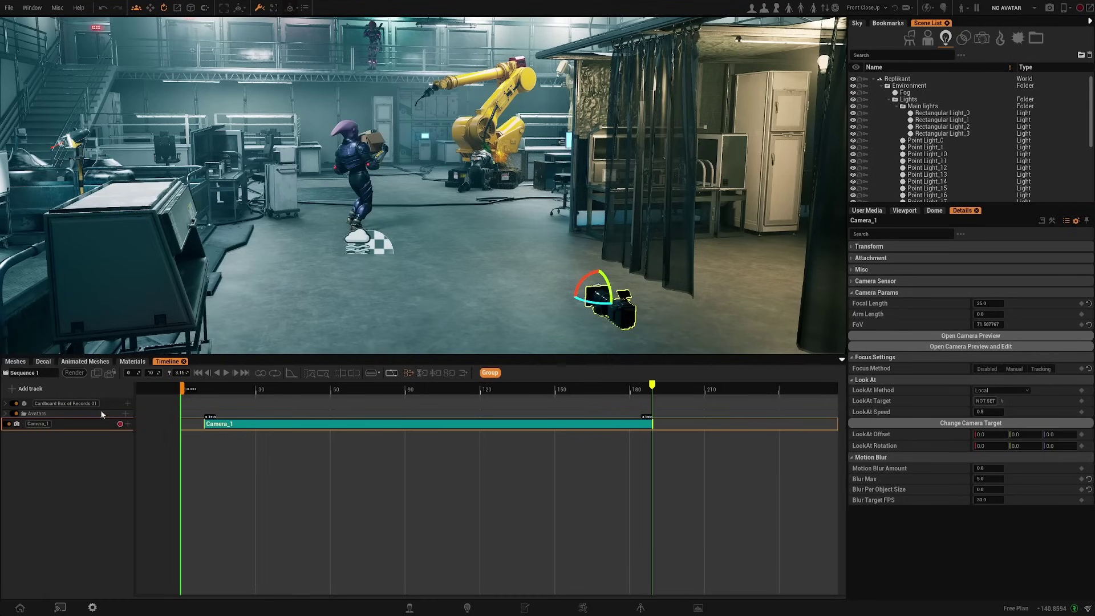
right_click(76, 425)
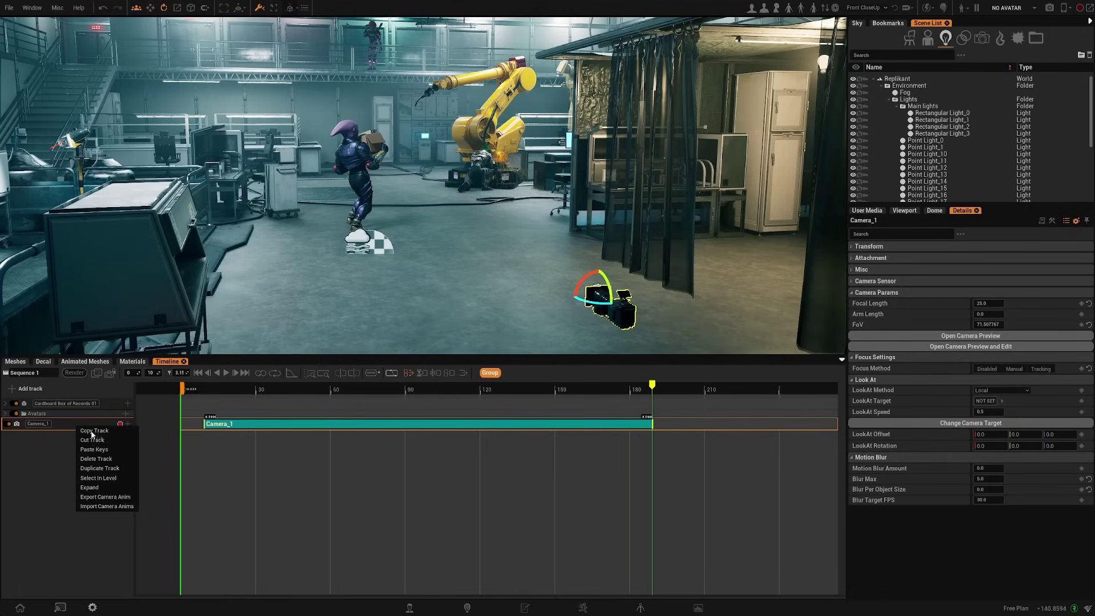
click(108, 459)
Frame the box-carrying character and robot arm, add a camera track from the viewport, and shift its clip near the sequence start.
click(13, 389)
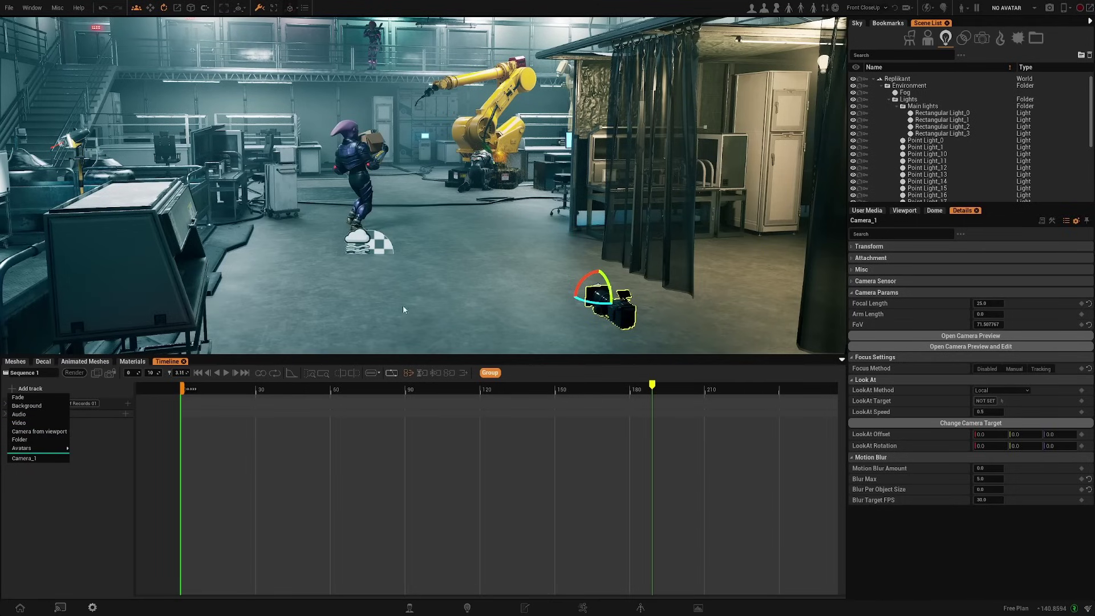
right_drag(548, 266, 491, 213)
key(w)
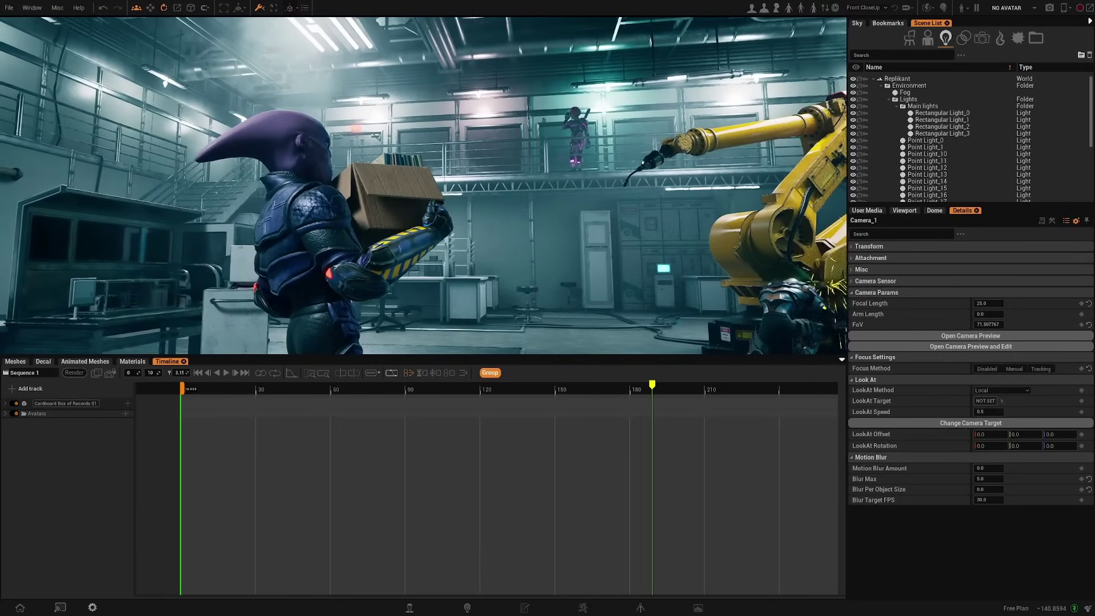
click(28, 388)
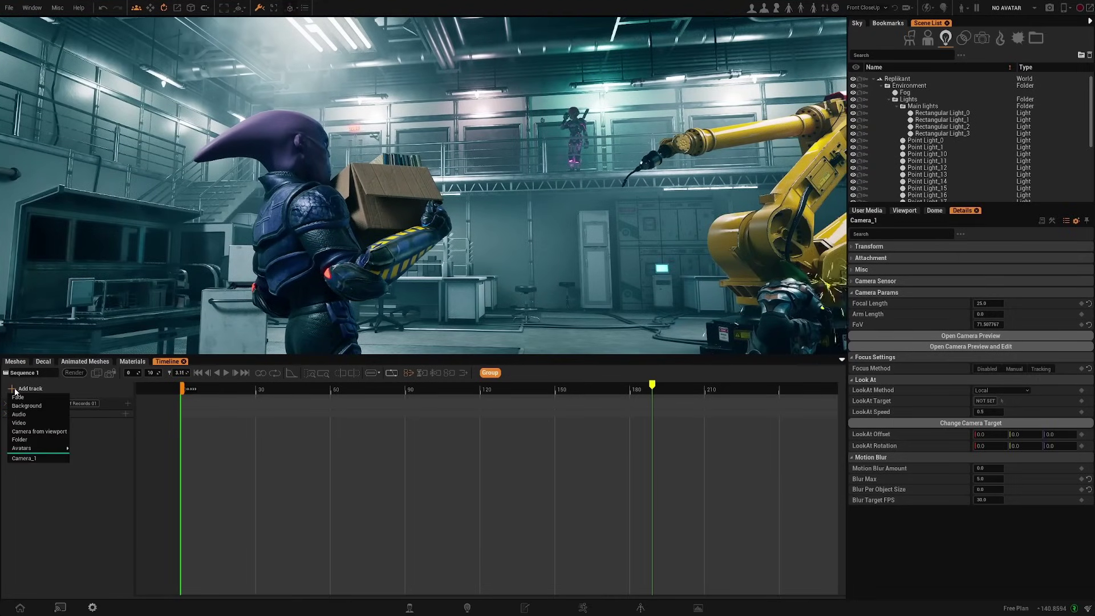
click(29, 431)
drag(684, 425, 172, 427)
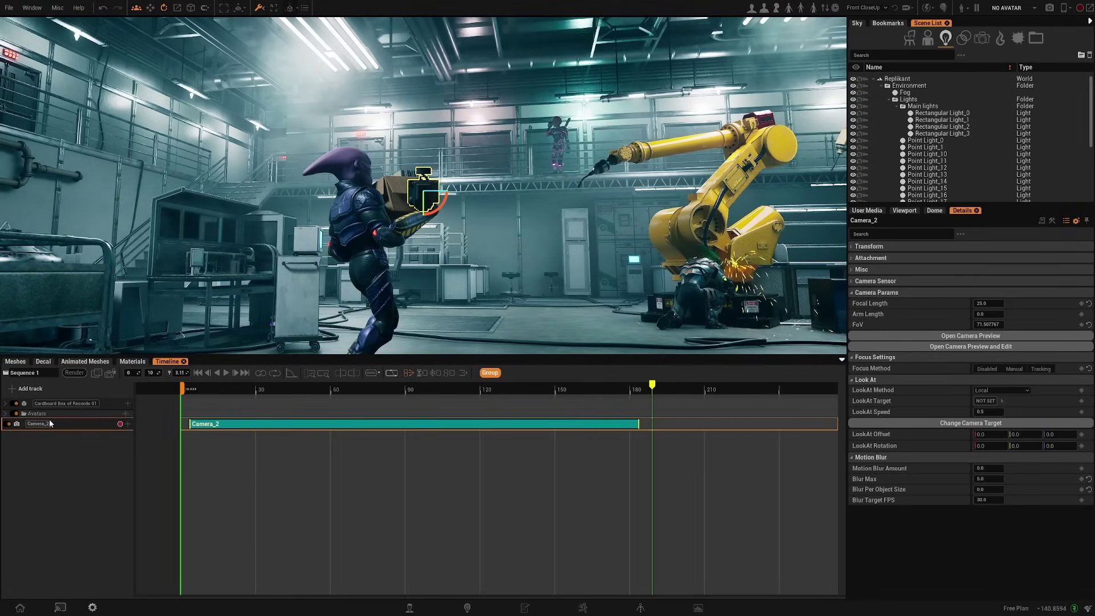
Move the Camera_2 track above the other tracks and preview its shot by scrubbing through the sequence.
drag(68, 408, 70, 399)
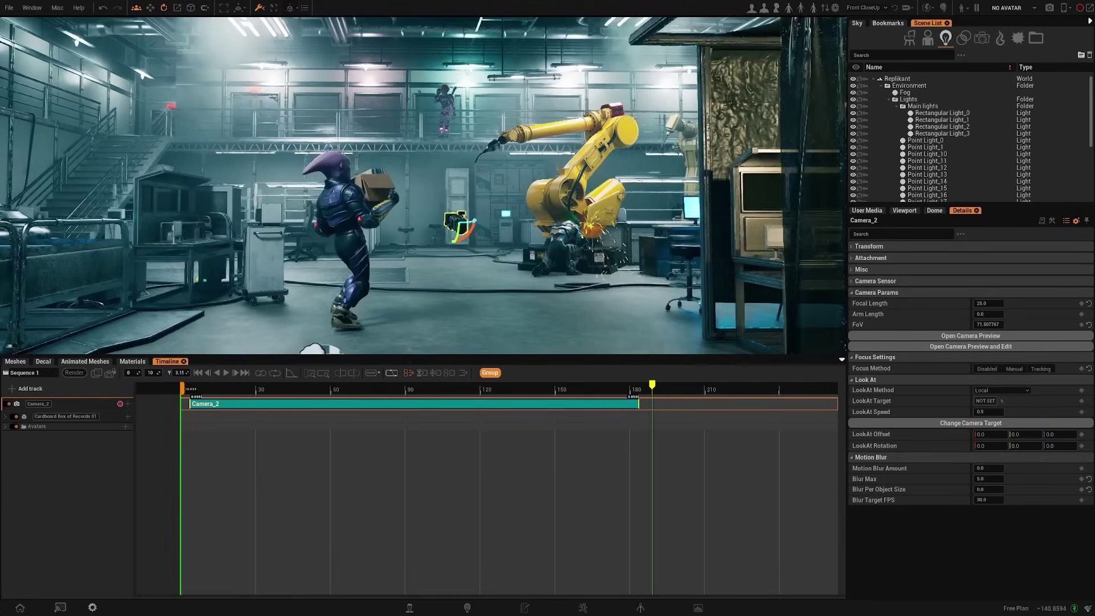
click(110, 374)
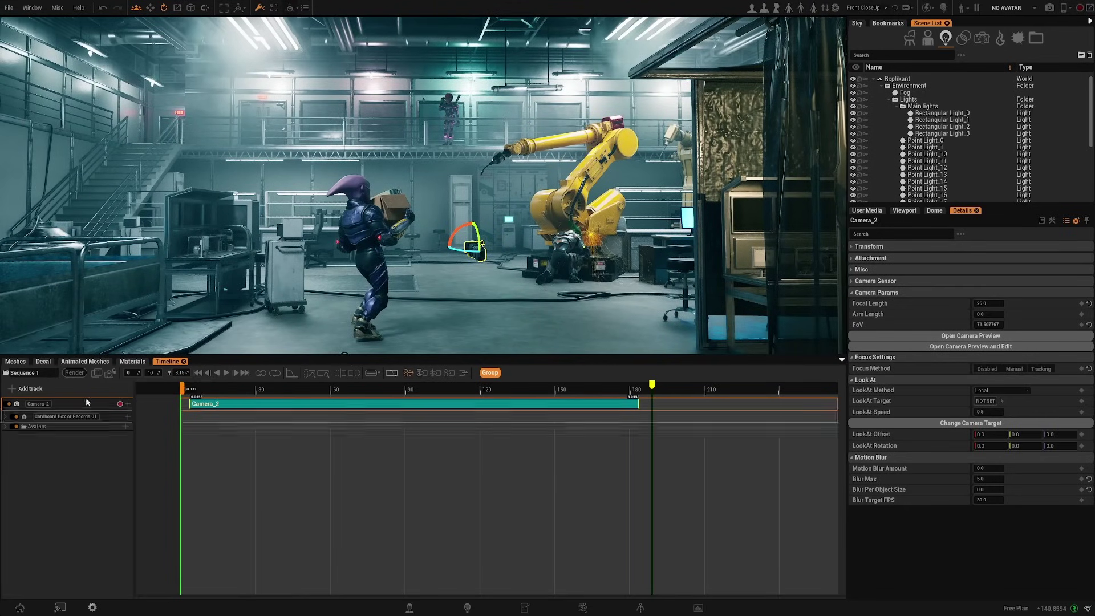
drag(212, 389, 423, 391)
click(109, 373)
Add the existing Camera_2 to the timeline as a track and keyframe its position at the end of its clip.
right_drag(424, 186, 473, 210)
key(s)
key(w)
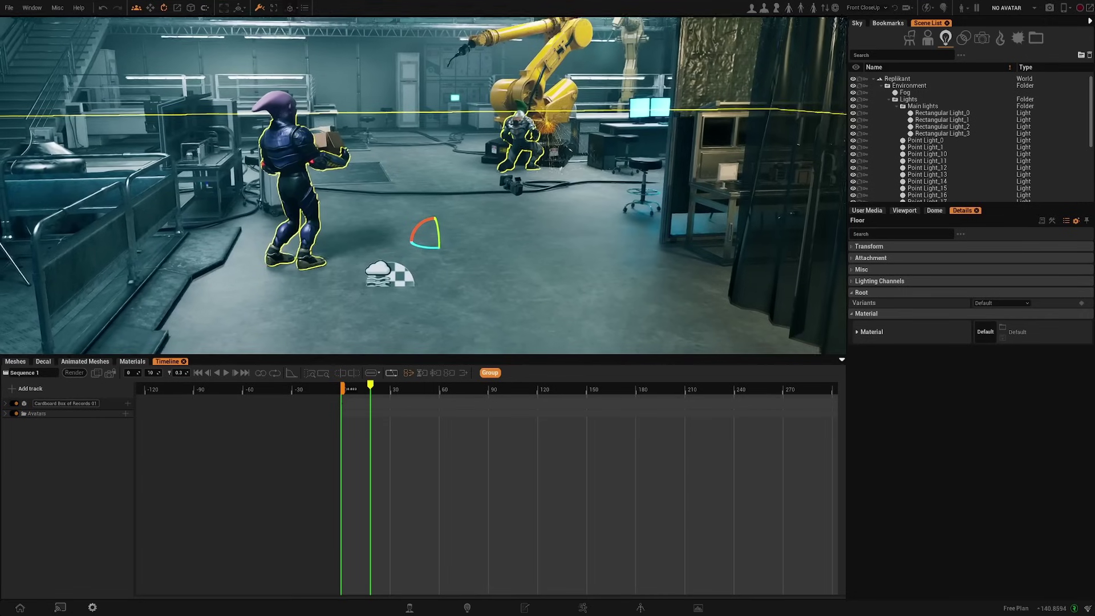
right_drag(550, 276, 548, 262)
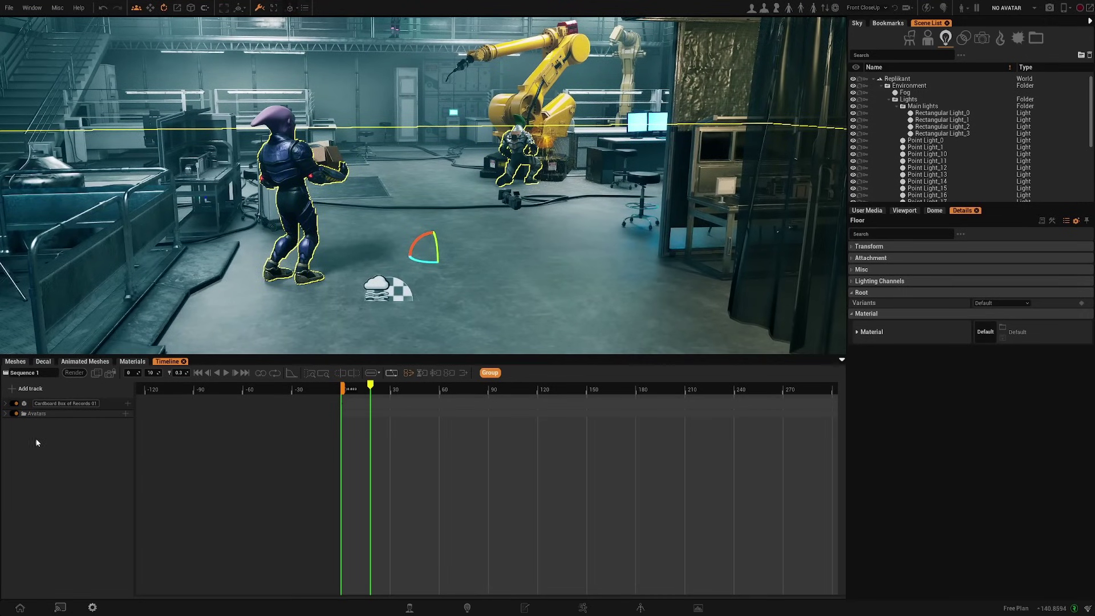
click(513, 204)
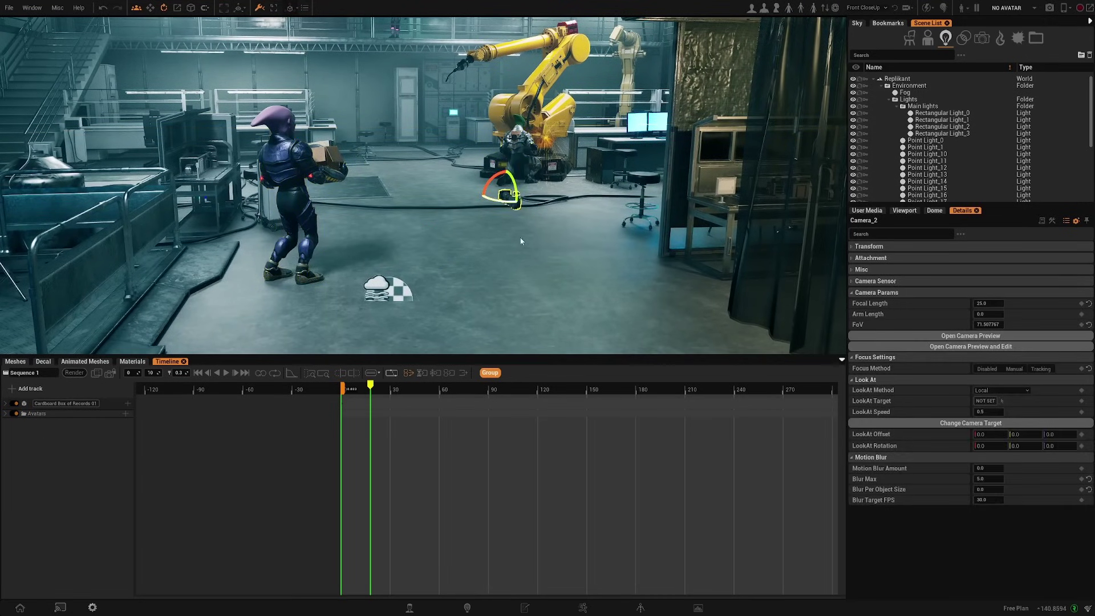
right_drag(574, 275, 593, 275)
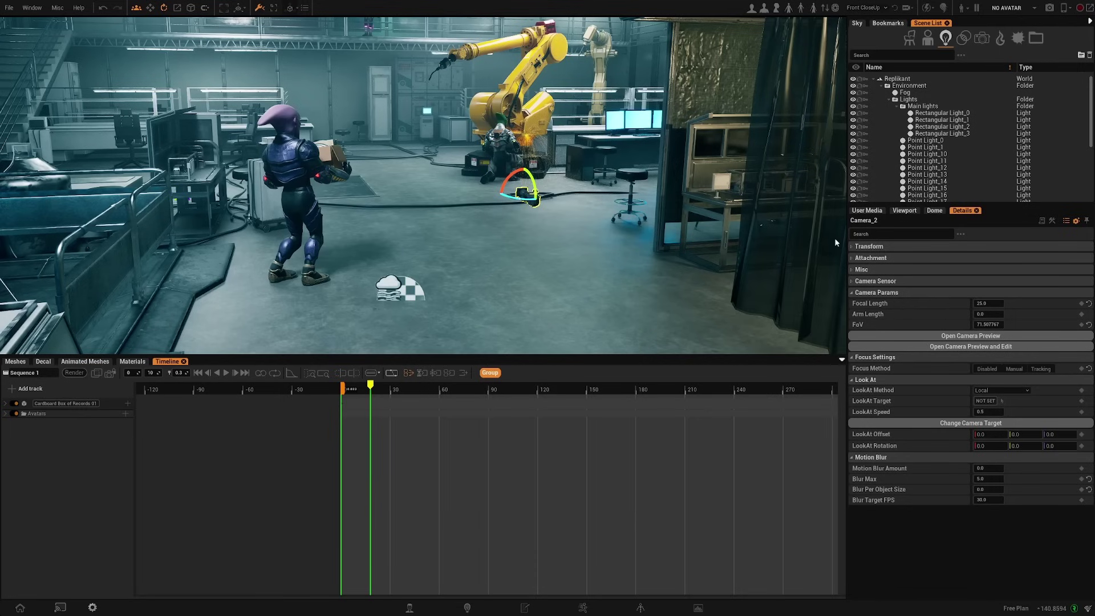
click(854, 247)
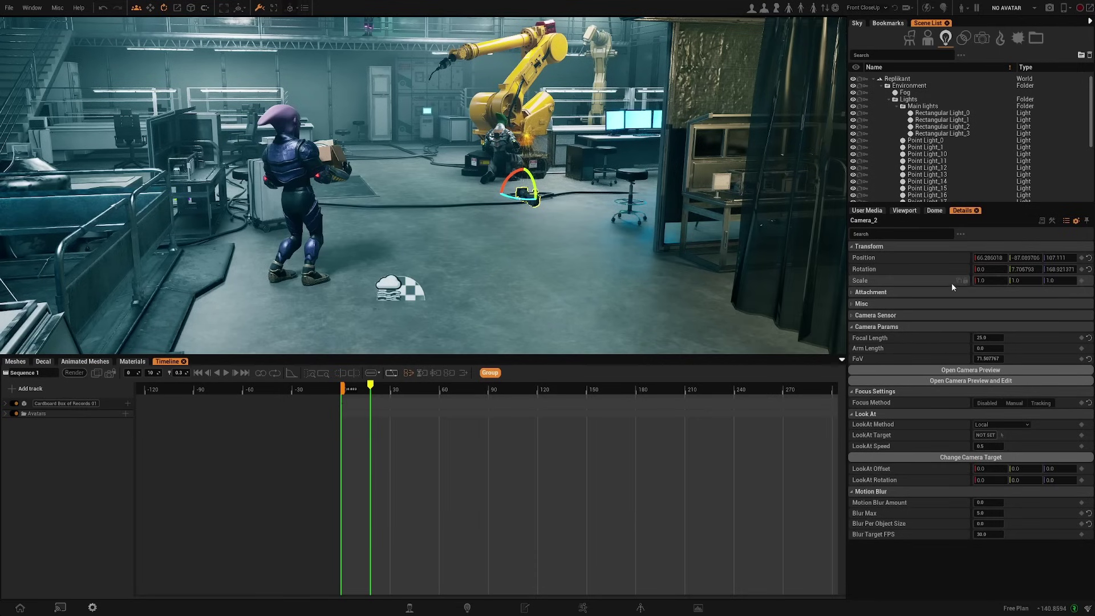
click(1081, 258)
click(20, 429)
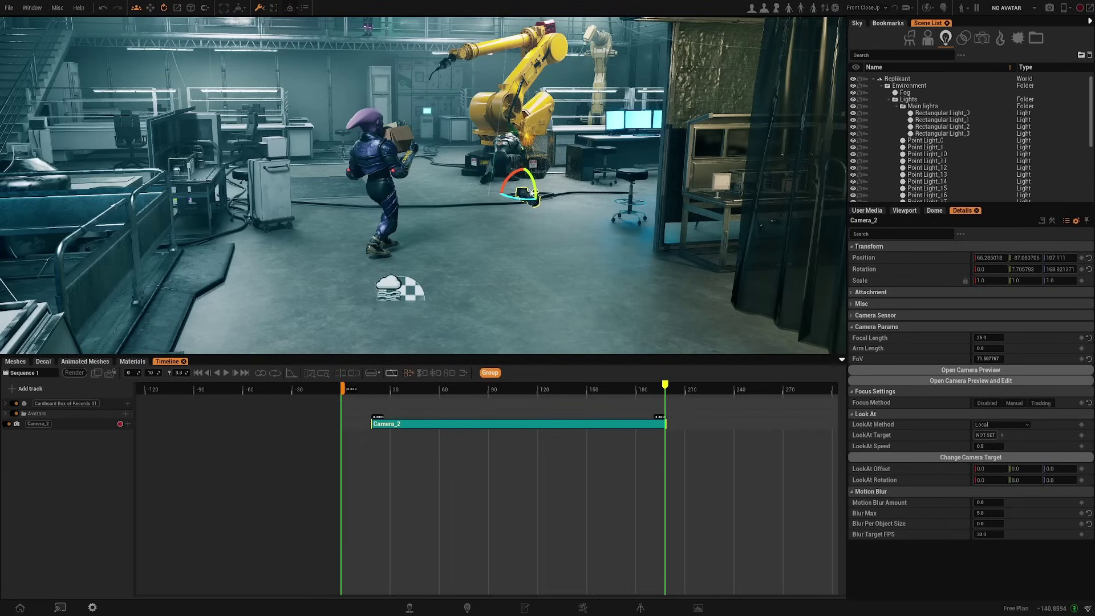
click(1080, 258)
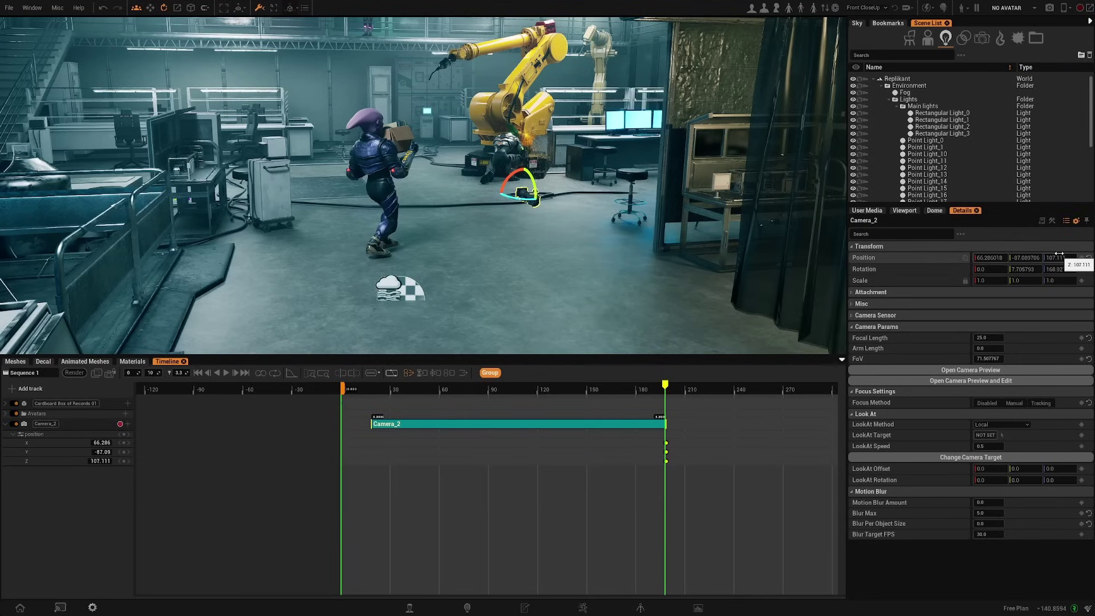
Move the Camera_2 position keys earlier to about frame 25 and select them.
drag(639, 437, 391, 463)
click(382, 389)
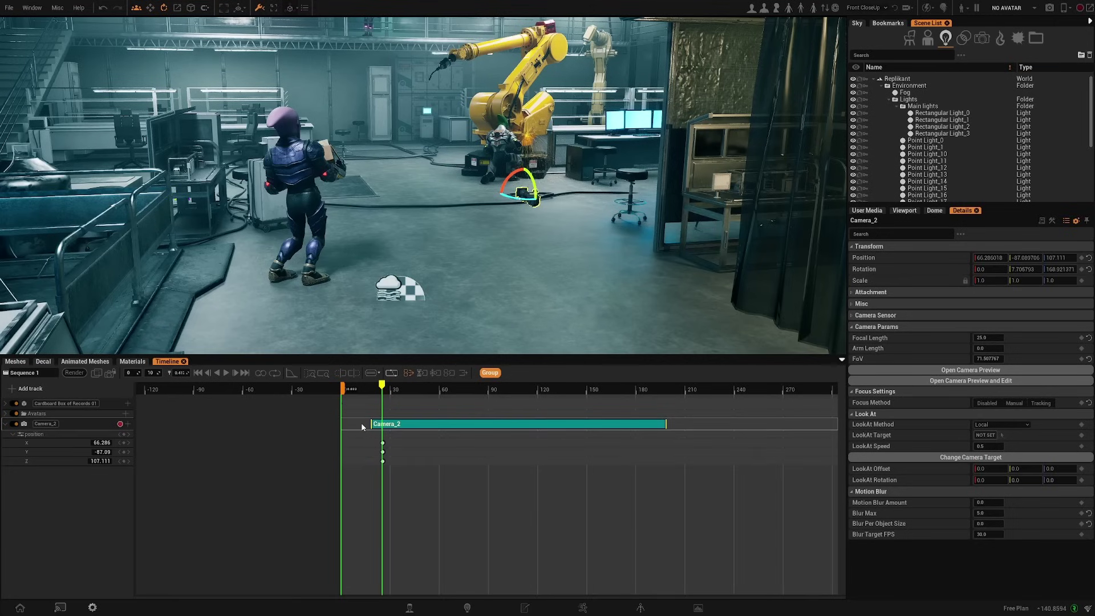
drag(365, 437, 407, 466)
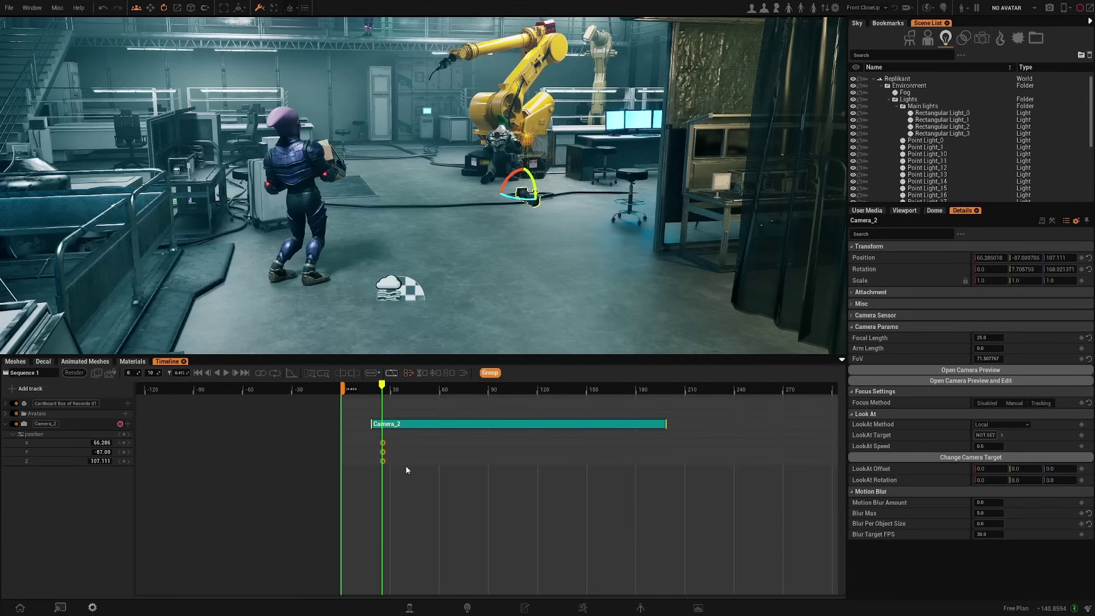
Delete the position track under Camera_2 and shift the camera clip to the start of the sequence.
right_click(51, 435)
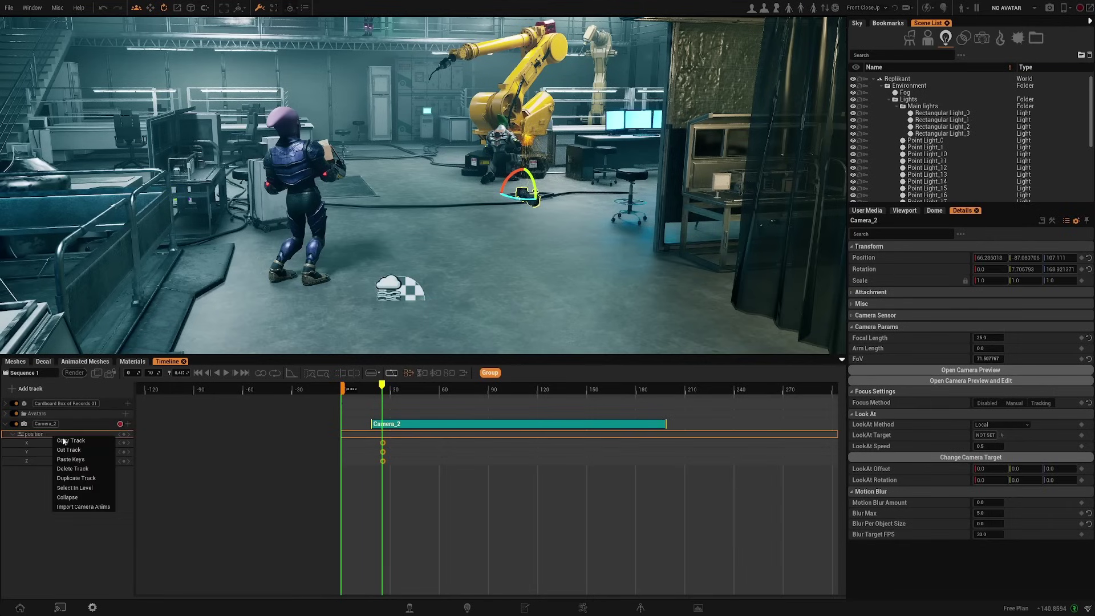
click(84, 468)
drag(431, 433, 402, 434)
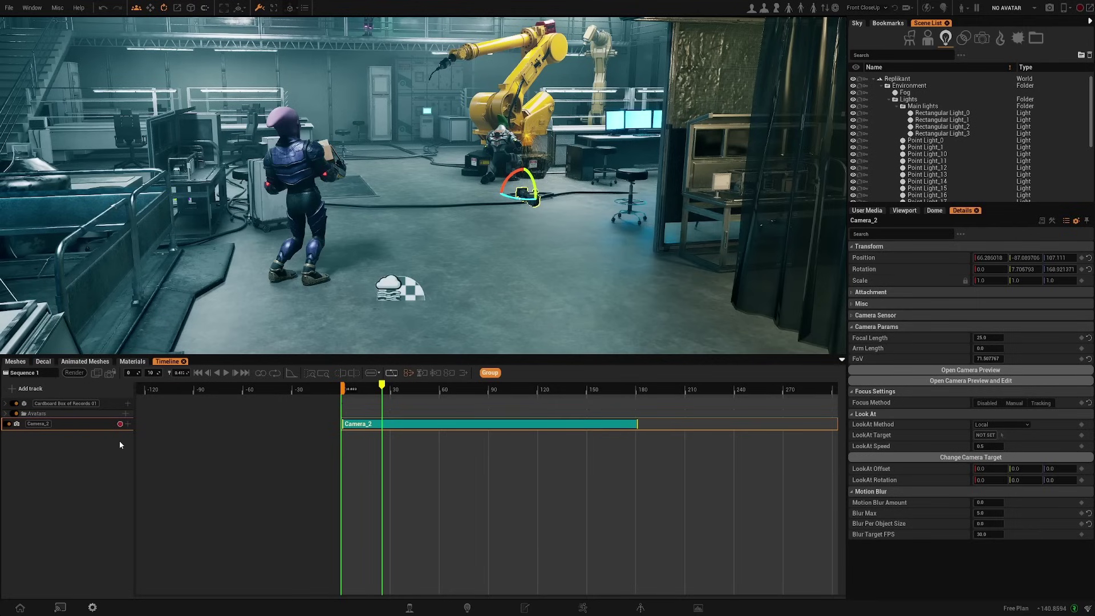
Add a position track to Camera_2, key it at about frame 25, and key X at 200 near frame 97.
click(128, 425)
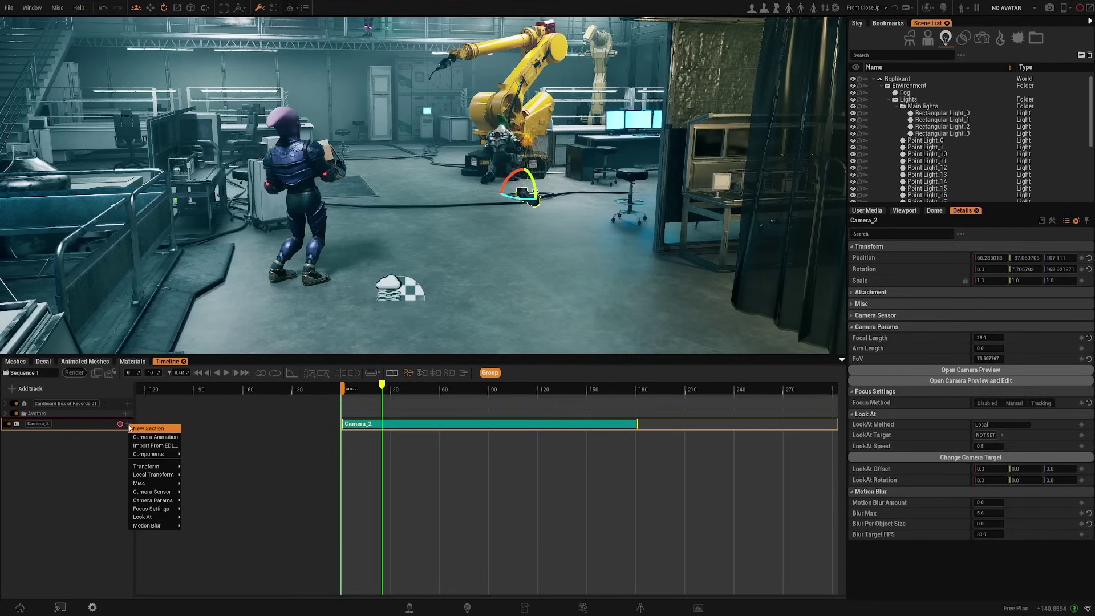
mouse_move(141, 467)
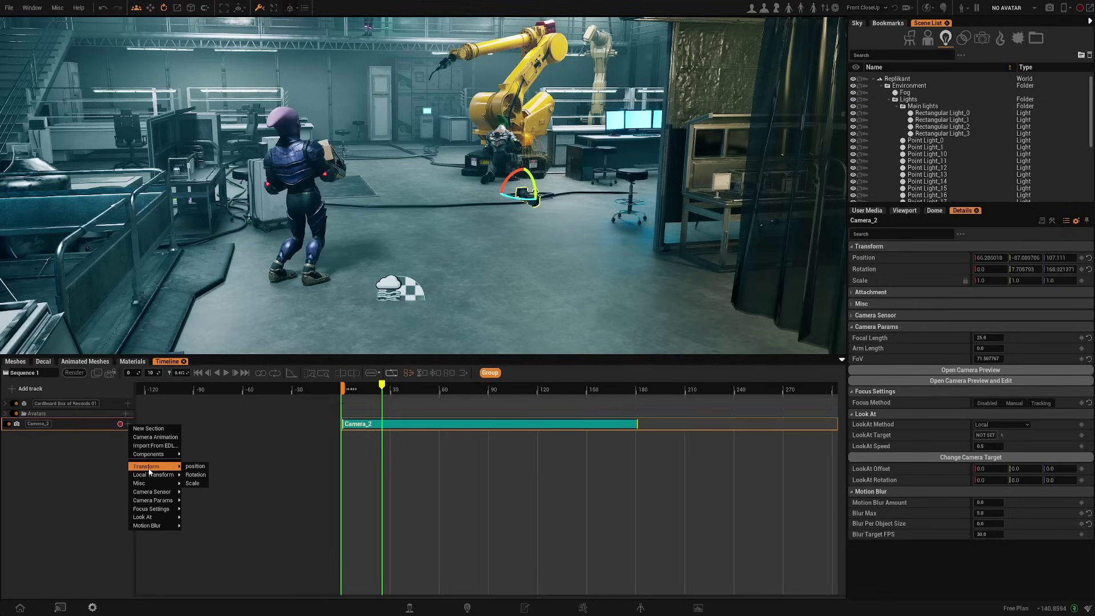
click(197, 466)
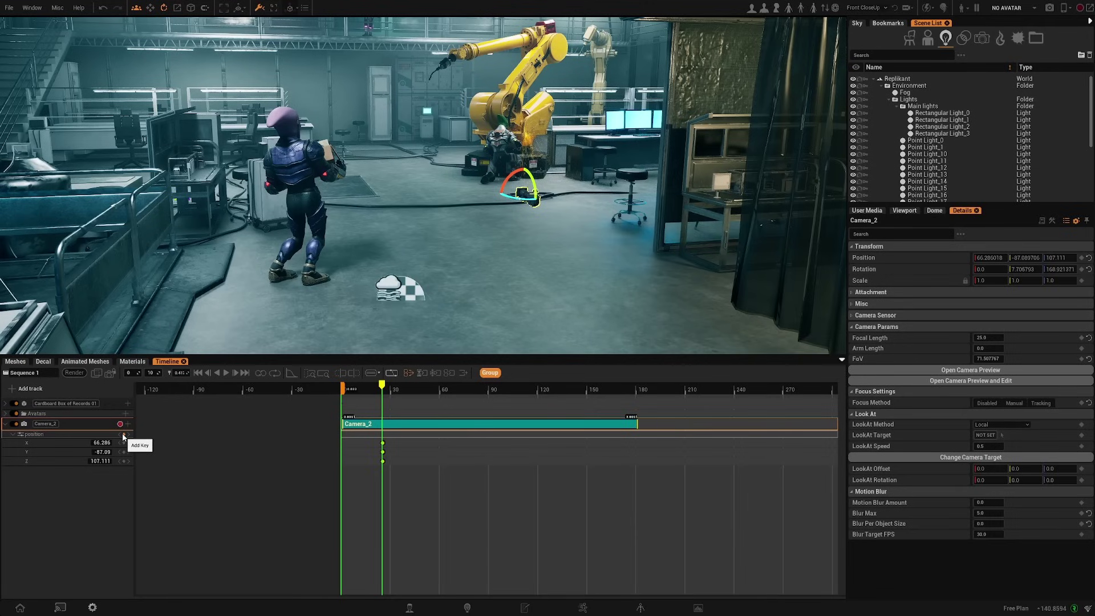
key(space)
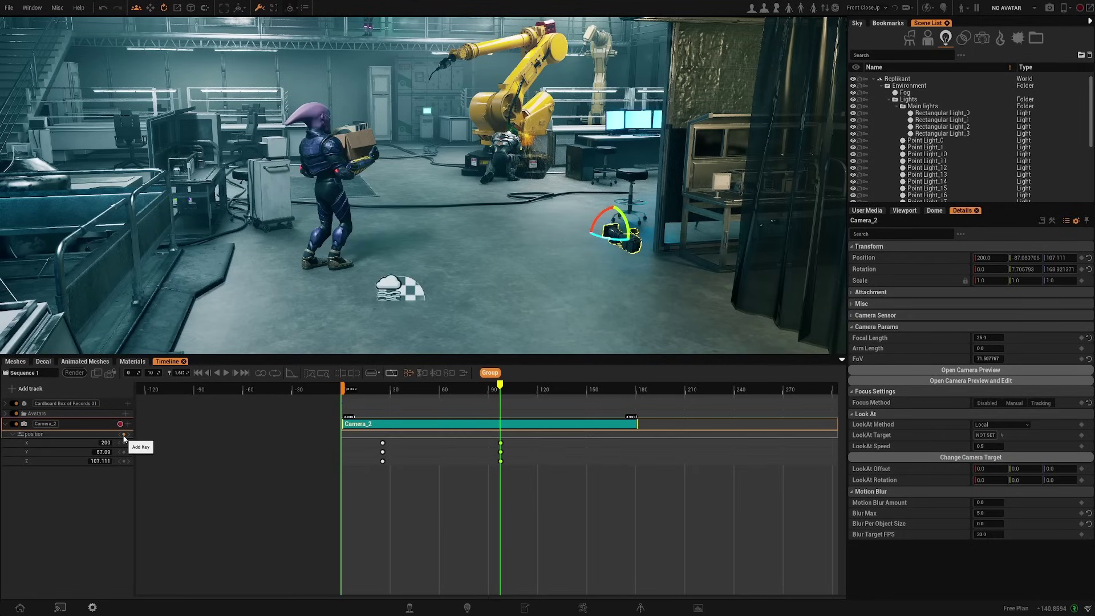
Scrub through the keyed sideways move of Camera_2, then delete its position track.
mouse_move(487, 382)
mouse_down()
mouse_move(388, 396)
mouse_move(495, 398)
mouse_up()
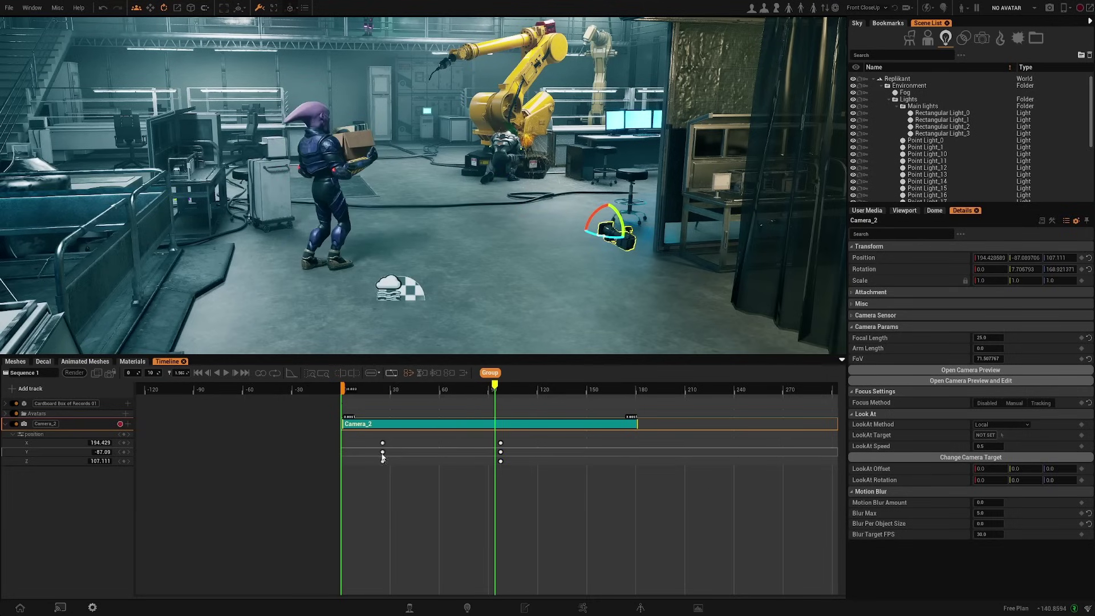
drag(391, 394, 308, 422)
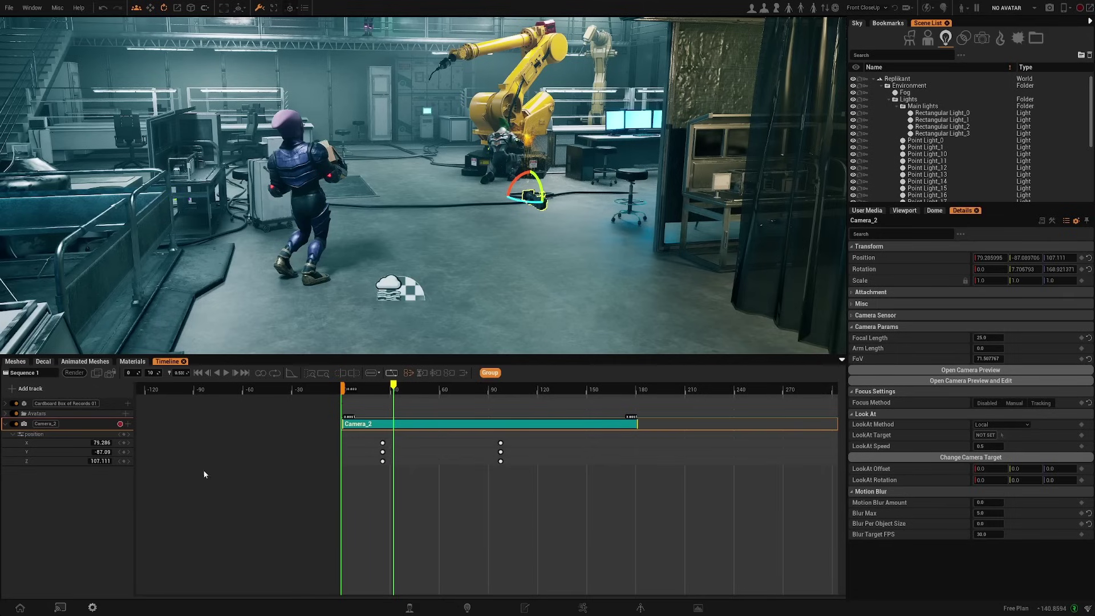
right_click(87, 436)
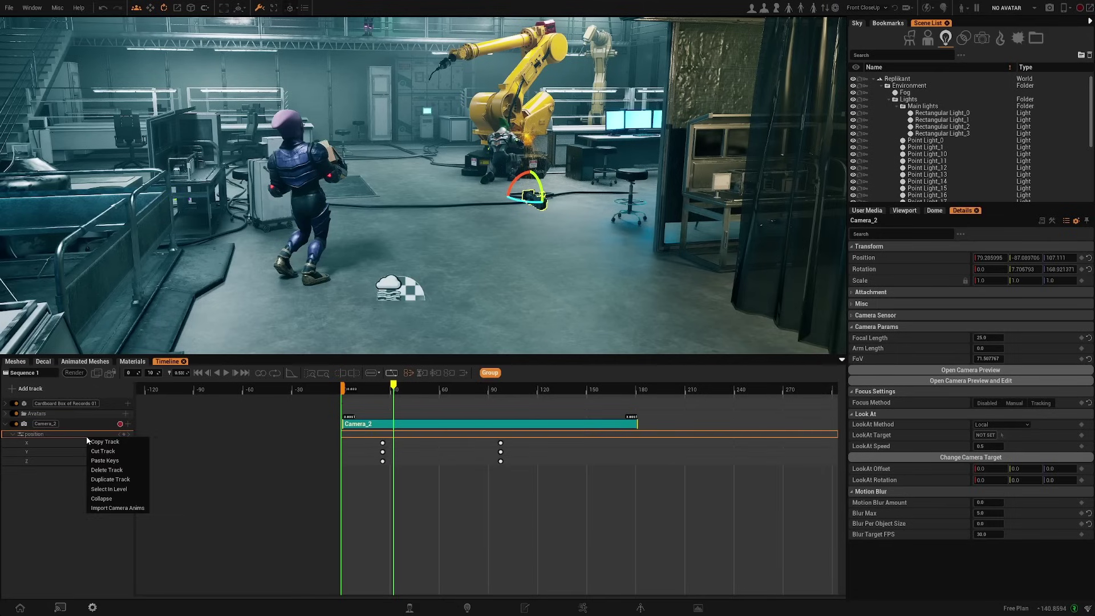
click(111, 471)
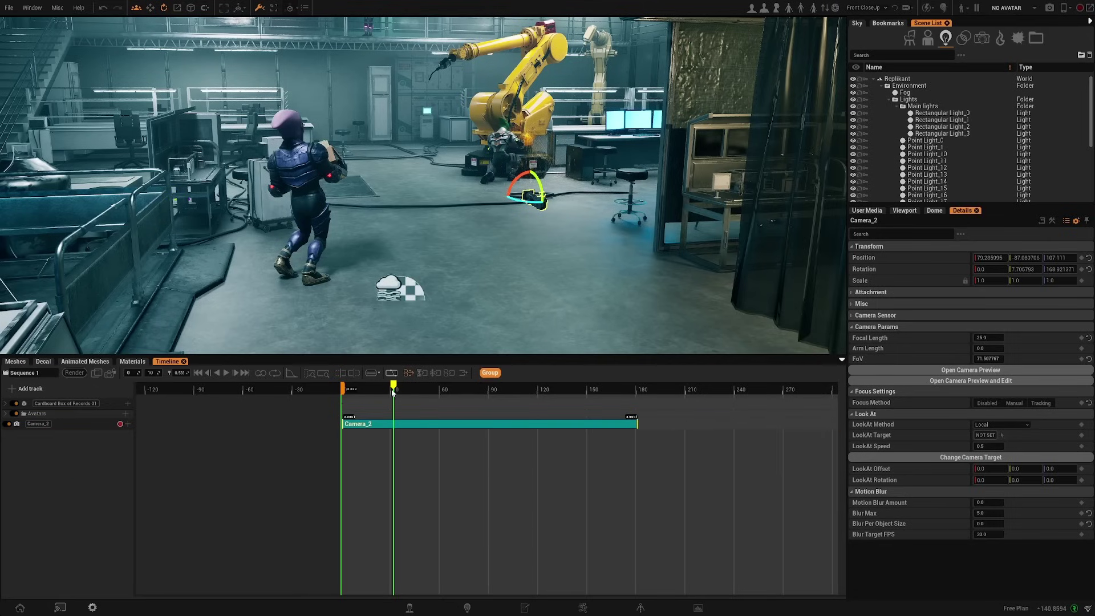
Key Camera_2's position at about frame 8 and again near frame 148, moved to about 138, -104, 95.
drag(392, 391, 355, 393)
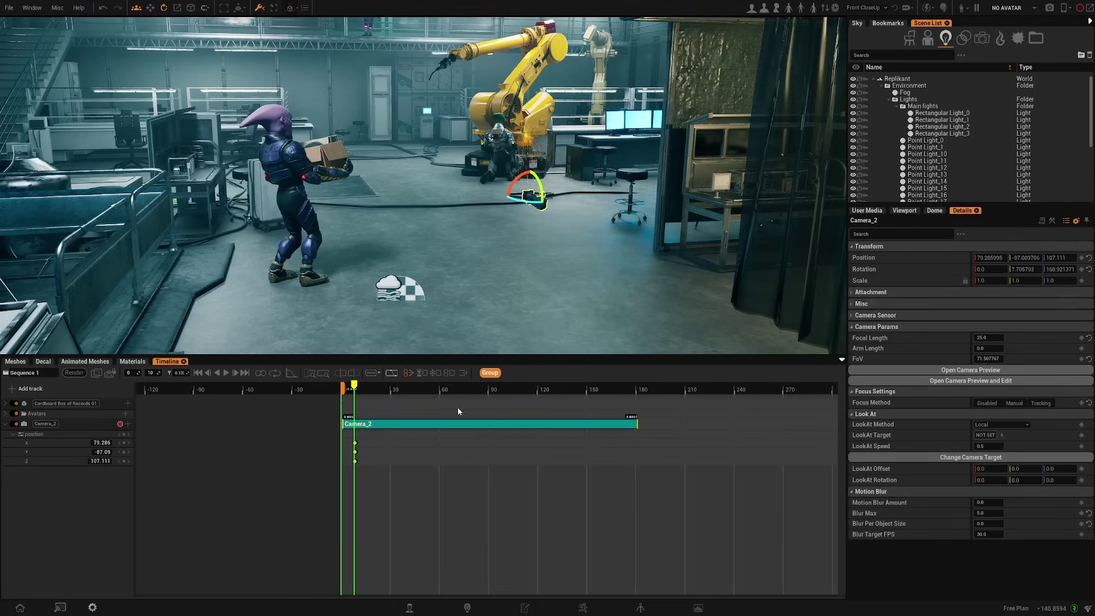
drag(423, 388, 584, 390)
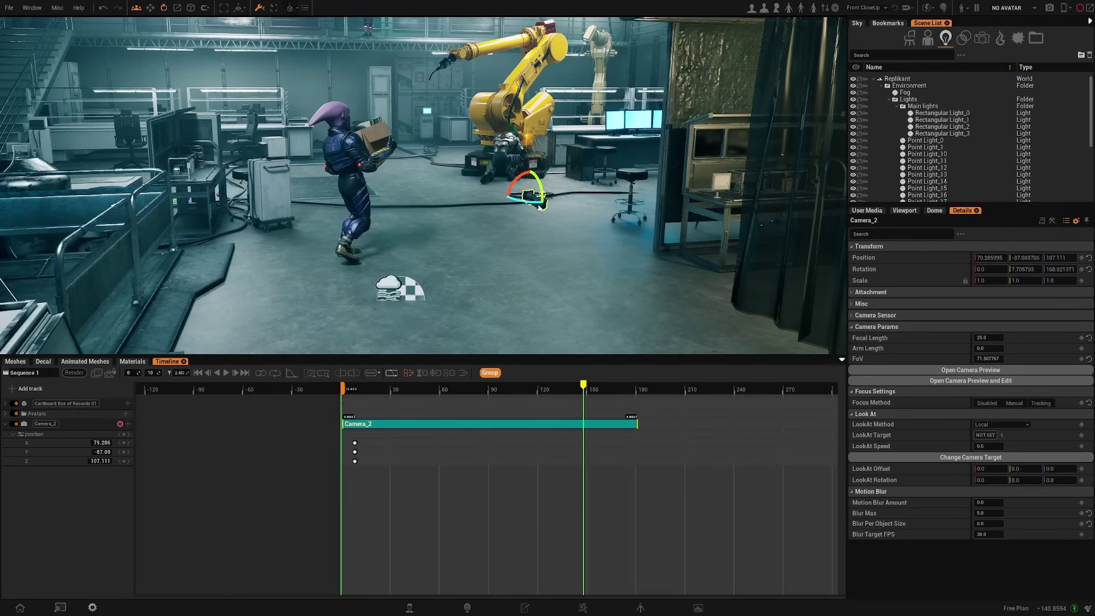
drag(513, 192, 582, 236)
mouse_move(985, 260)
mouse_down()
mouse_move(972, 261)
mouse_move(1075, 260)
mouse_move(991, 260)
mouse_up()
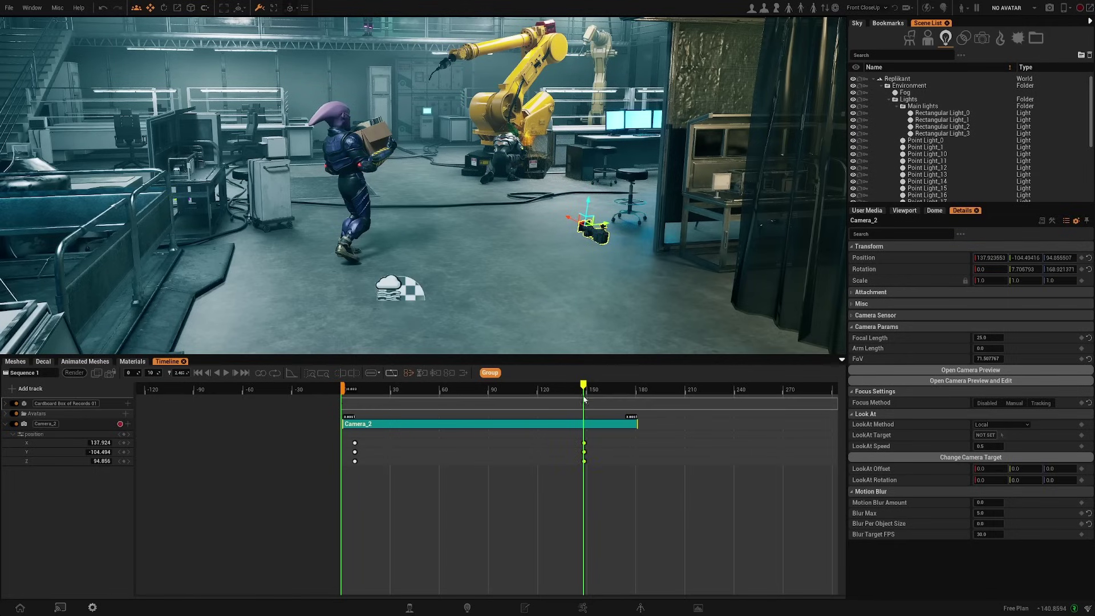
Preview the Camera_2 move by scrubbing the timeline, both from the free scene view and through the camera.
drag(583, 385, 352, 387)
click(532, 389)
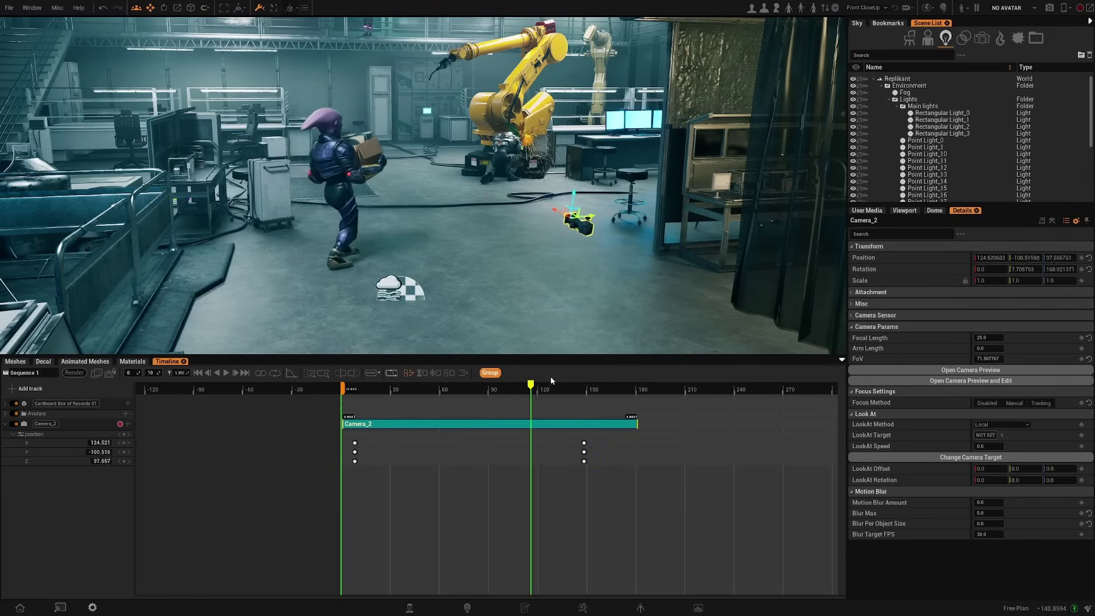
click(109, 373)
drag(392, 391, 579, 389)
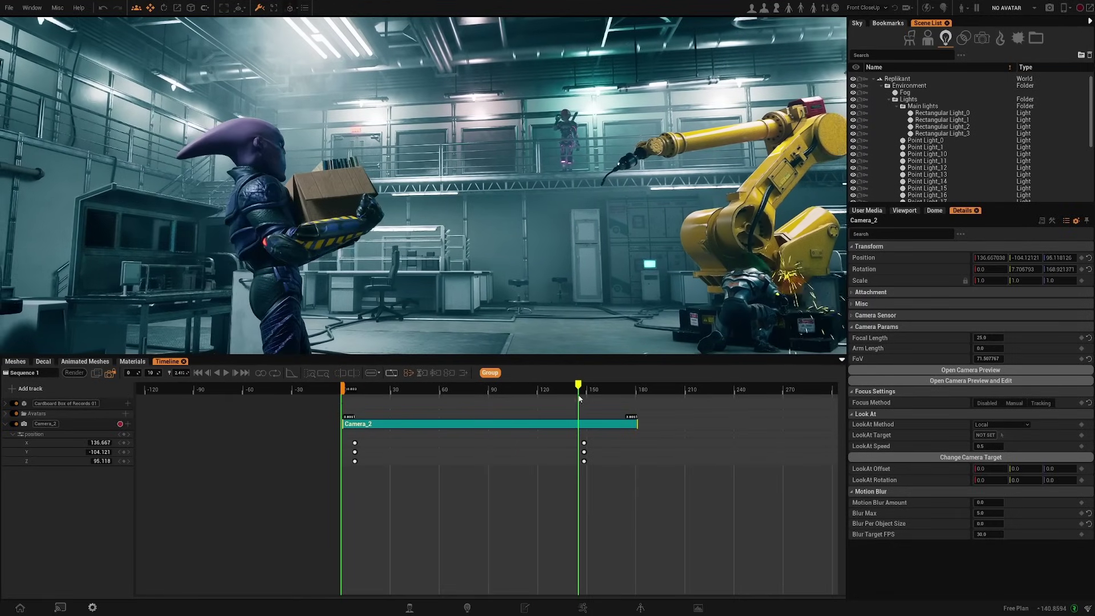
right_drag(202, 324, 296, 316)
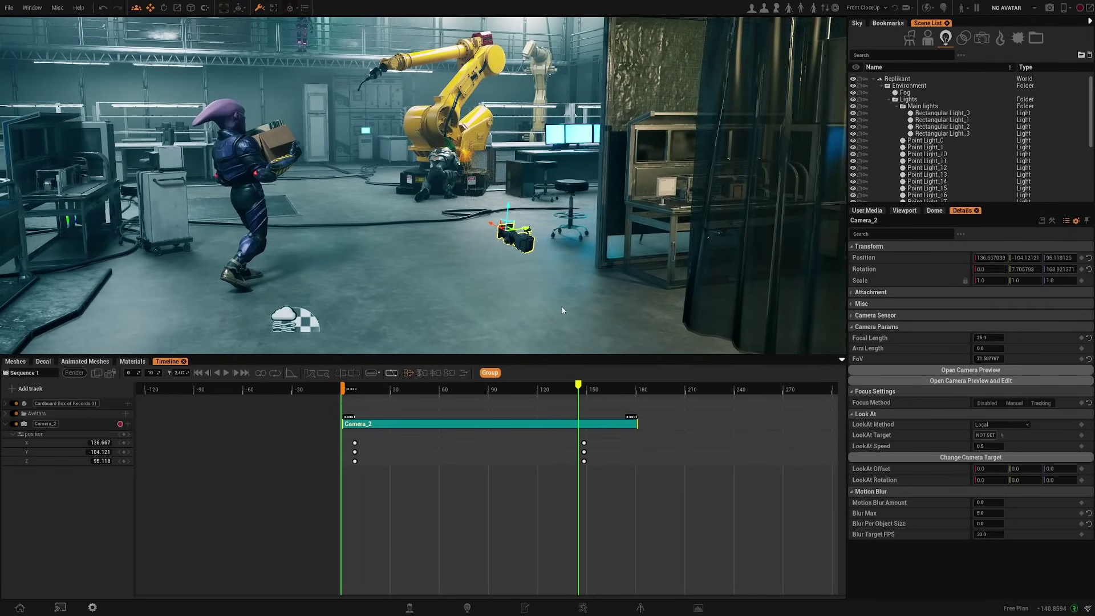
drag(579, 389, 538, 389)
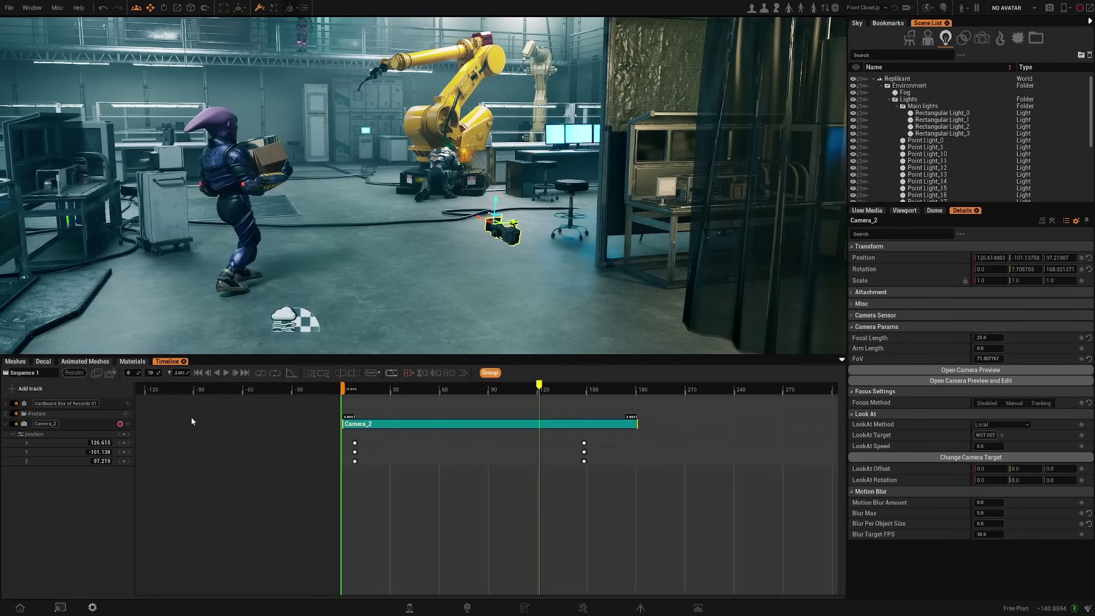
Delete the Camera_2 position track and return the playhead to the sequence start.
right_click(62, 434)
click(92, 469)
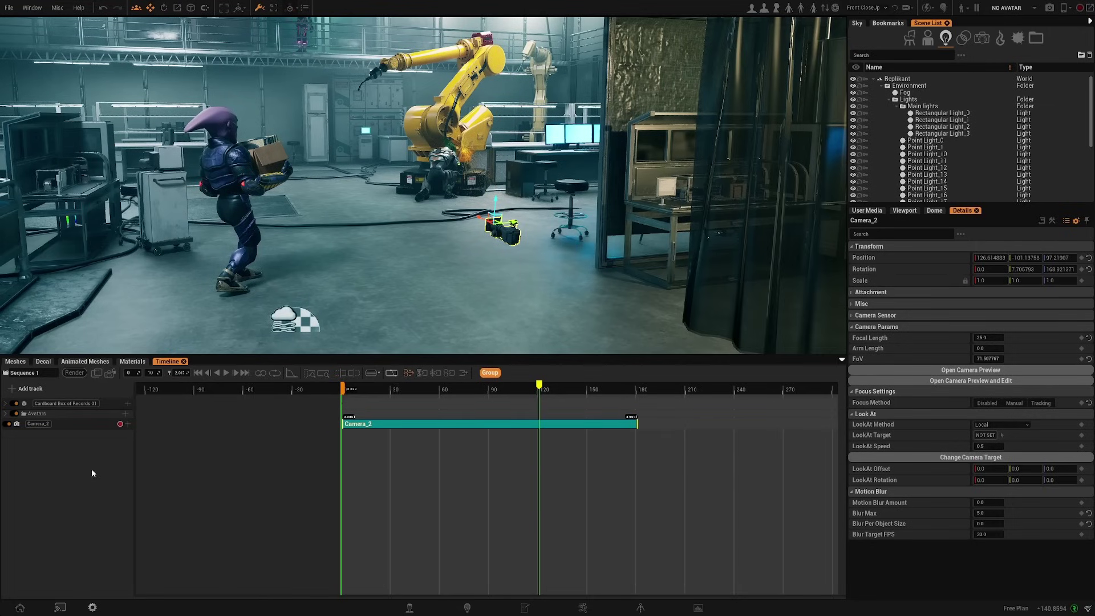
click(200, 373)
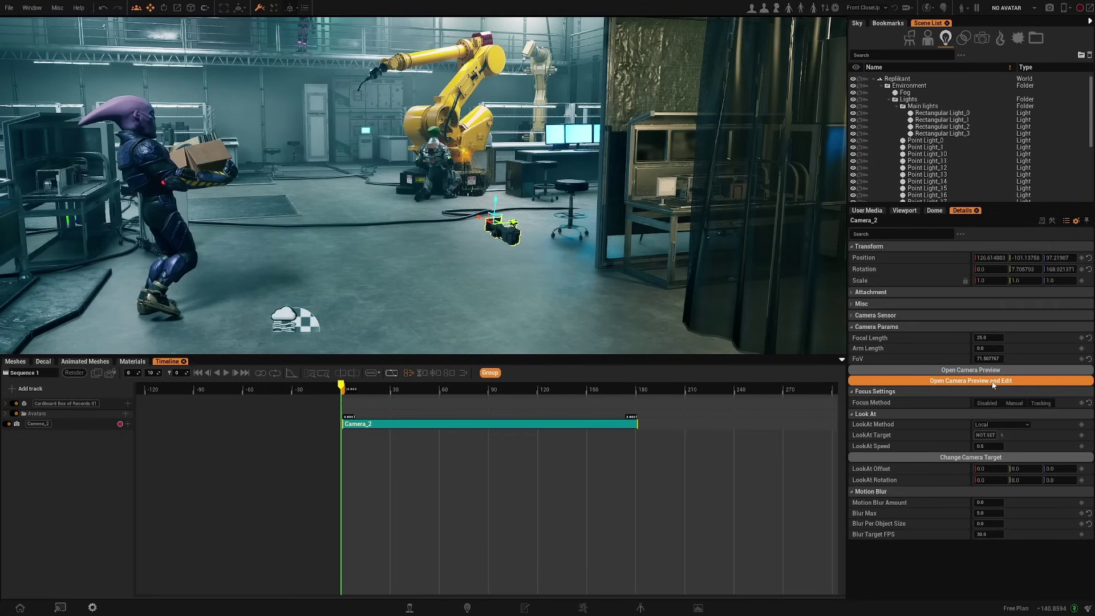
Pilot Camera_2 back to a wide shot of the box carrier and robot arm, and create a key at the start.
click(993, 385)
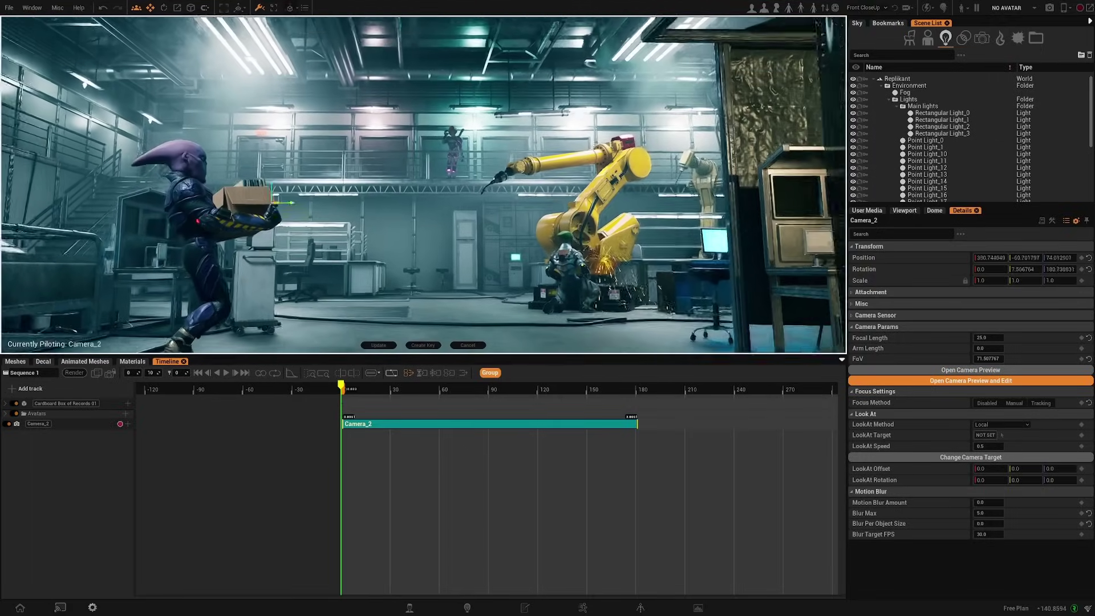
right_drag(422, 184, 423, 228)
mouse_move(481, 300)
right_down()
mouse_move(459, 278)
mouse_move(481, 300)
right_up()
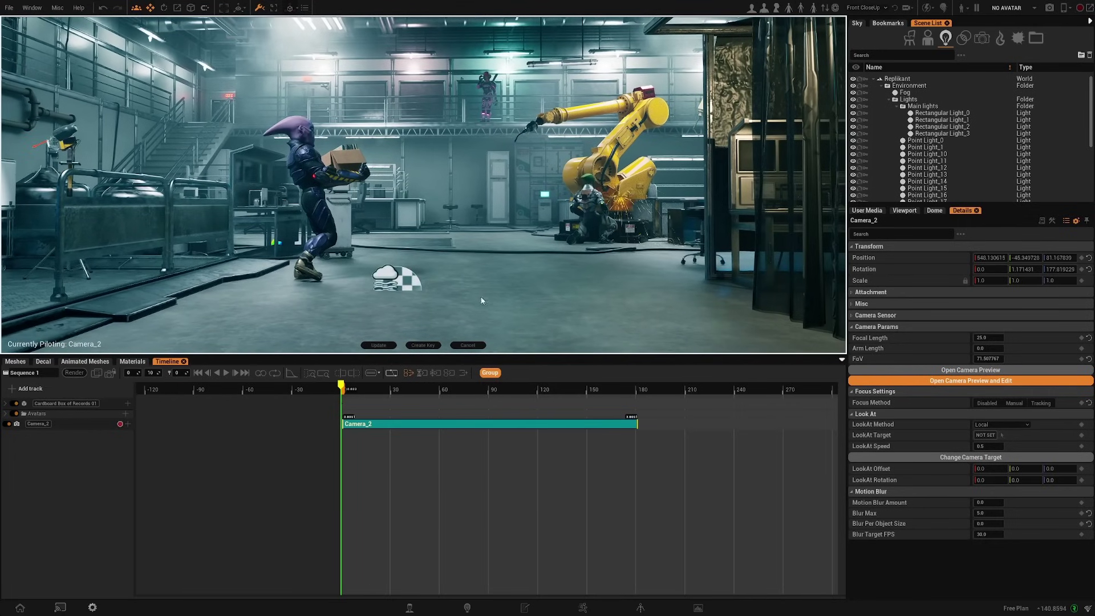
click(424, 345)
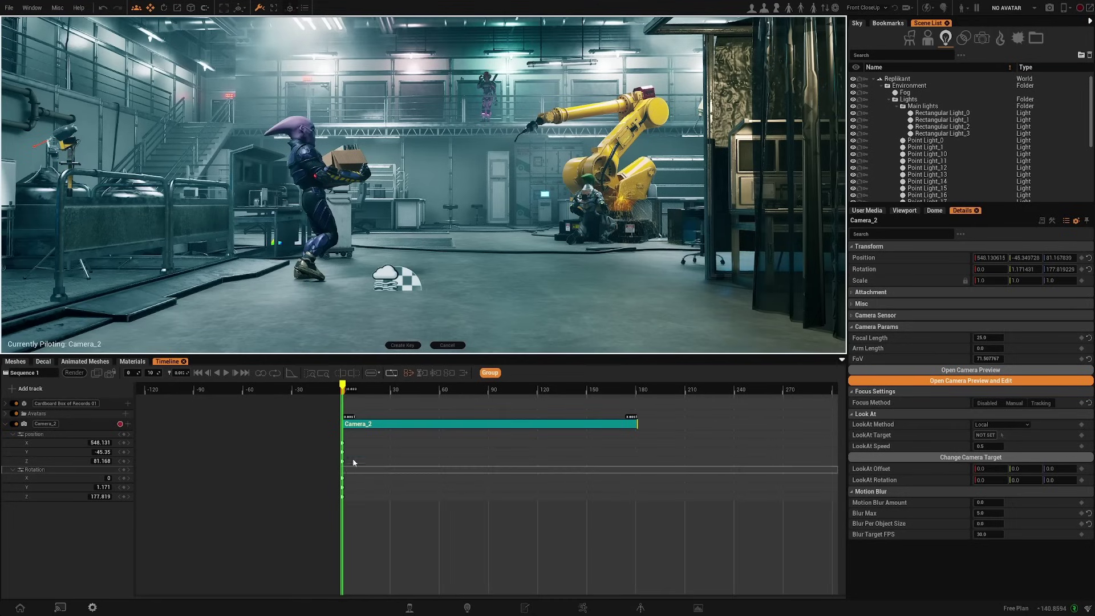
At about frame 94, pilot Camera_2 in close to the character carrying the box and create a key.
drag(359, 393, 496, 394)
key(w)
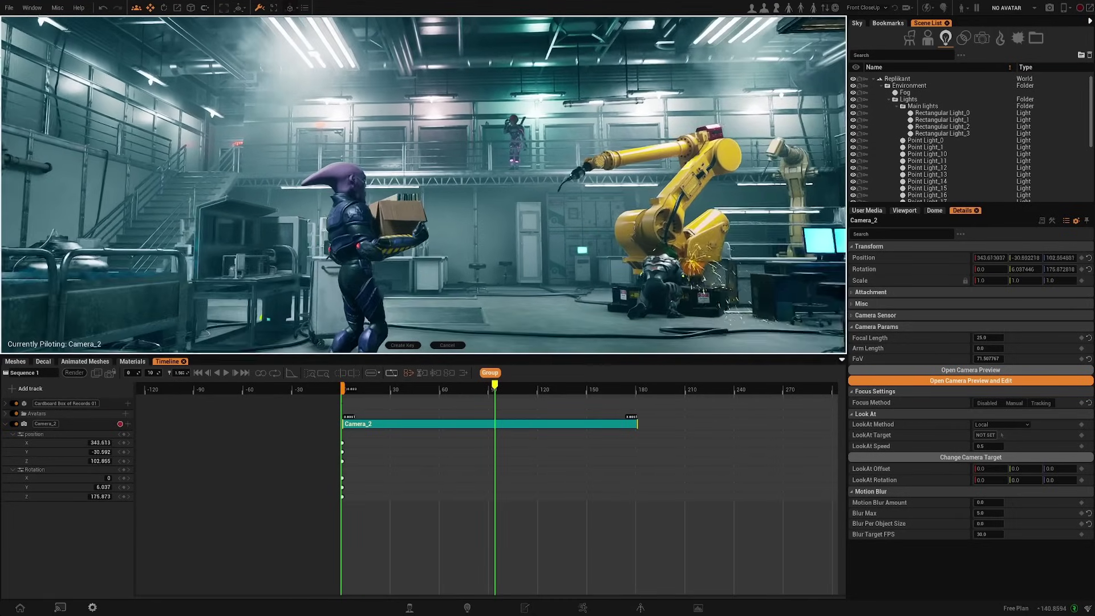
key(w)
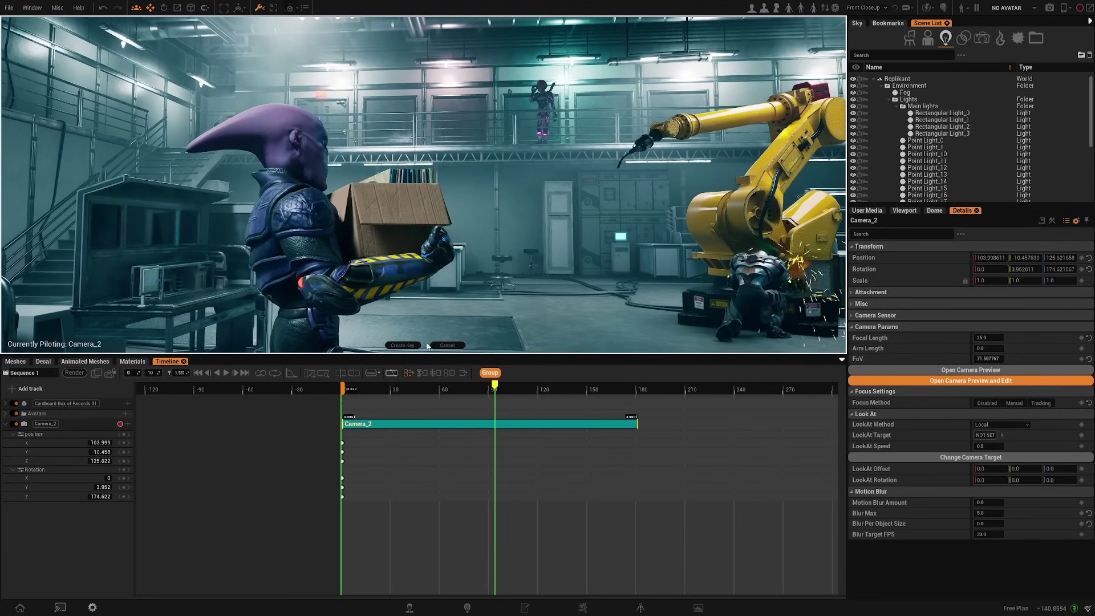
click(408, 345)
At the clip's end near frame 180, pilot Camera_2 close to the welding figure under the robot arm, create a key, and exit piloting.
drag(495, 385, 637, 388)
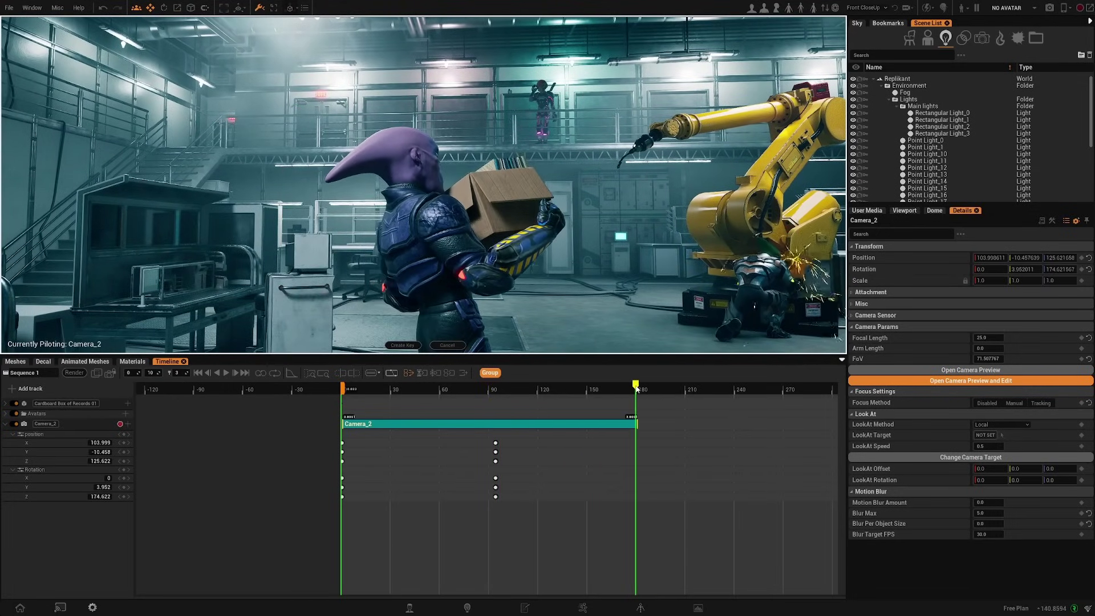
key(w)
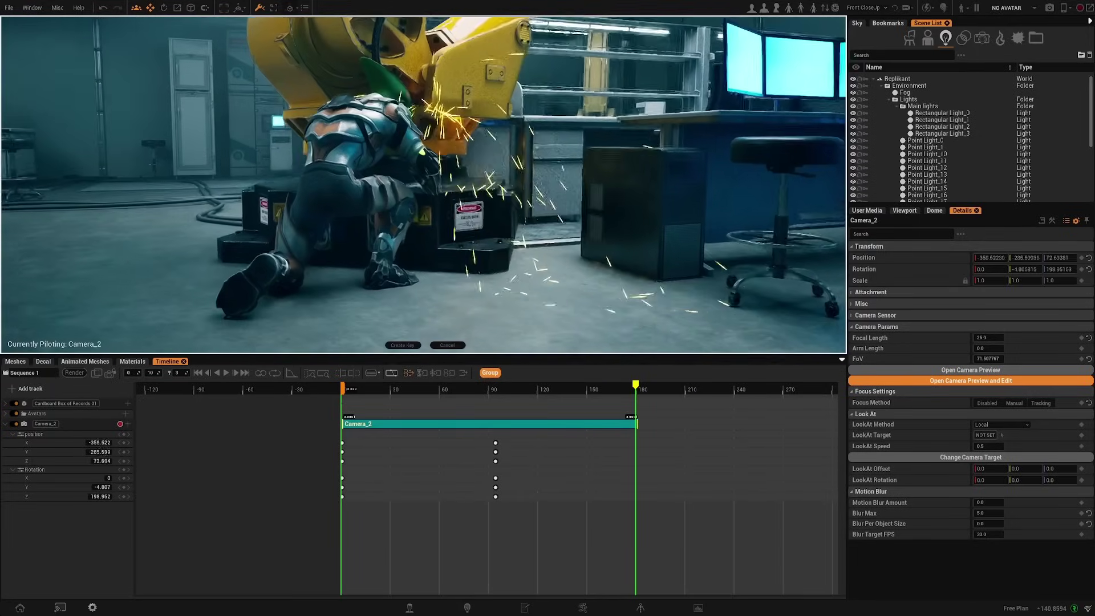
key(s)
key(e)
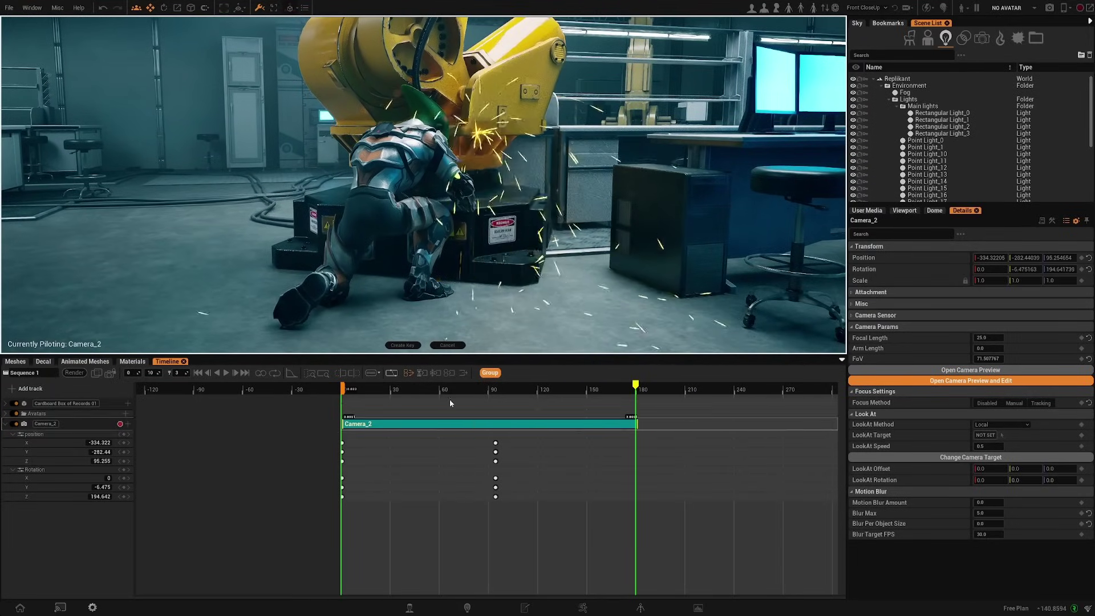
click(405, 346)
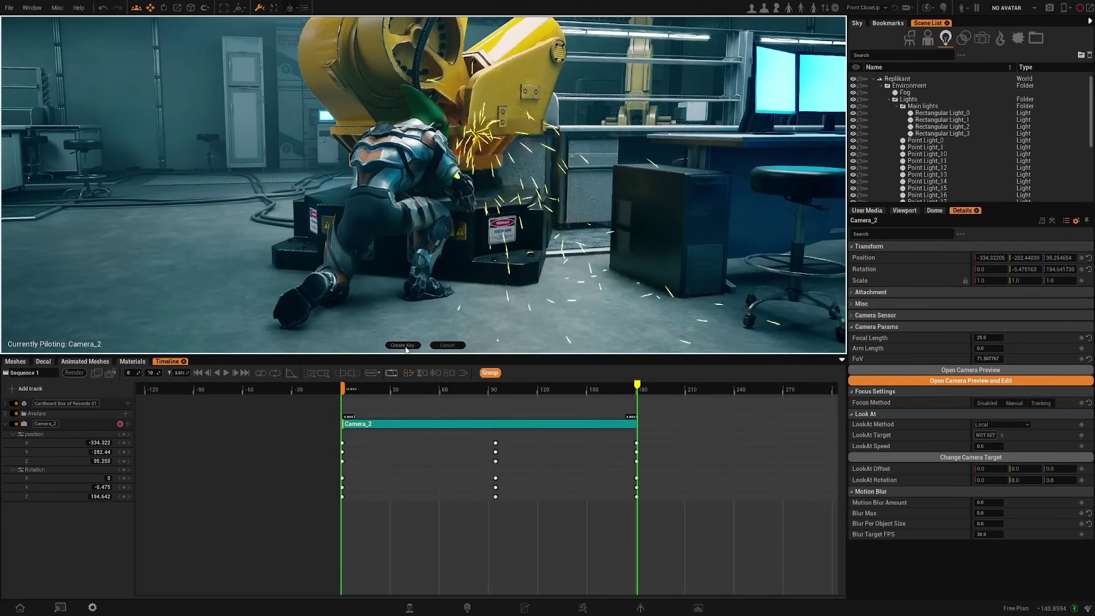
click(450, 346)
Scrub the finished camera move, then play it back from near the start through the Camera_2 view.
drag(624, 389, 406, 396)
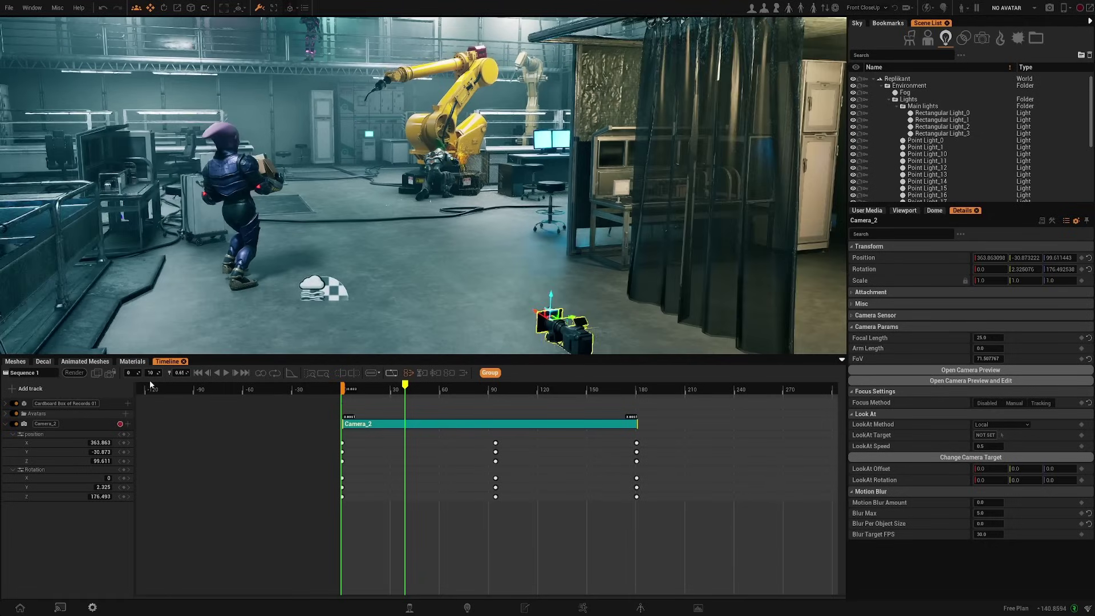
click(111, 373)
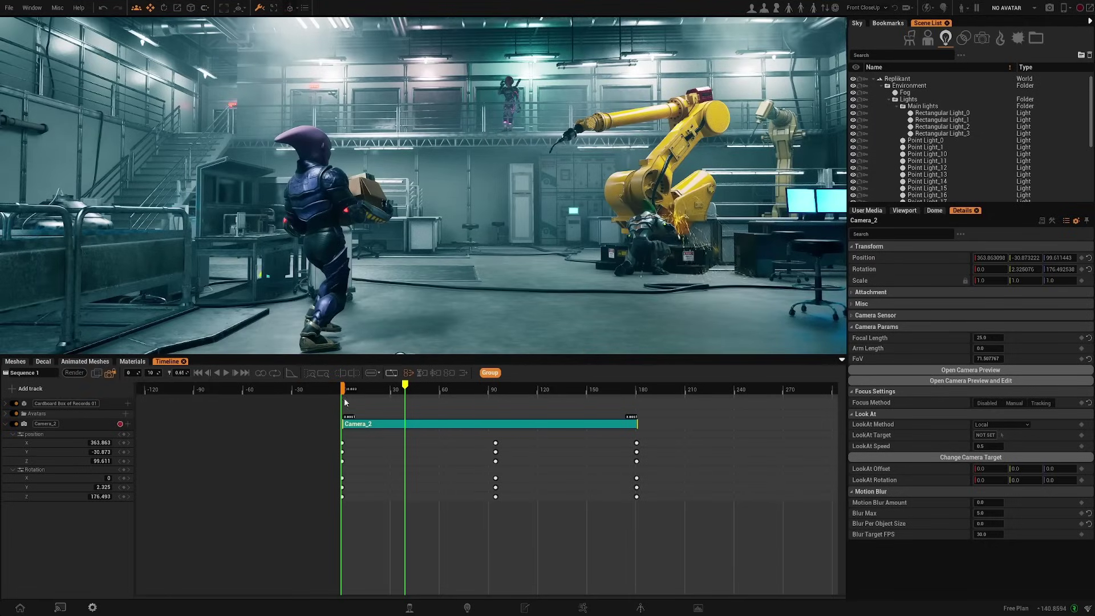
drag(395, 393, 345, 395)
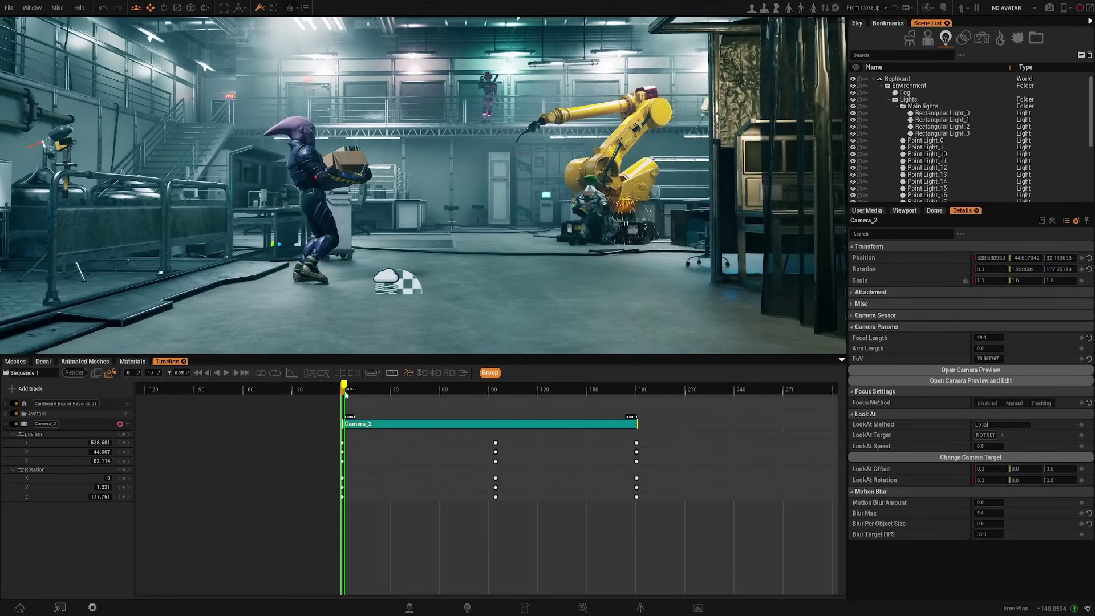
click(227, 374)
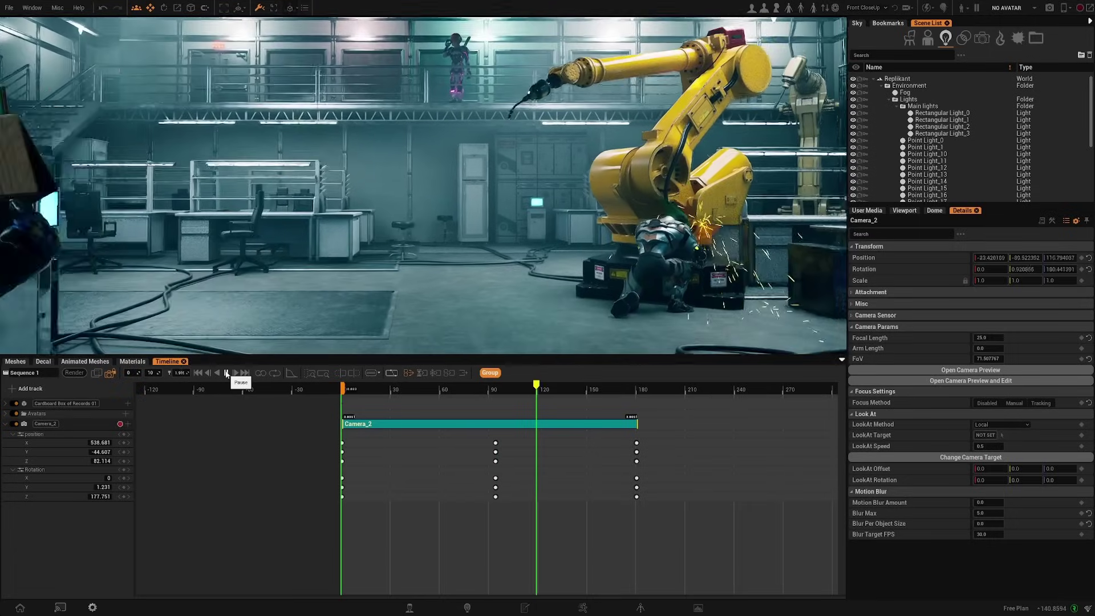
click(227, 373)
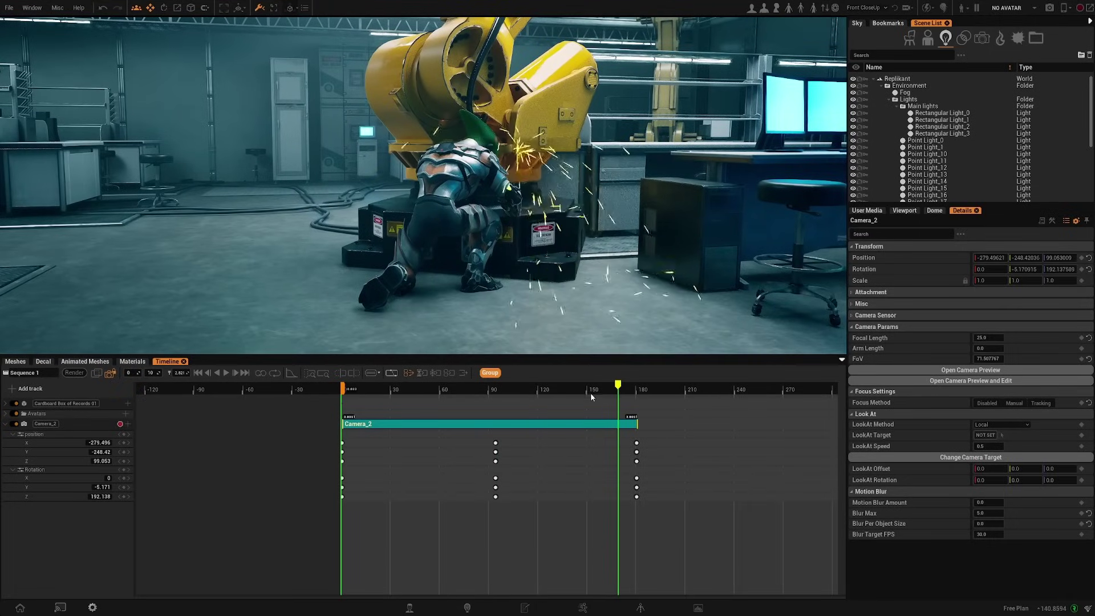
Scrub back through the Camera_2 move, then play and scrub the keyed Camera_1 move.
drag(590, 392, 387, 394)
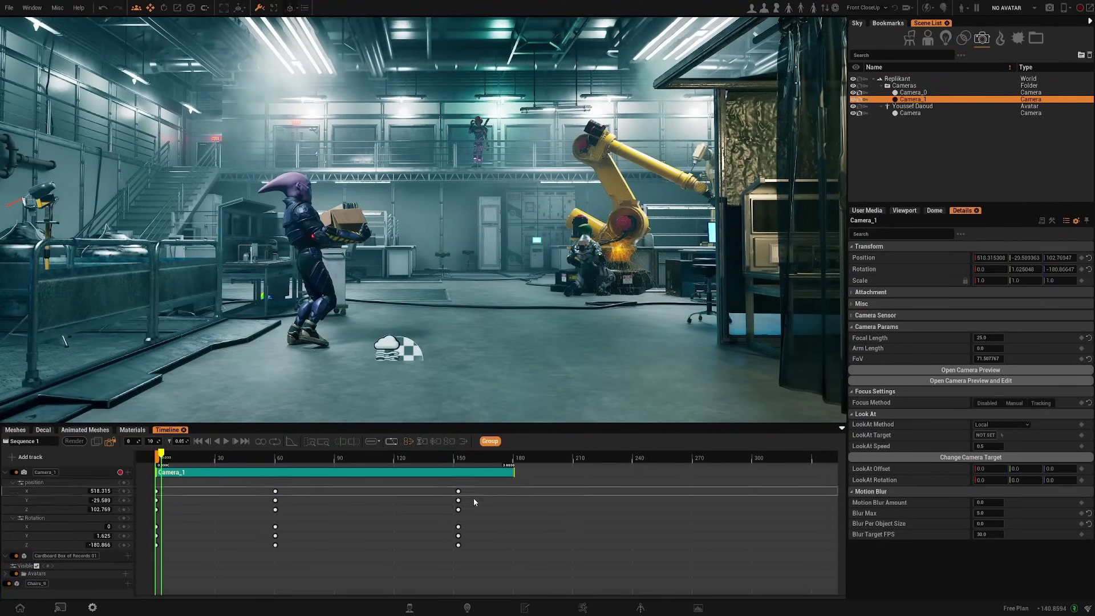
click(226, 441)
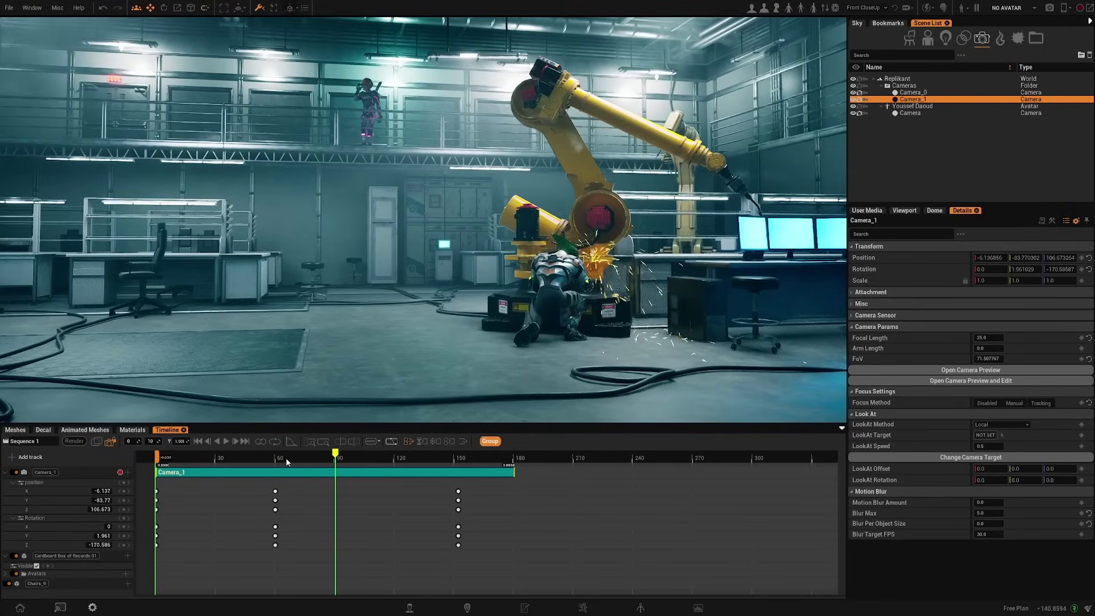
drag(286, 462, 240, 460)
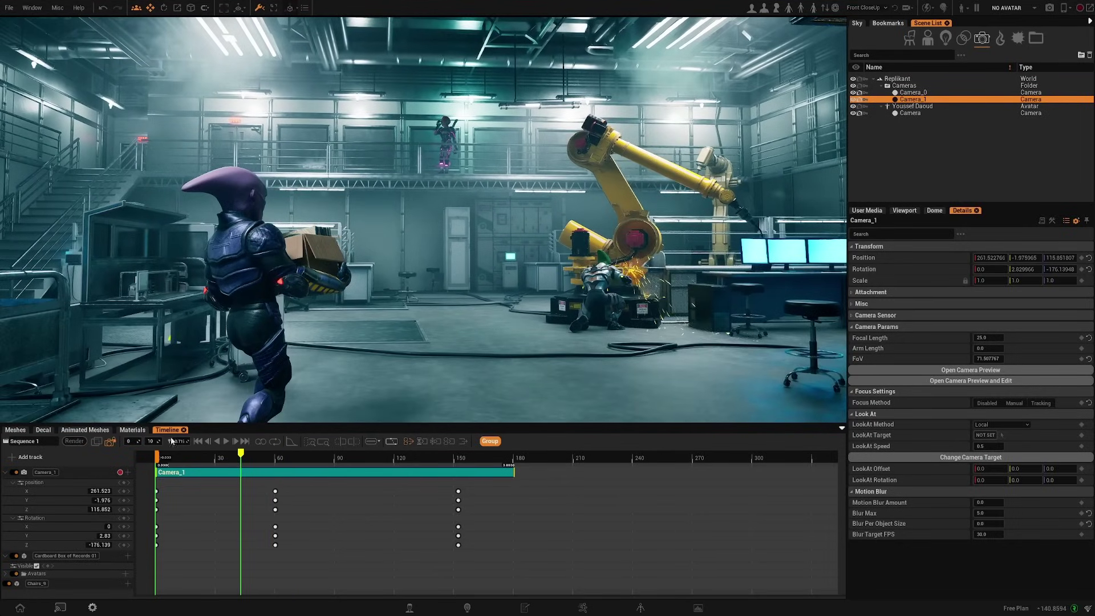
click(227, 442)
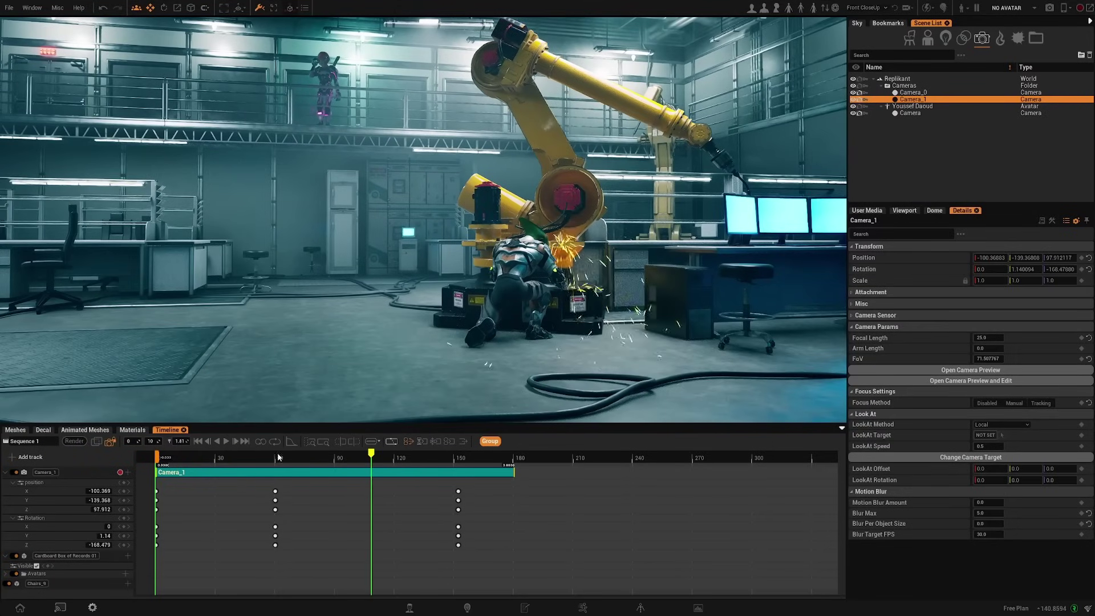
Collapse Camera_1's Position and Rotation channels and its whole track, and scrub back to about frame 40.
click(13, 482)
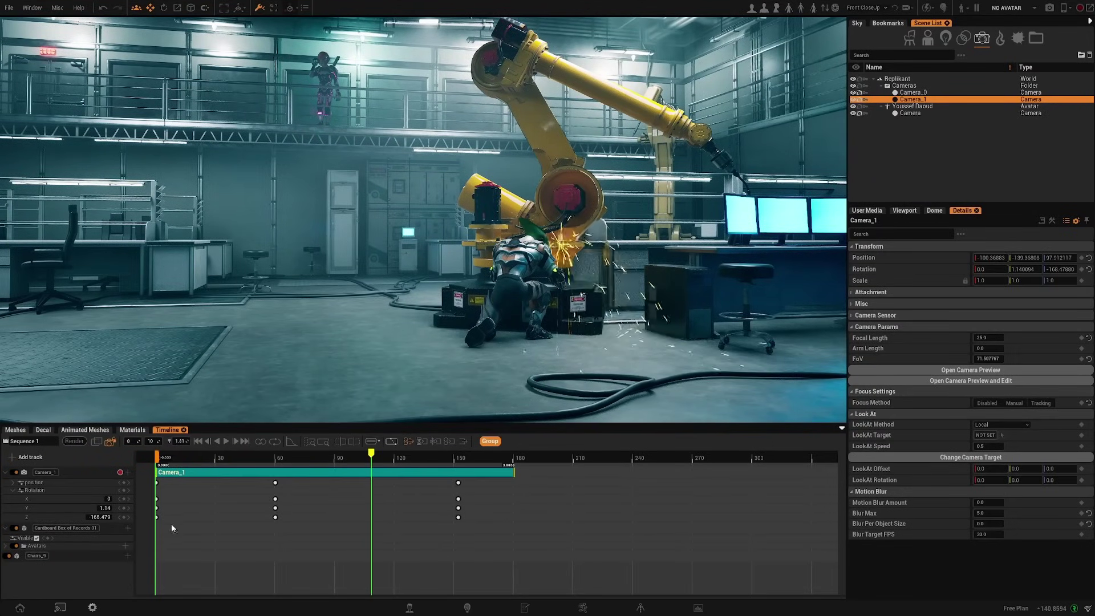
click(13, 491)
drag(279, 460, 236, 460)
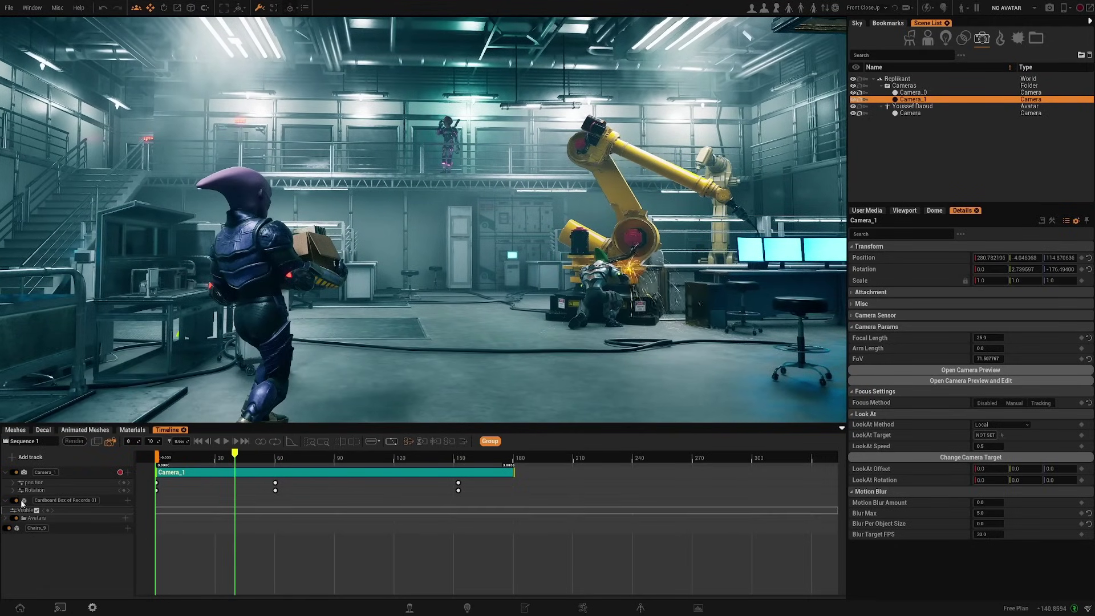
click(6, 473)
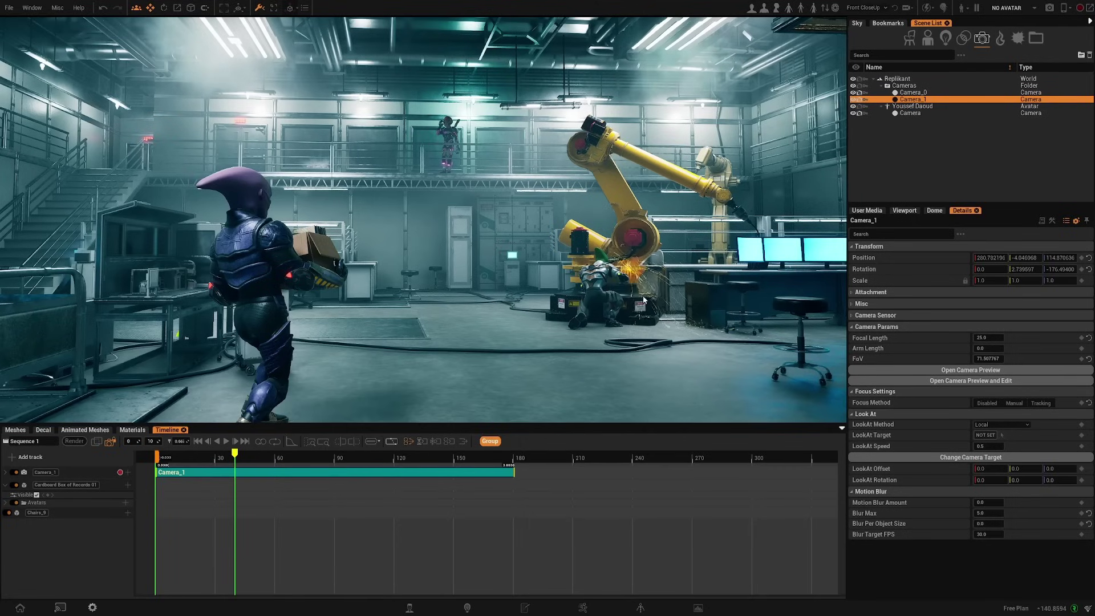
Select the robot arm's base part Mechanical_3, clear the scene list's camera filter, and add the part as a timeline track.
click(591, 245)
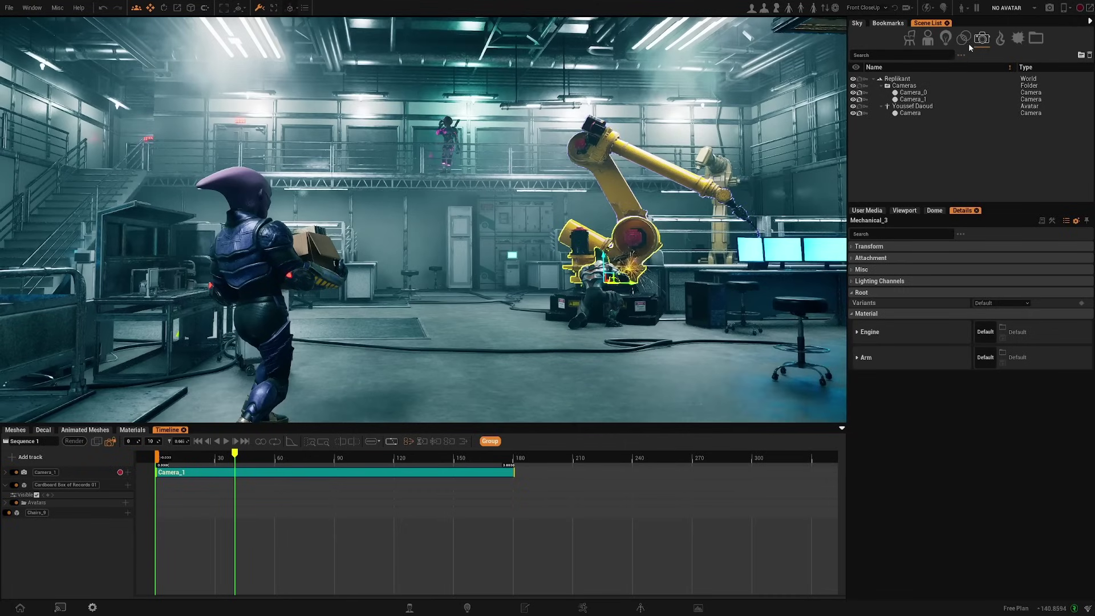
click(981, 37)
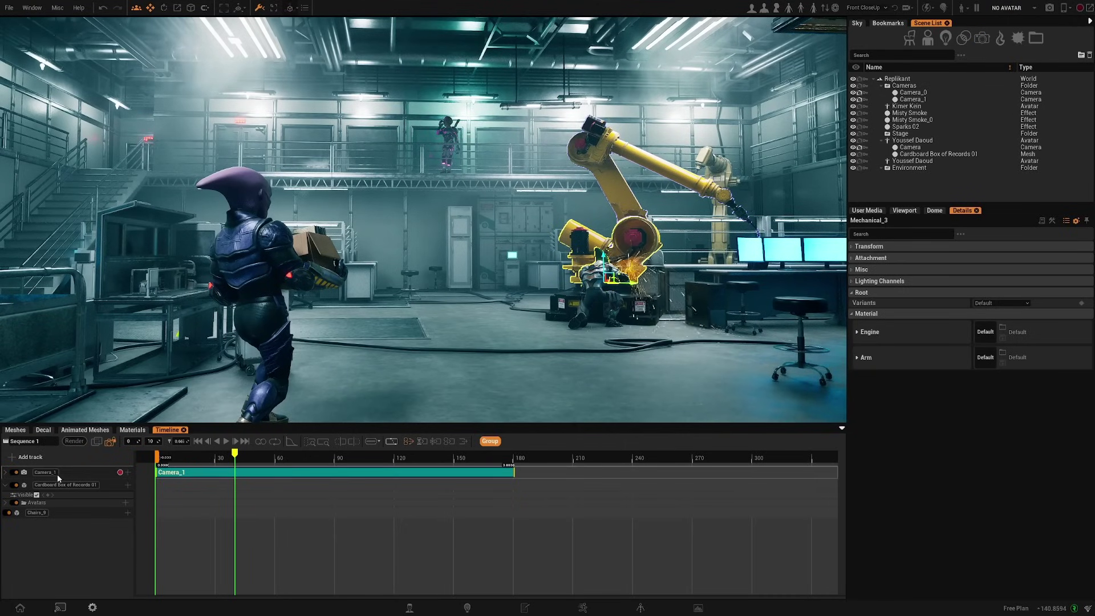
click(26, 456)
click(34, 527)
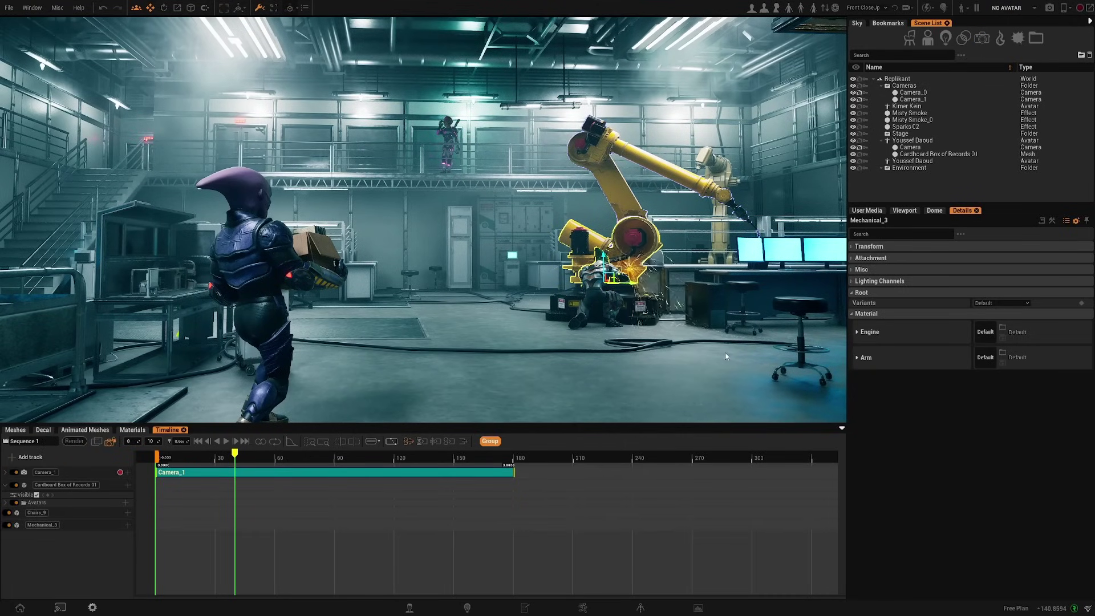
Key Mechanical_3's rotation at about frames 8, 54 and 111 with Z values of 180, about 300.8 and about 352.7.
click(853, 246)
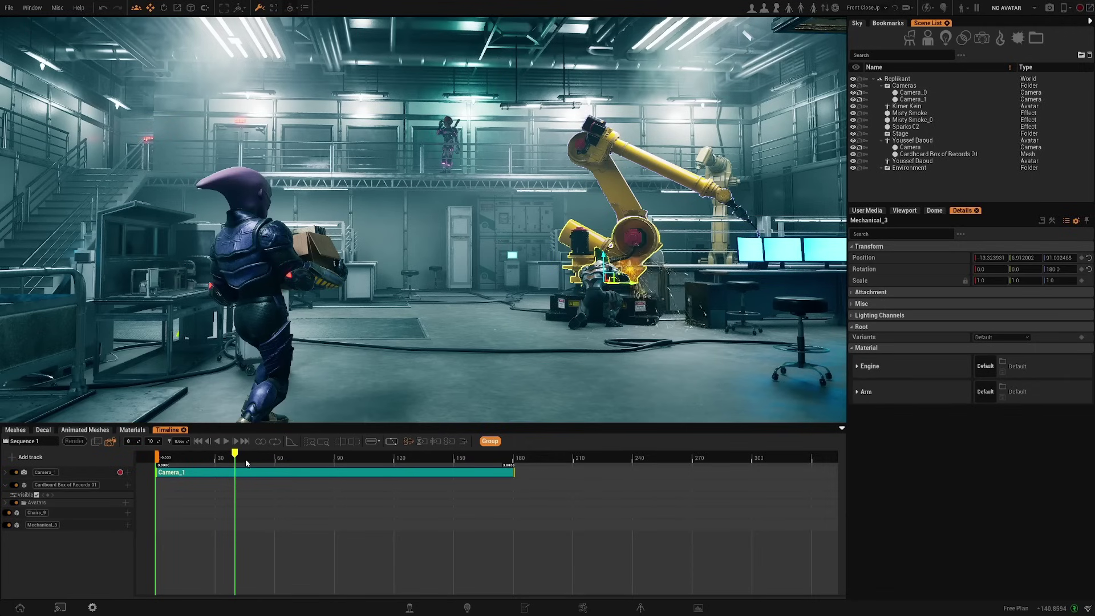
click(172, 460)
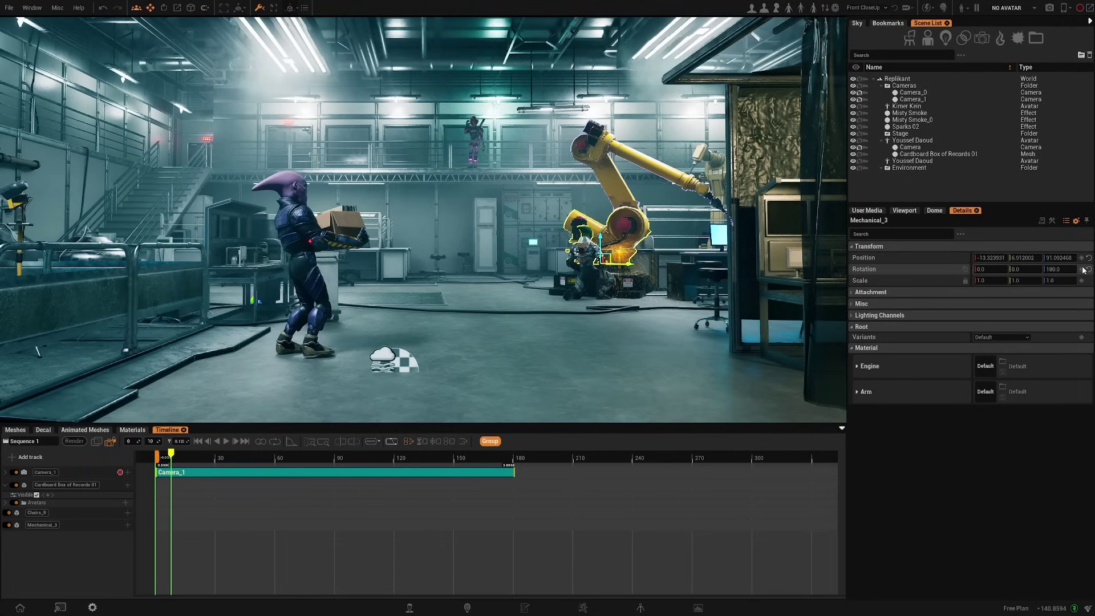
drag(173, 457, 262, 458)
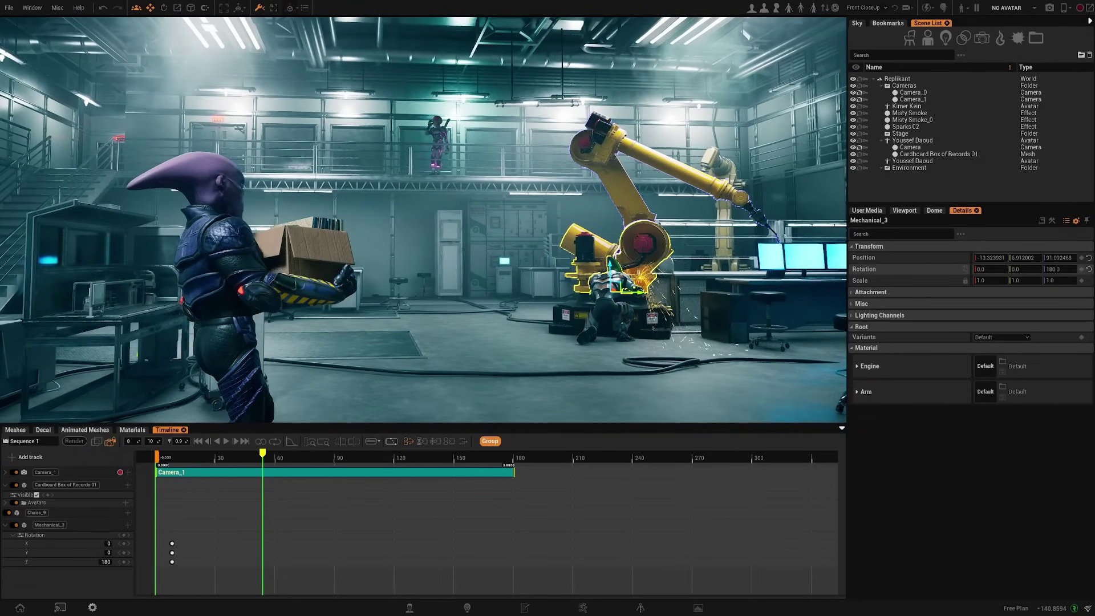
drag(1059, 269, 1086, 268)
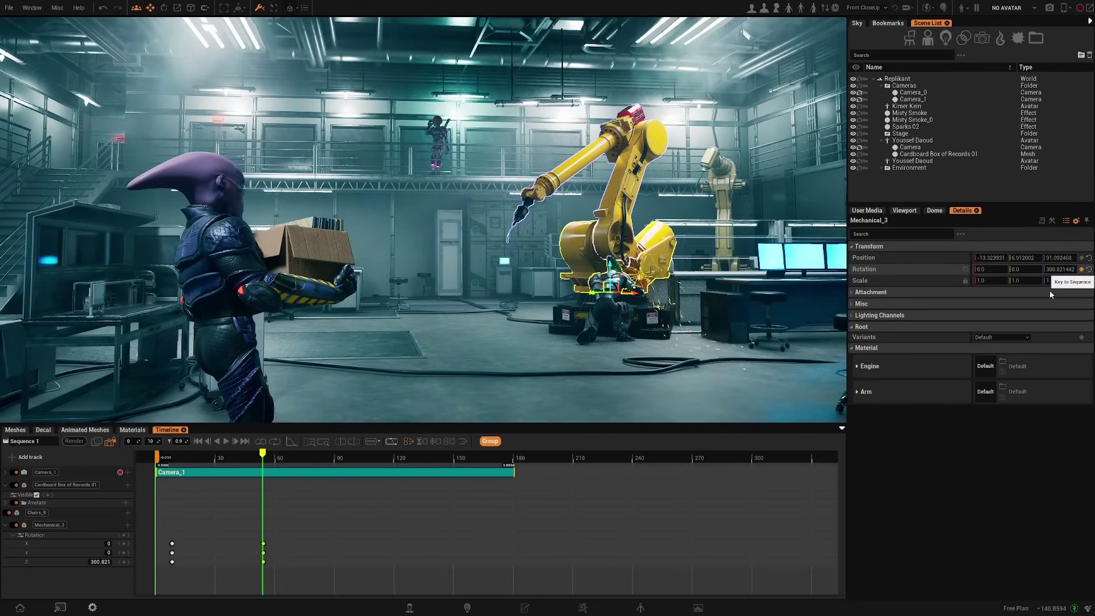
drag(262, 458, 378, 457)
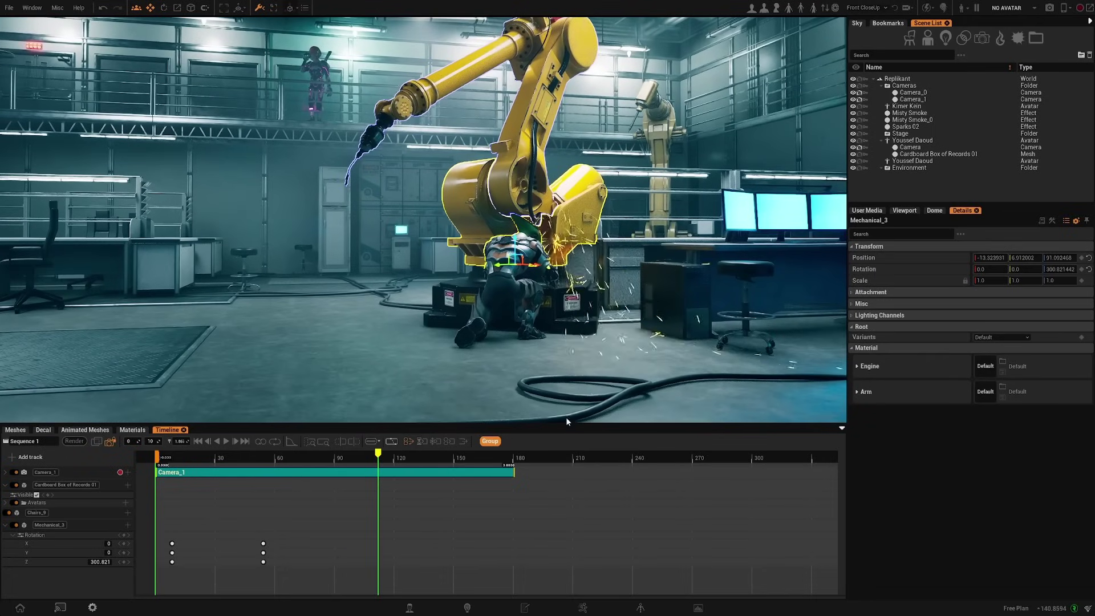
mouse_move(1051, 272)
mouse_down()
mouse_move(1077, 271)
mouse_move(1067, 272)
mouse_up()
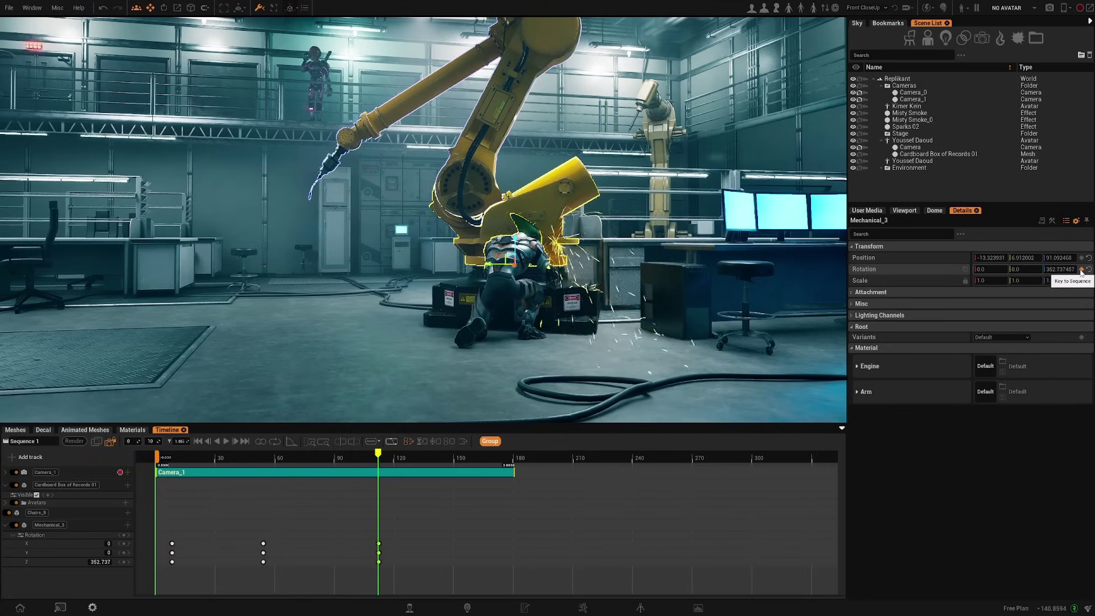
Select the arm segment Mechanical_2 and key its rotation with X at 30 at about frame 8.
click(489, 130)
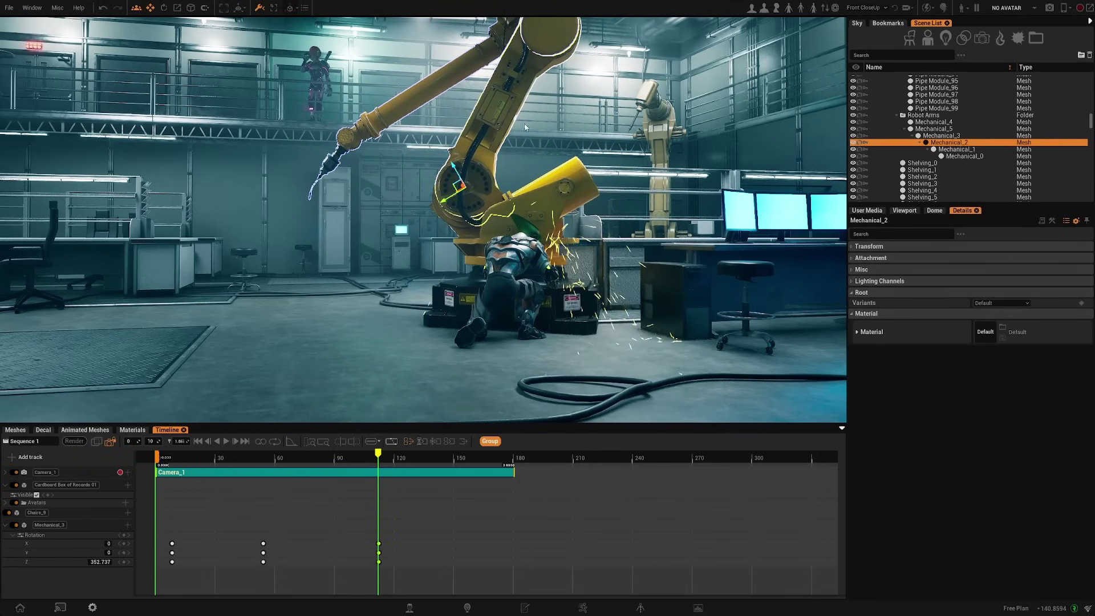
drag(378, 454, 171, 467)
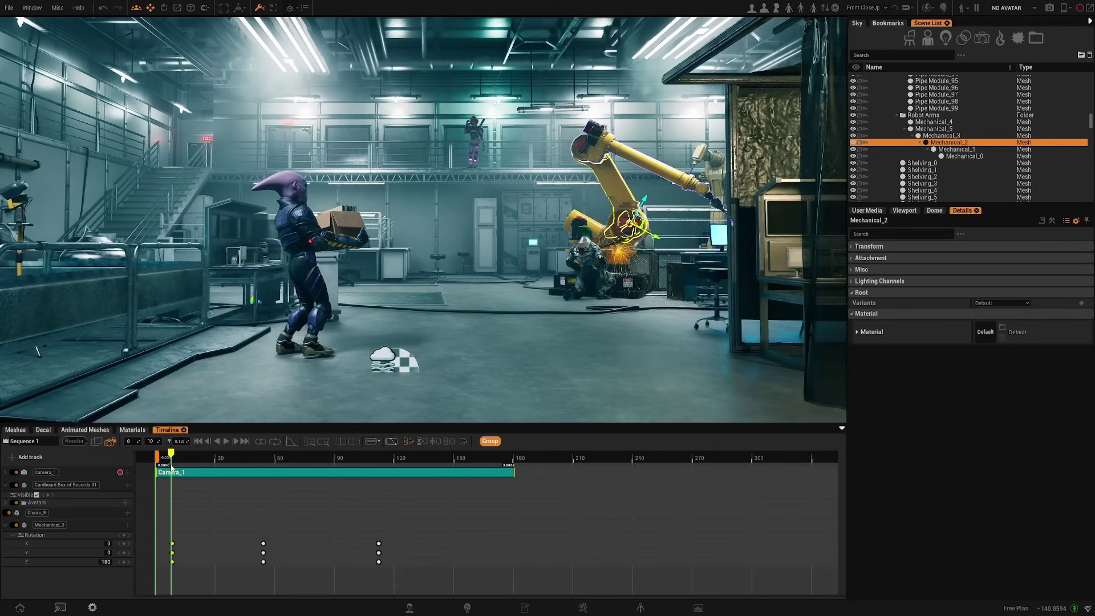
click(852, 247)
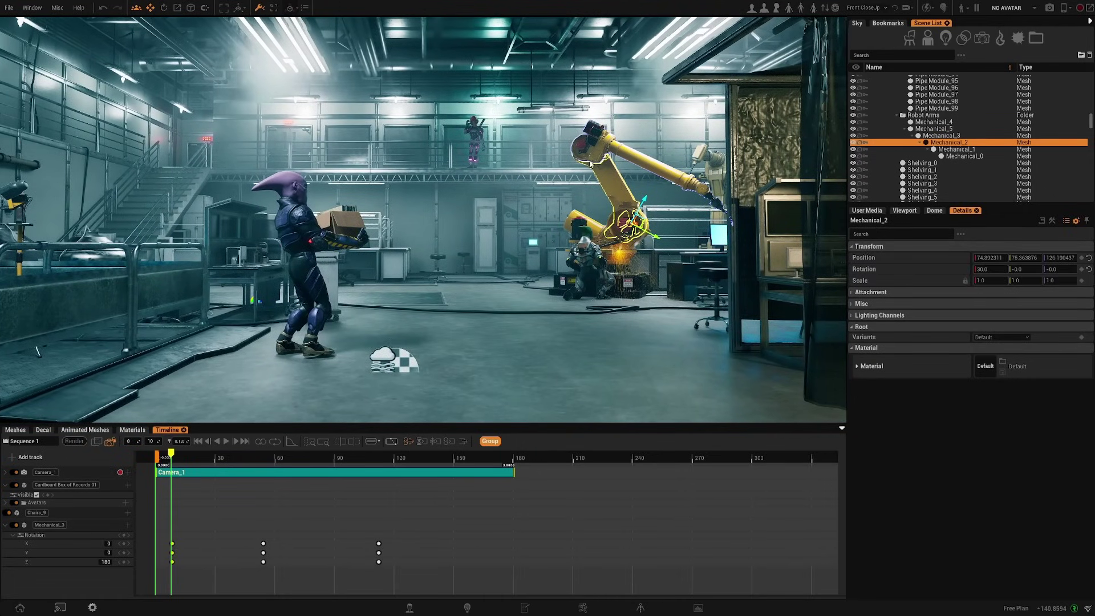
click(1081, 269)
scroll(77, 562, down, 1)
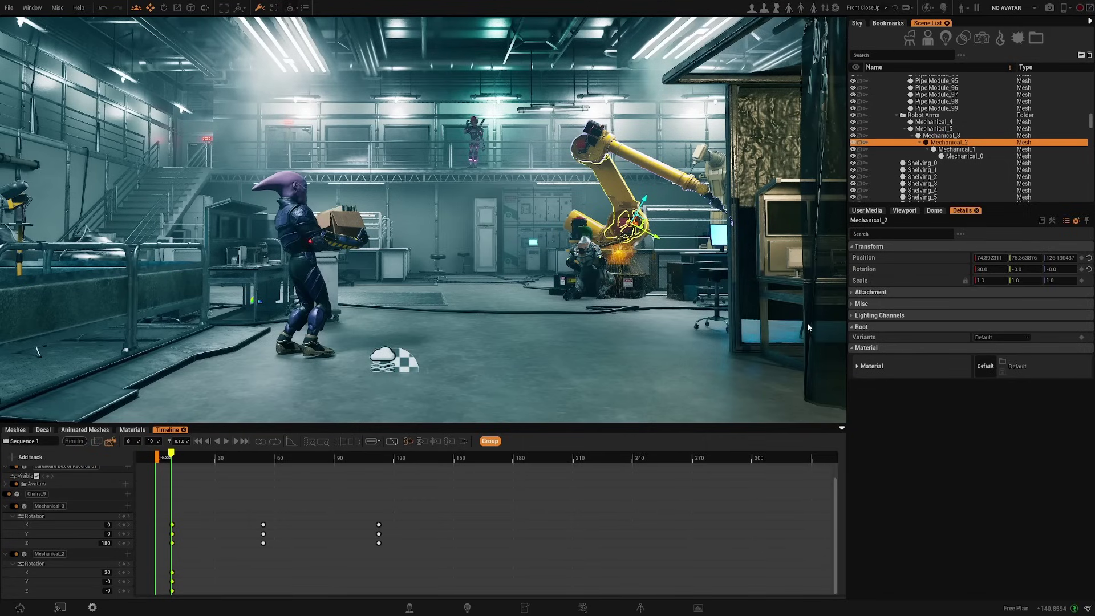
At about frame 72, set Mechanical_2's X rotation to about 6.25 and key it.
drag(171, 455, 303, 459)
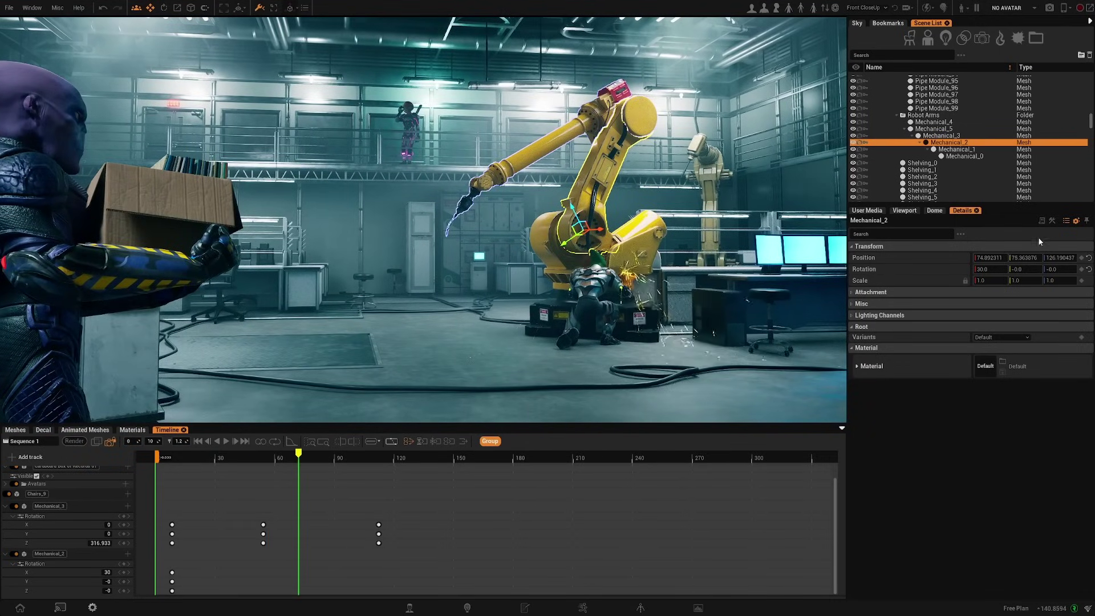
drag(1025, 269, 949, 272)
key(ctrl+z)
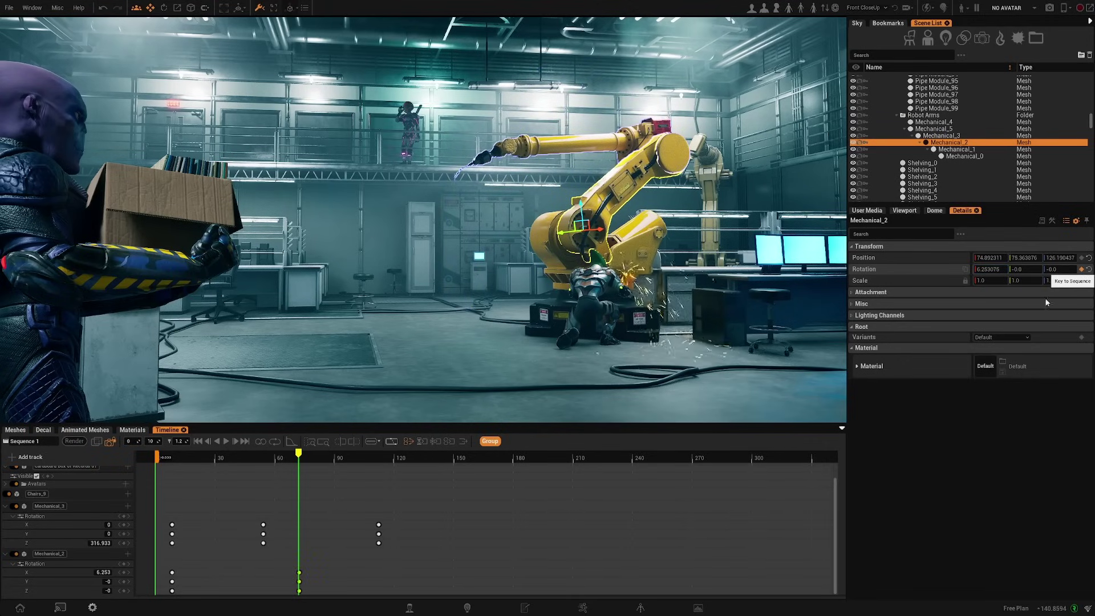
At about frame 116, rotate Mechanical_2 to about 50.23 on X and key it, then scrub back through the arm motion.
drag(306, 455, 393, 459)
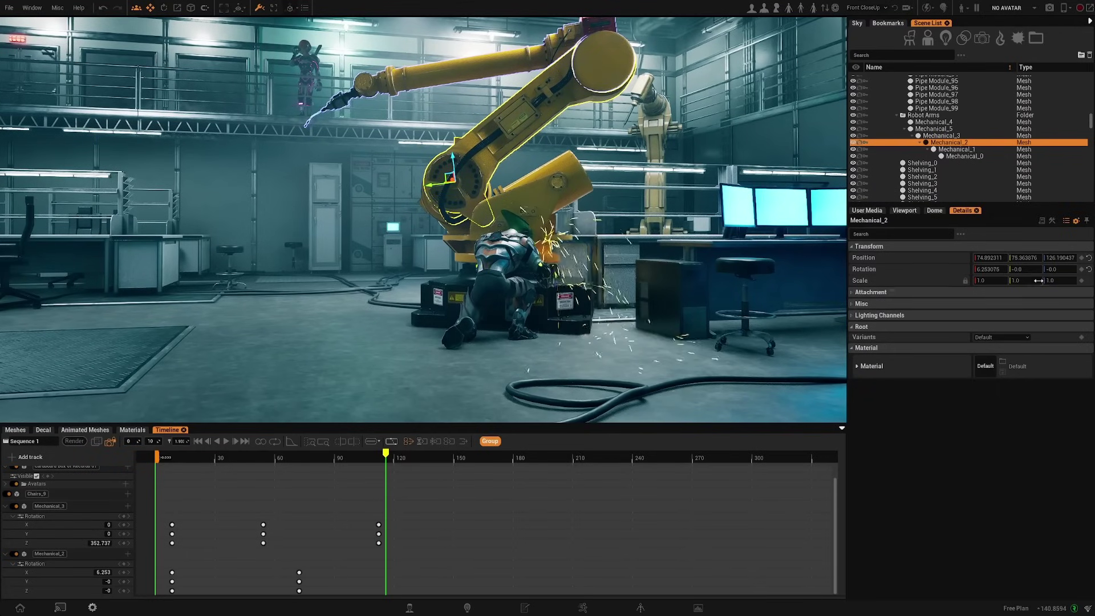
drag(993, 272, 1014, 272)
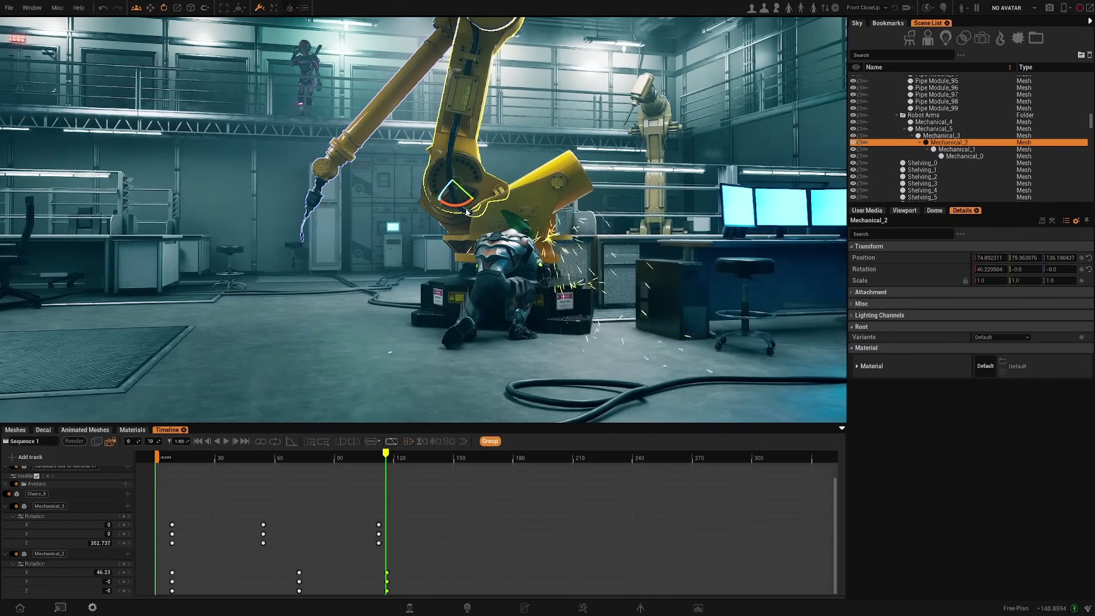
drag(466, 208, 582, 208)
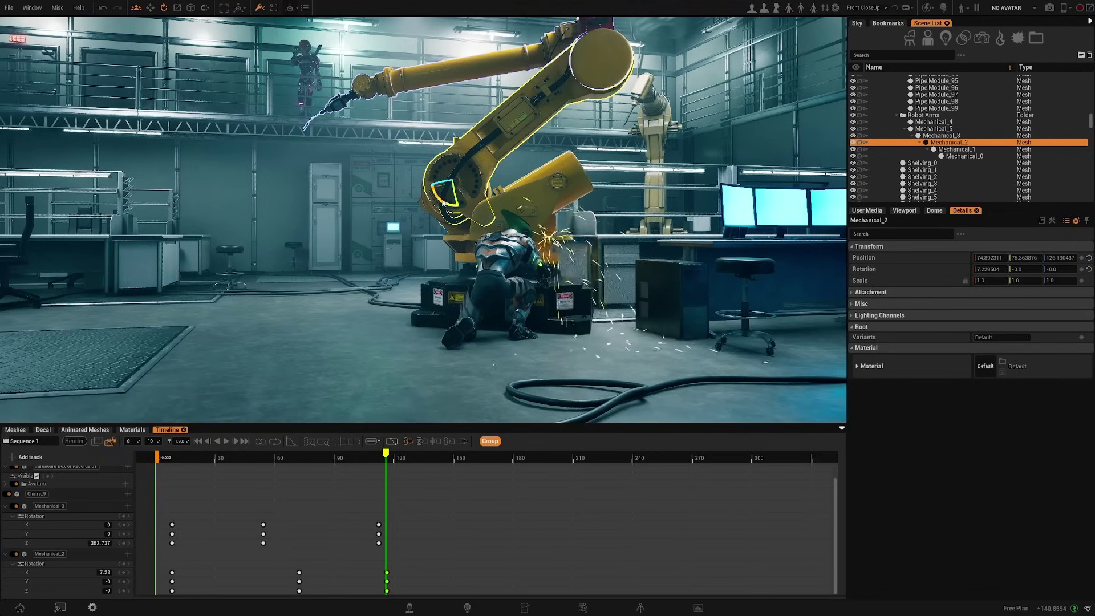
drag(442, 200, 458, 205)
mouse_move(375, 458)
mouse_down()
mouse_move(242, 459)
mouse_move(386, 459)
mouse_up()
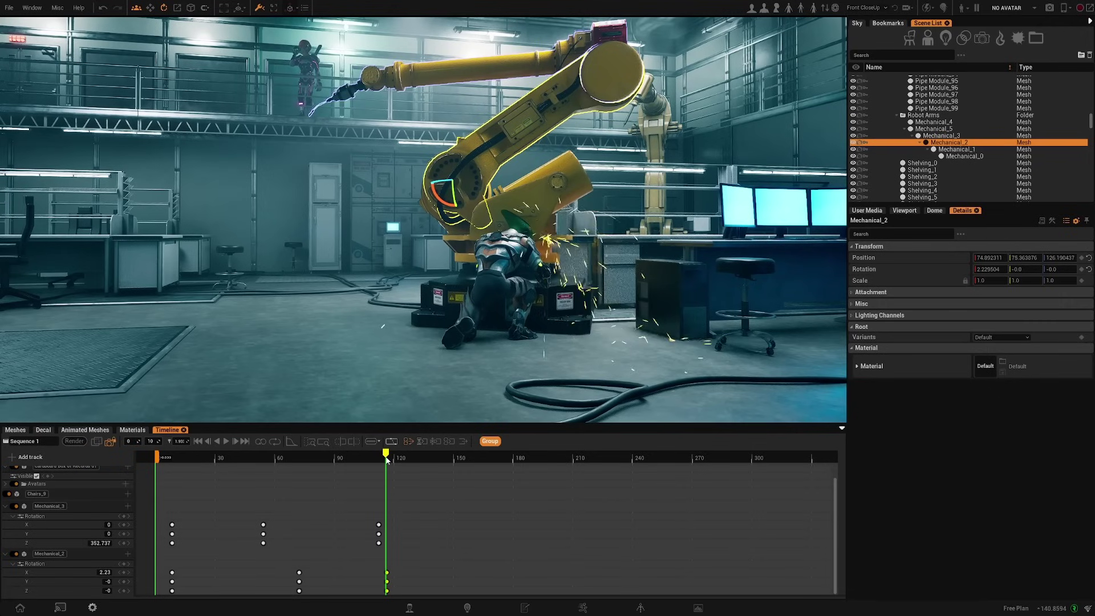
drag(439, 203, 440, 200)
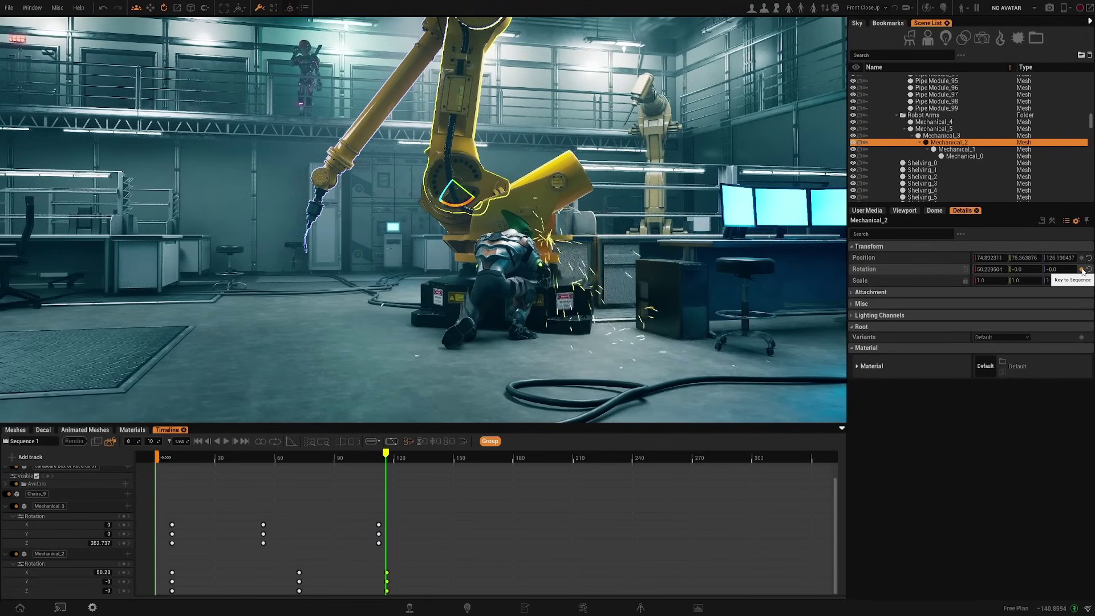
drag(385, 461, 278, 461)
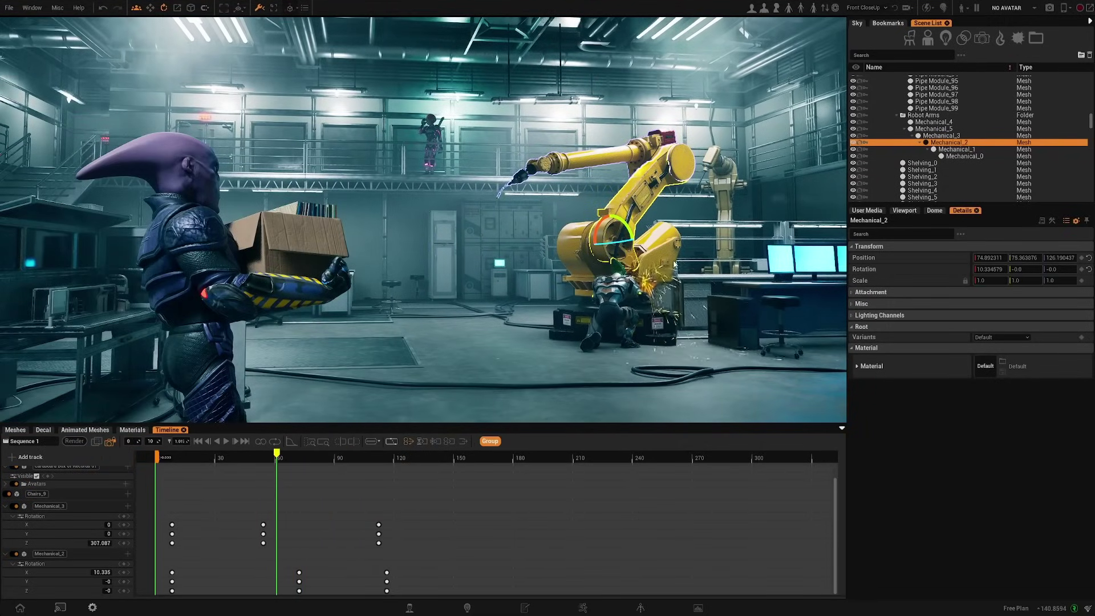
drag(278, 461, 211, 465)
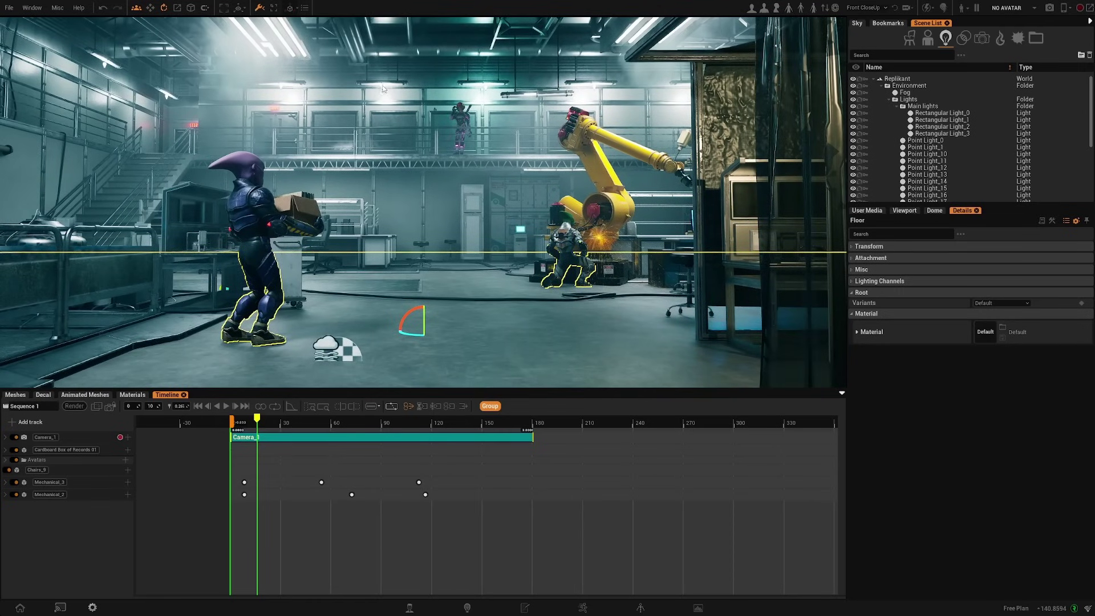
Select Point Light_14 near the ceiling and key its Visible property as on at about frame 6.
click(384, 87)
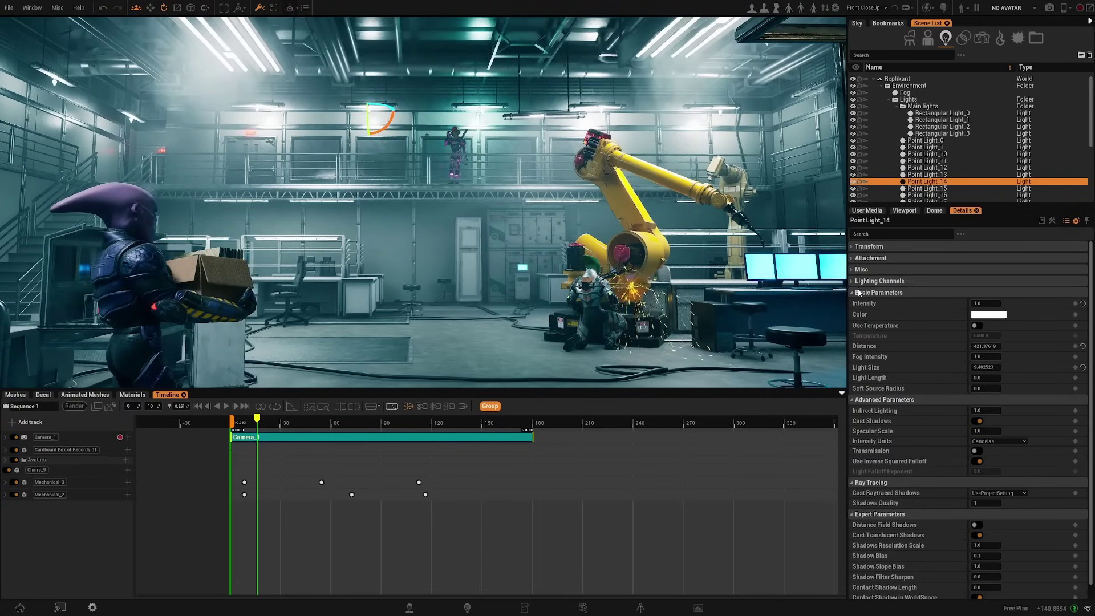
click(853, 291)
click(852, 270)
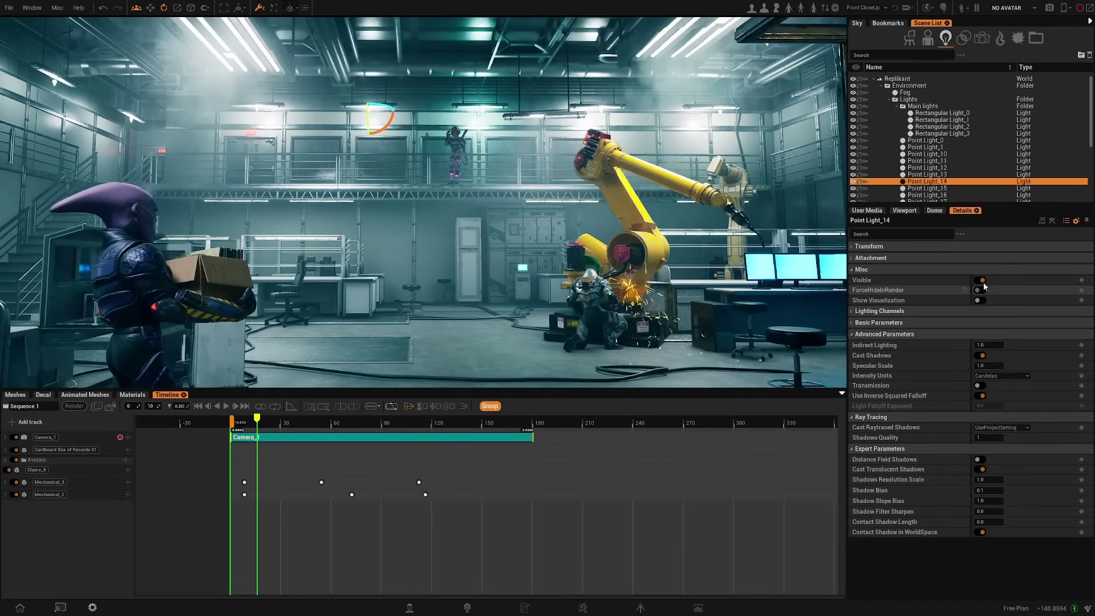
drag(256, 419, 240, 420)
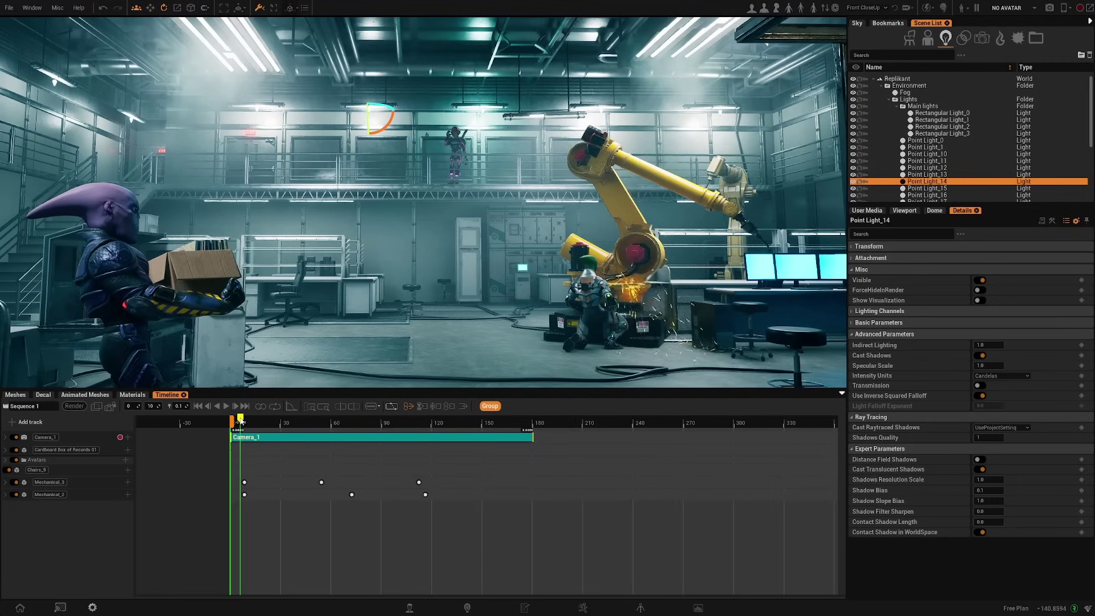
click(1082, 281)
At about frame 34, turn off Point Light_14's Visible property and key it, then continue playback to about frame 72.
key(space)
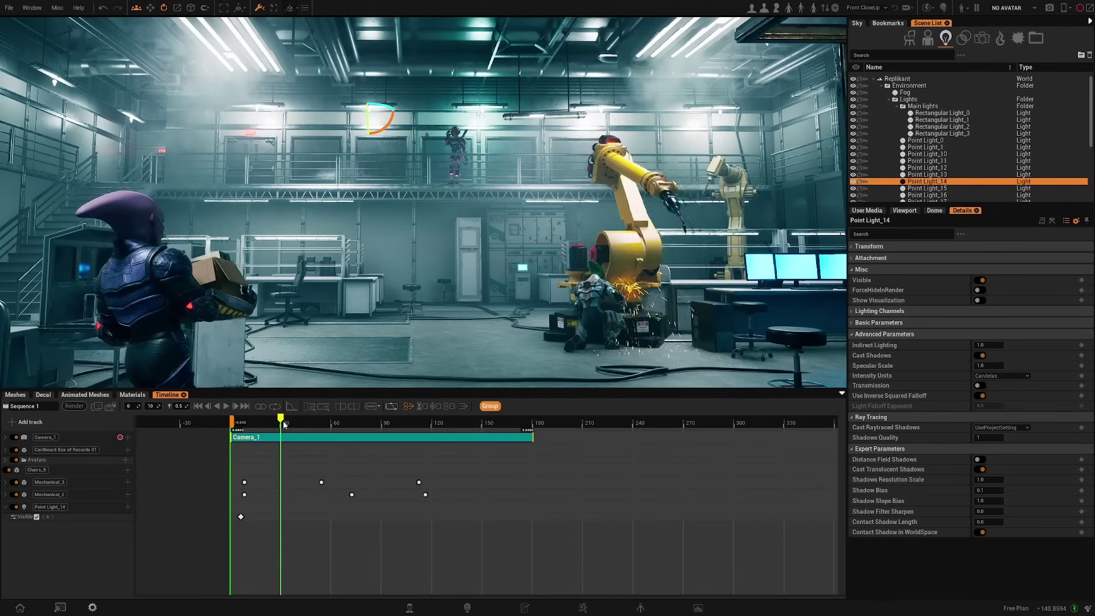
click(979, 281)
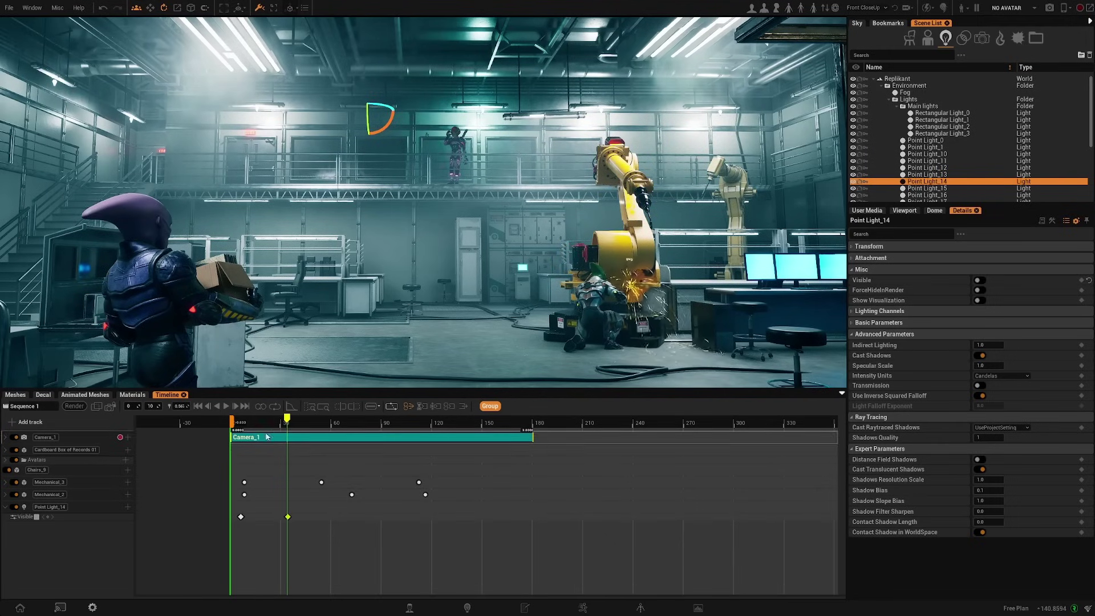
key(space)
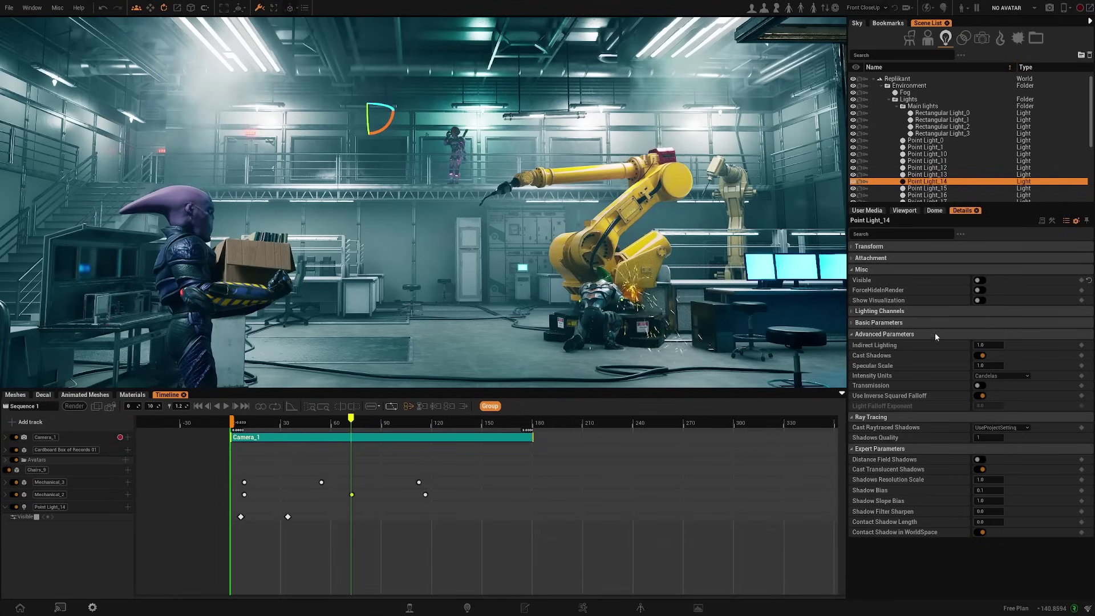
At about frame 72, turn on Point Light_14's Visible property and key it, then scrub and play back the flicker.
click(979, 280)
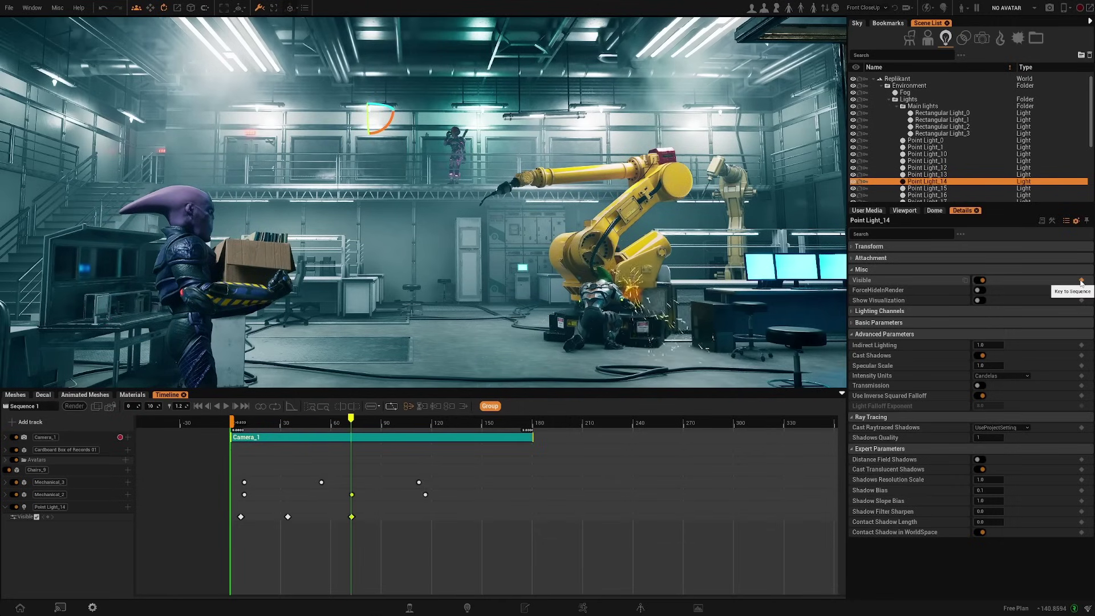
right_drag(399, 239, 384, 197)
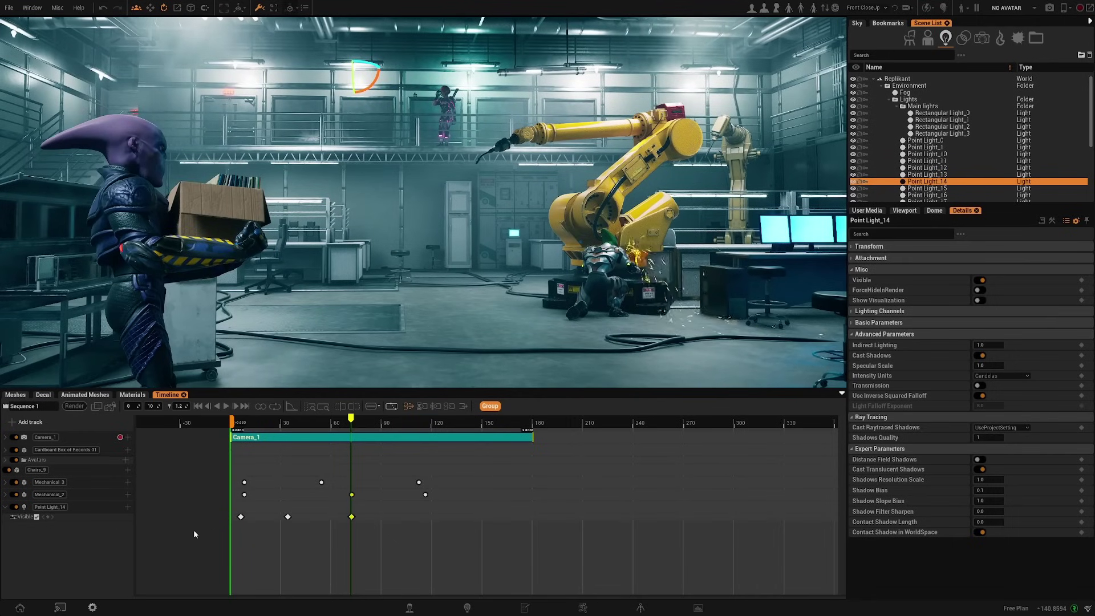
scroll(286, 521, up, 2)
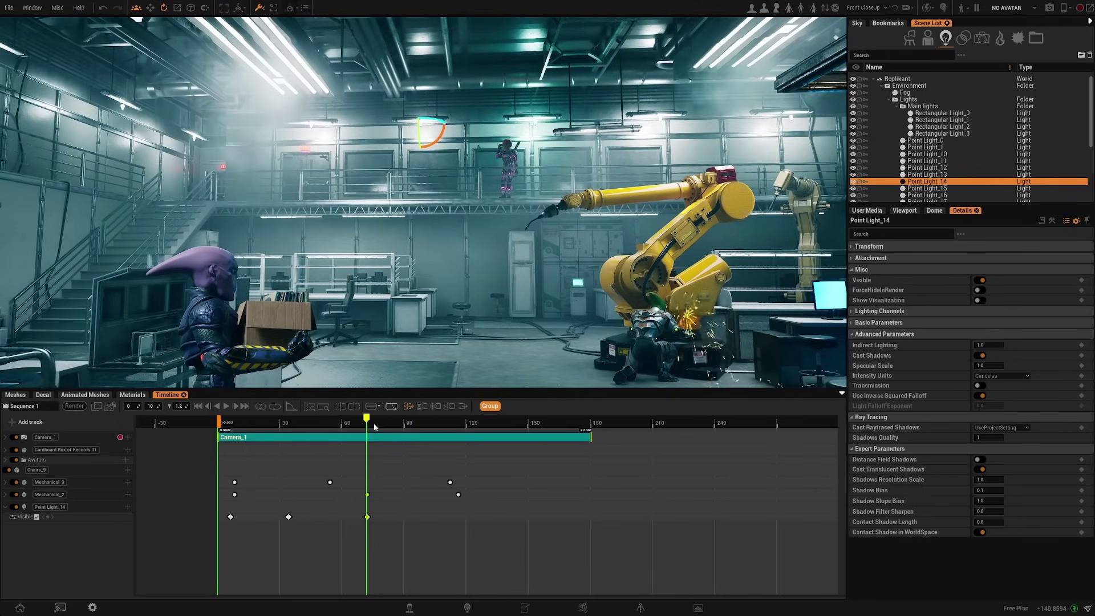
drag(366, 418, 294, 421)
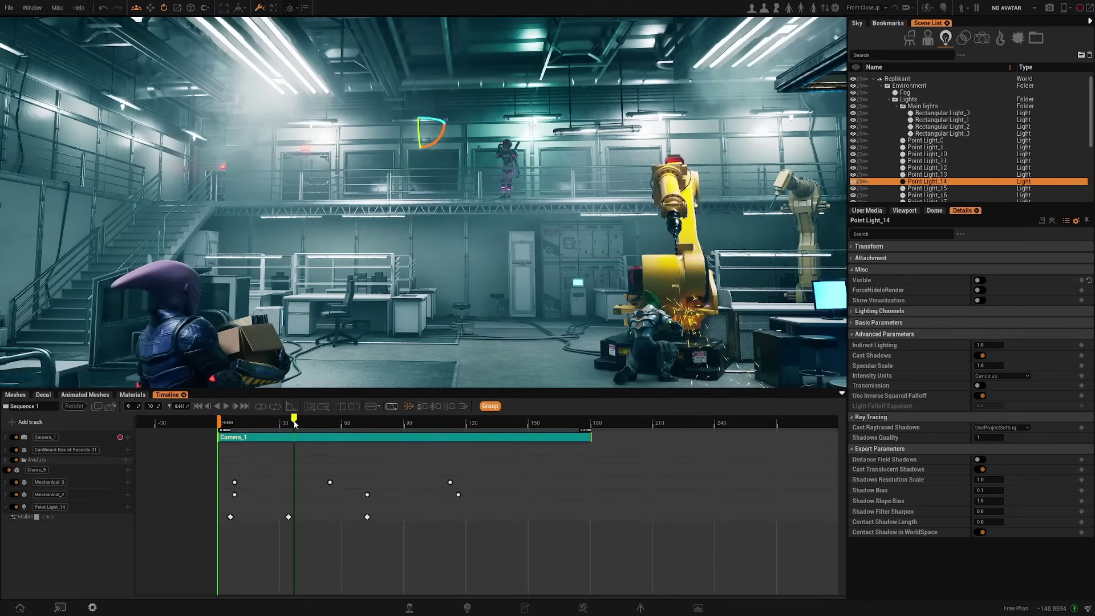
click(234, 426)
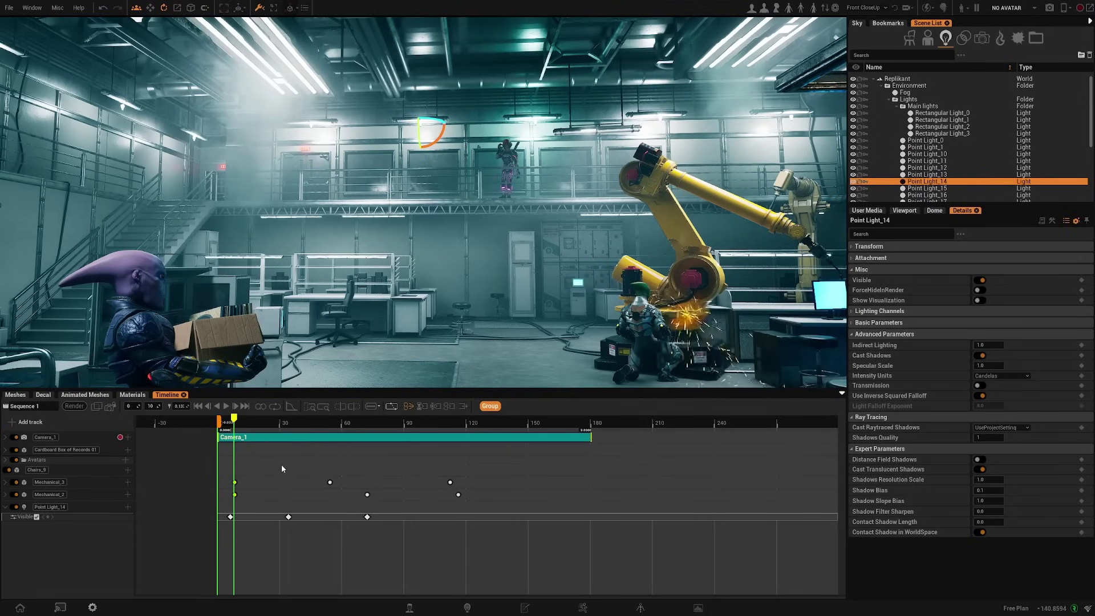
click(226, 406)
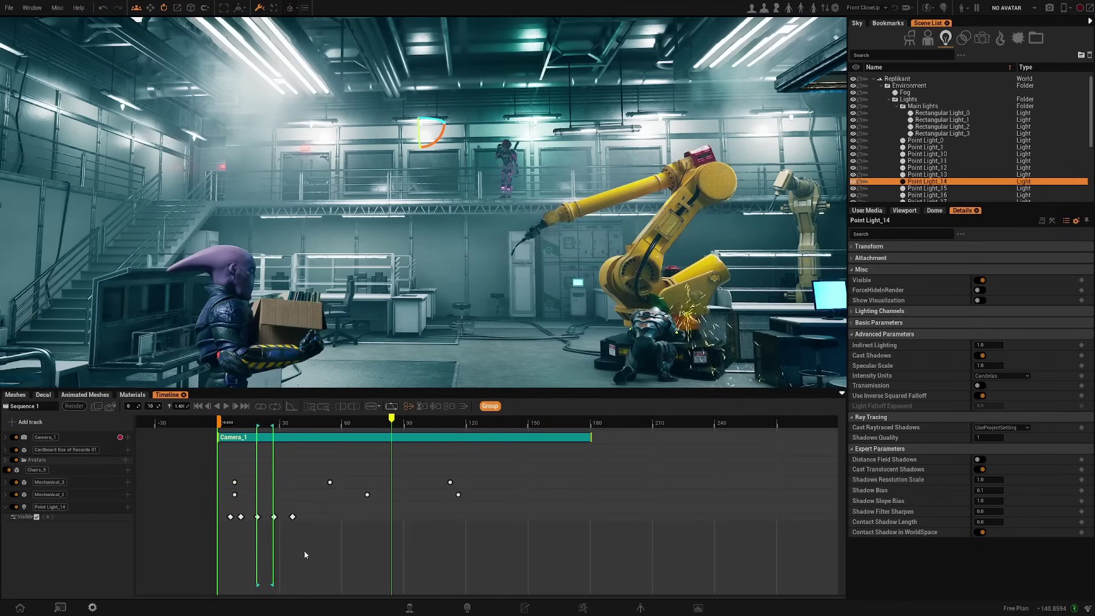
Bunch Point Light_14's five Visible keys between about frames 6 and 24, then play the faster flicker from near the start.
drag(286, 518, 283, 518)
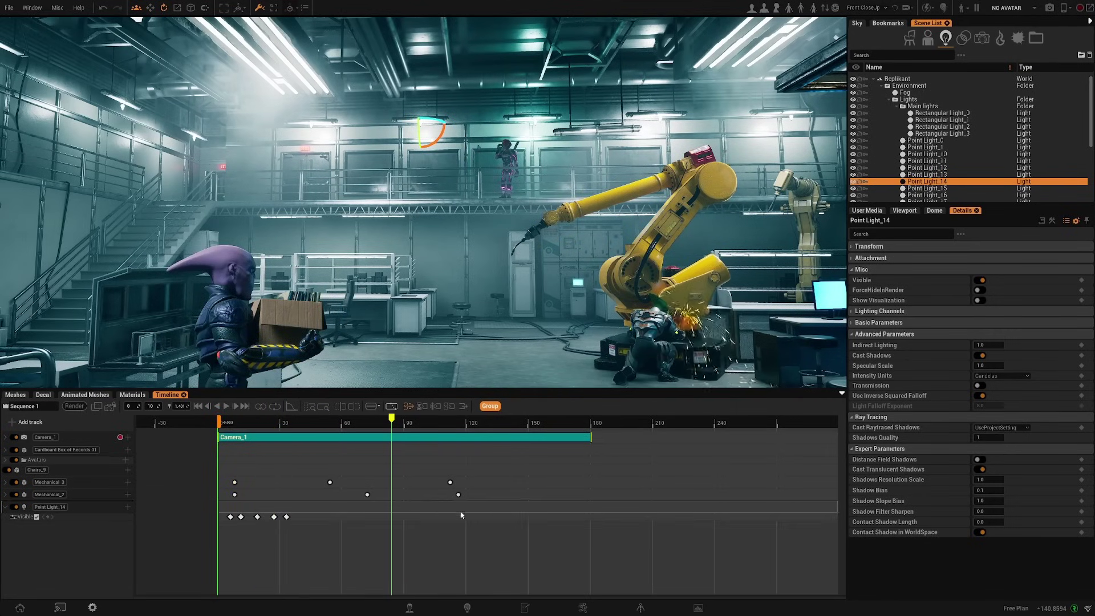
click(360, 494)
key(s)
right_drag(477, 266, 509, 240)
click(249, 521)
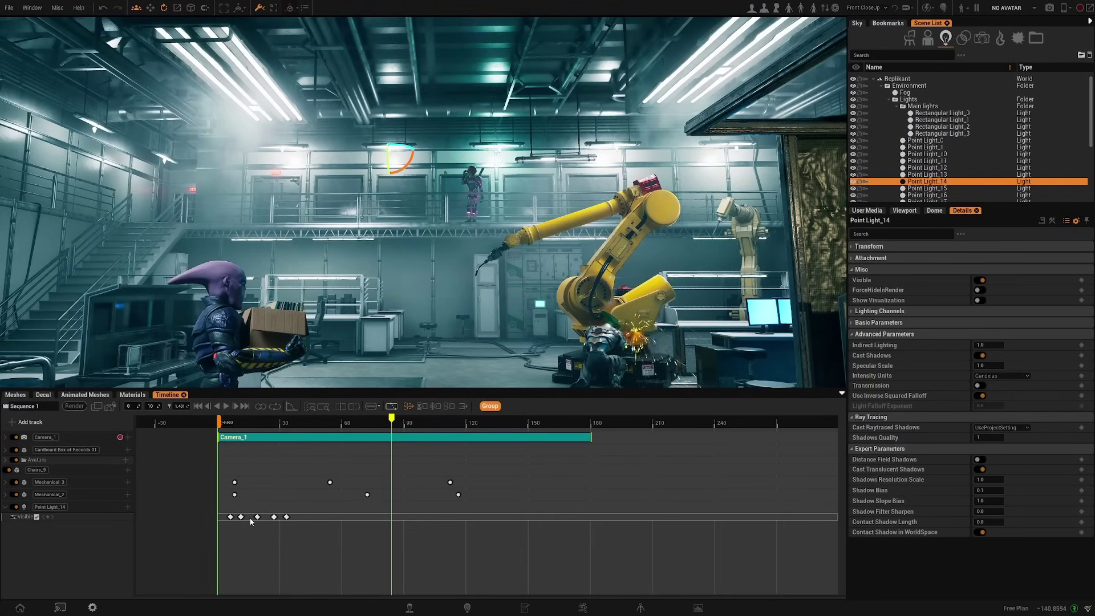
drag(259, 518, 269, 518)
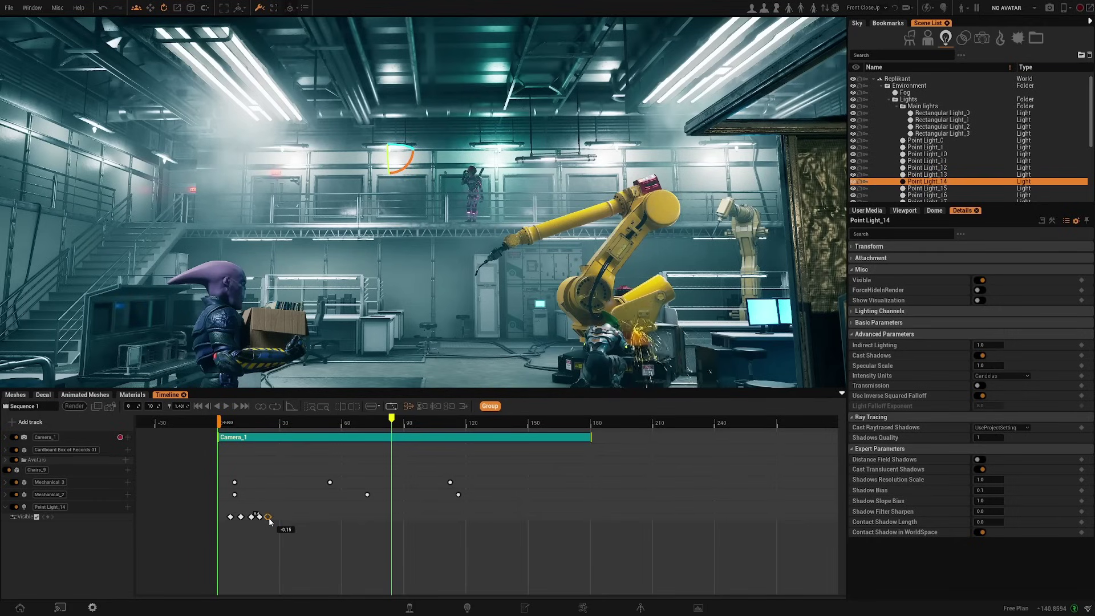
click(226, 423)
click(226, 406)
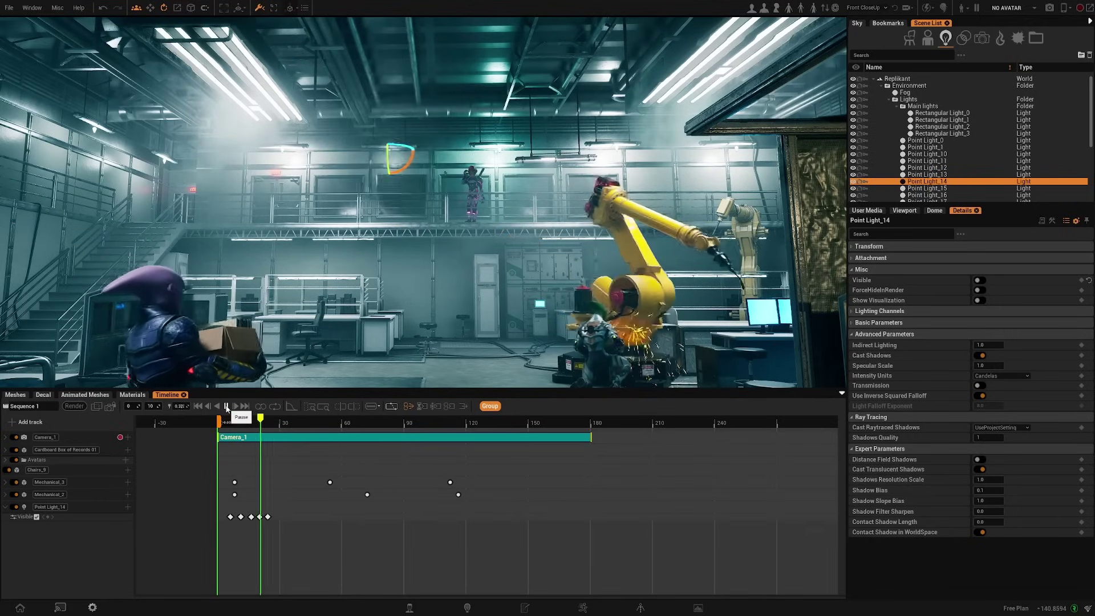
Reselect Point Light_14 near the ceiling and key its white Color at about frame 44.
click(418, 313)
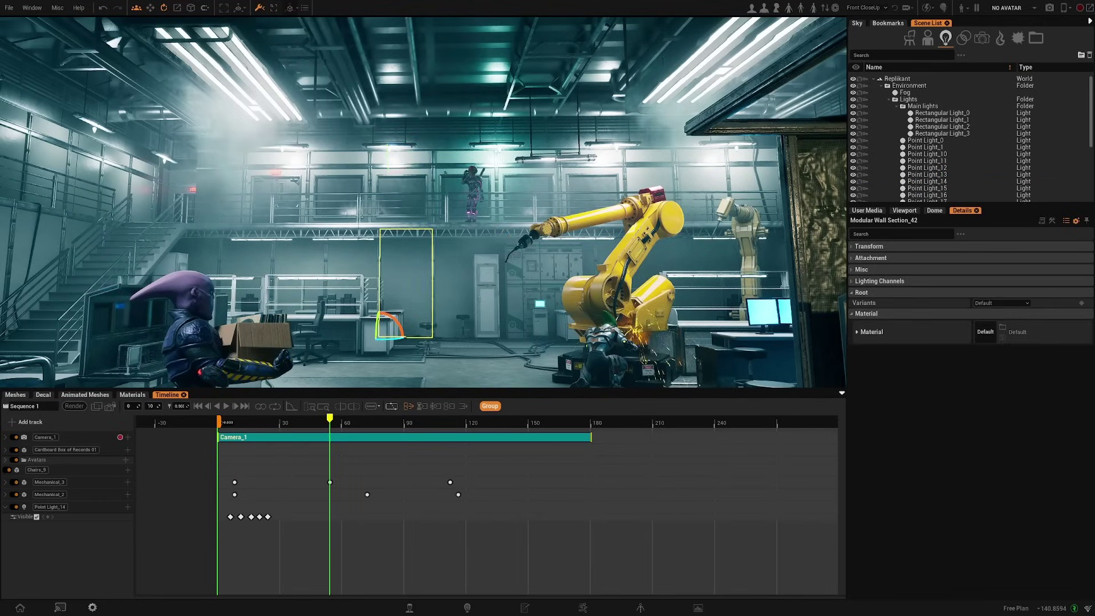
click(391, 106)
right_drag(426, 195, 399, 177)
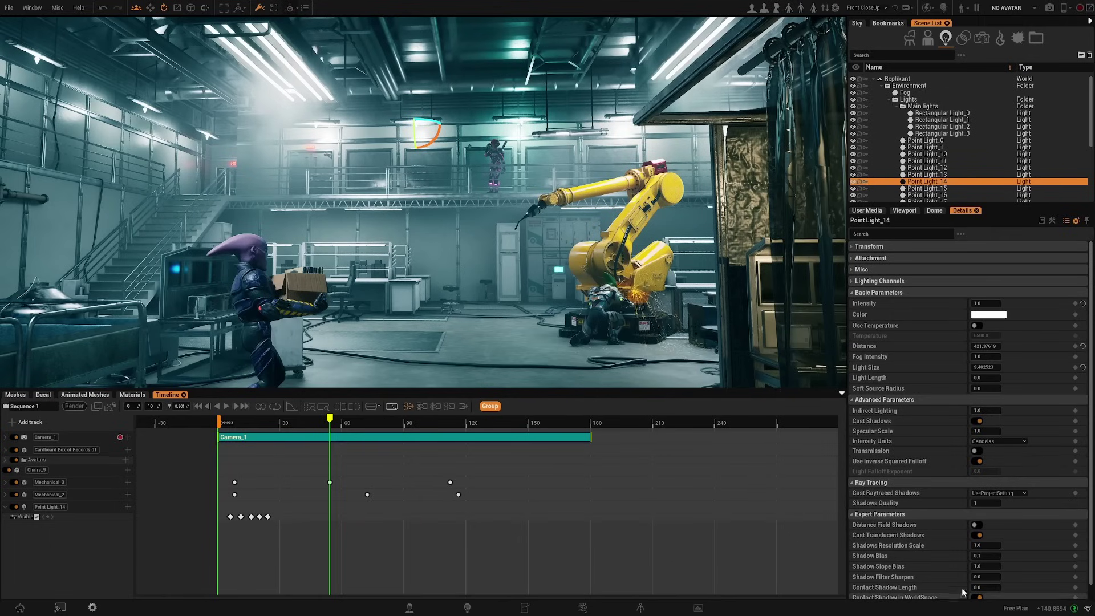
click(312, 424)
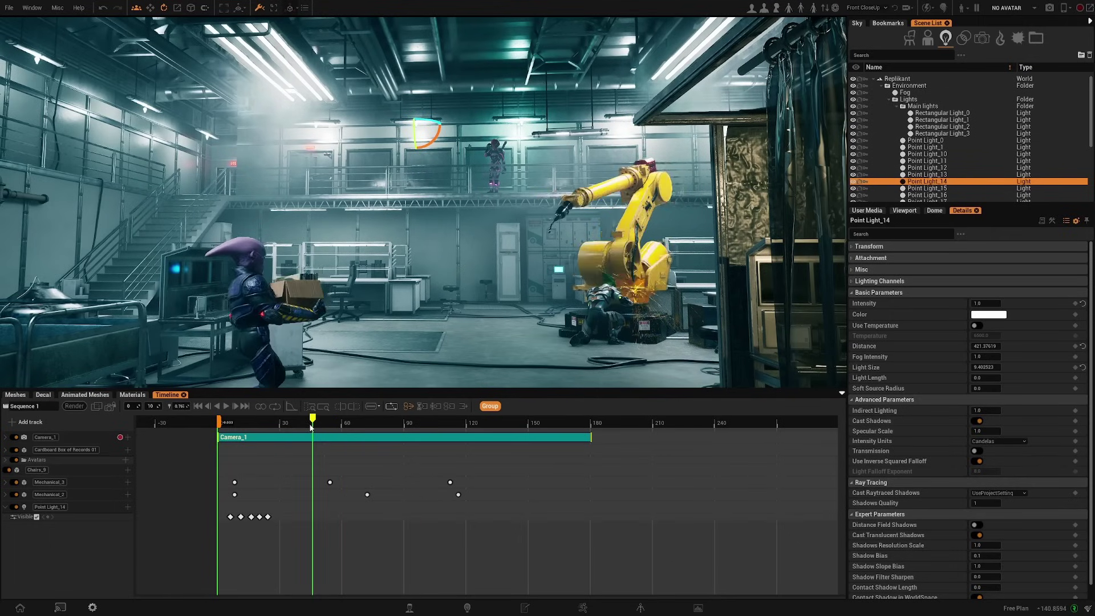
drag(311, 427, 309, 427)
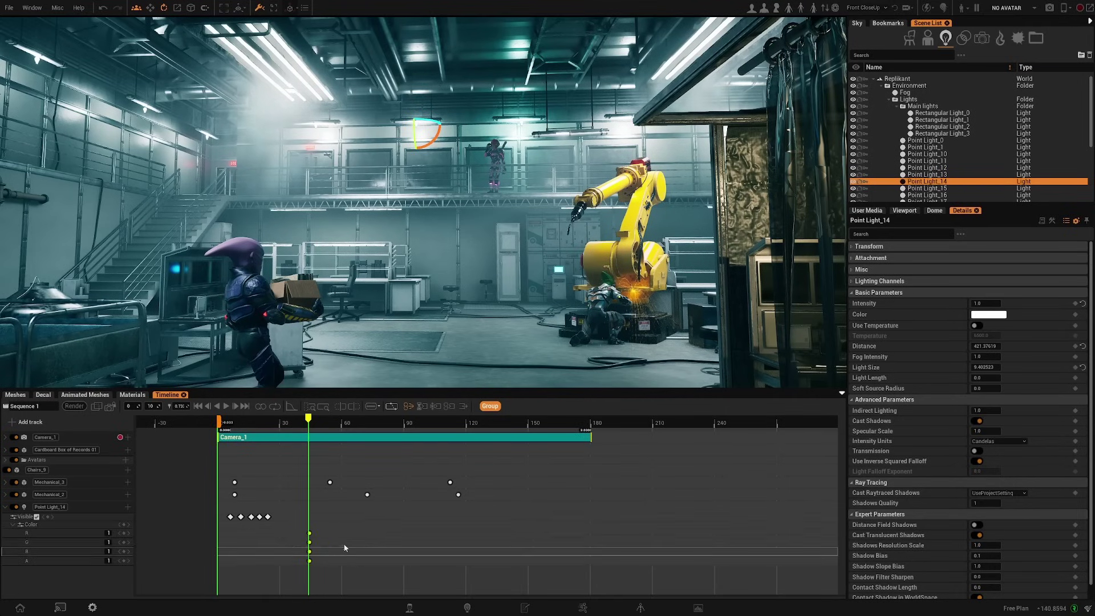
At about frame 65, change Point Light_14's Color to red (sRGB hex FF2F42FF) and key it.
click(342, 425)
click(351, 425)
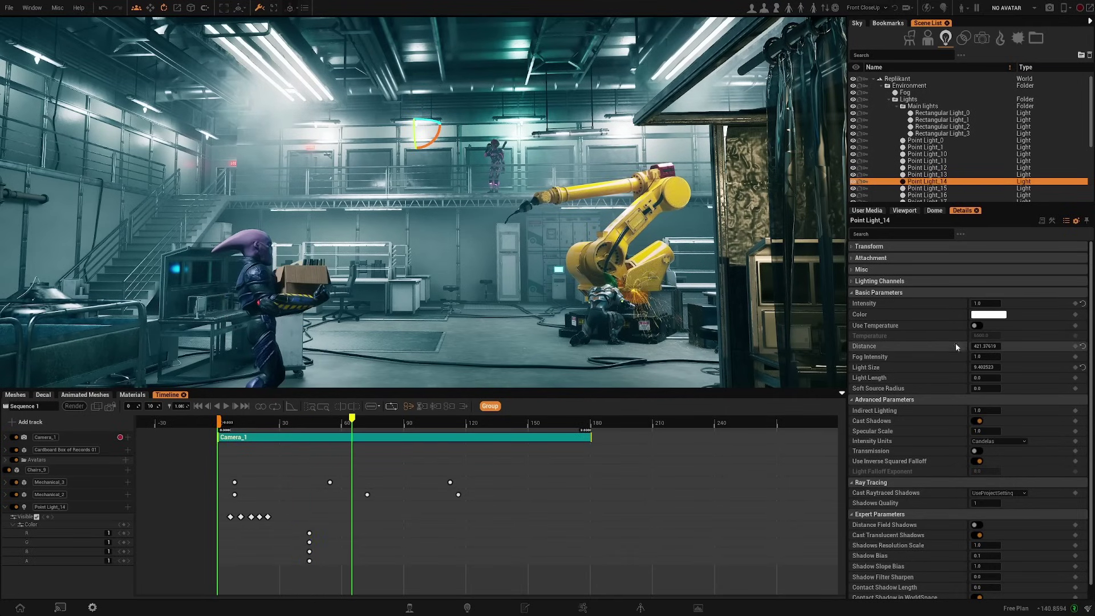
click(989, 314)
click(883, 381)
click(886, 382)
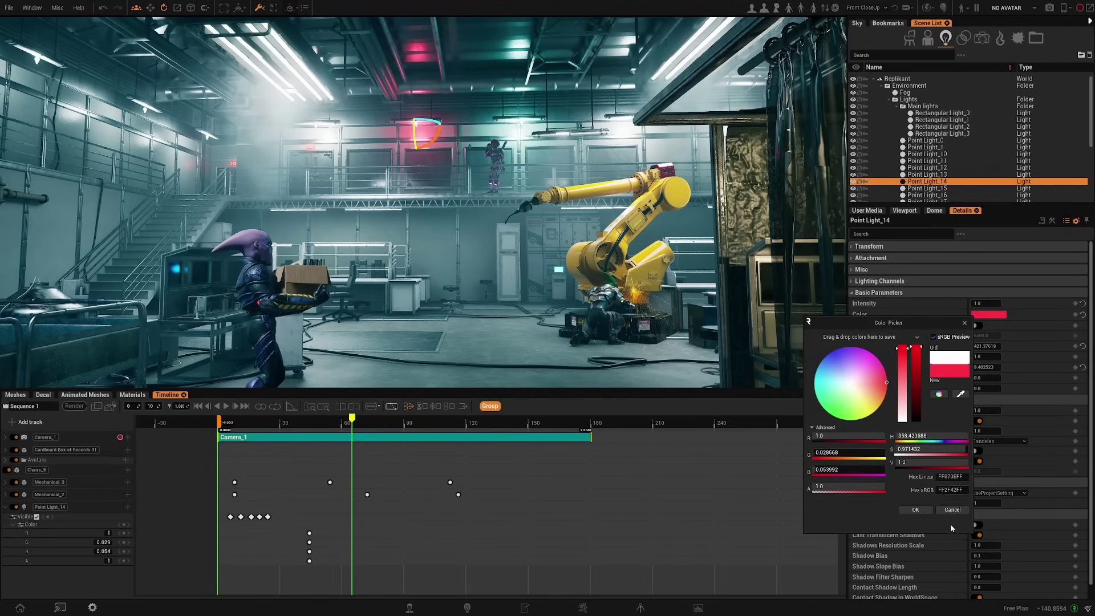
click(914, 510)
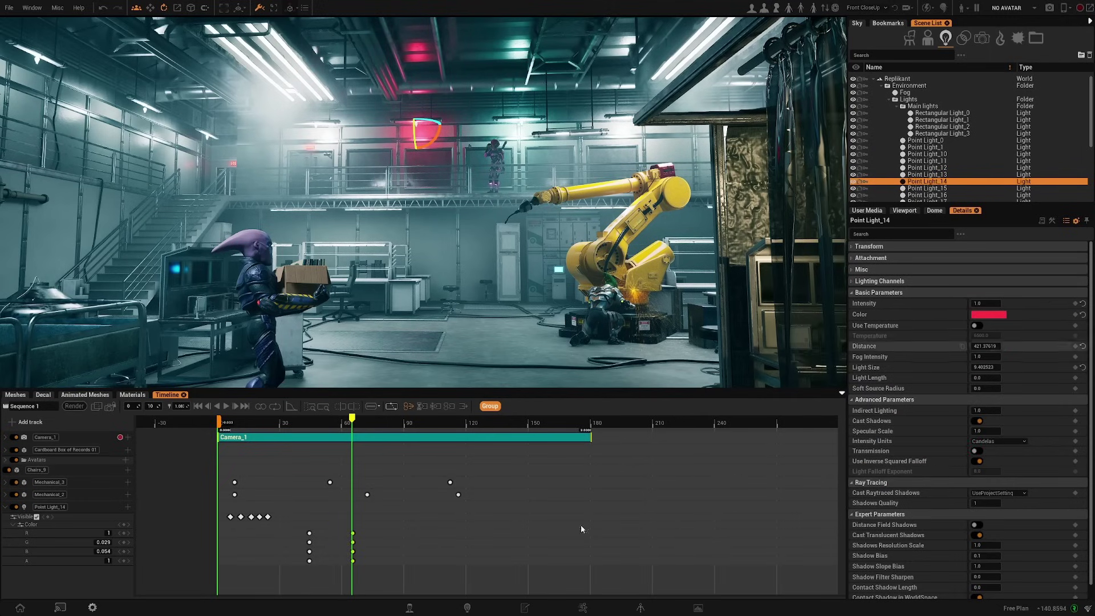
Move Point Light_14's red Color keys to about frame 84, then play and scrub through the white-to-red transition.
drag(352, 561, 392, 560)
drag(350, 428, 296, 422)
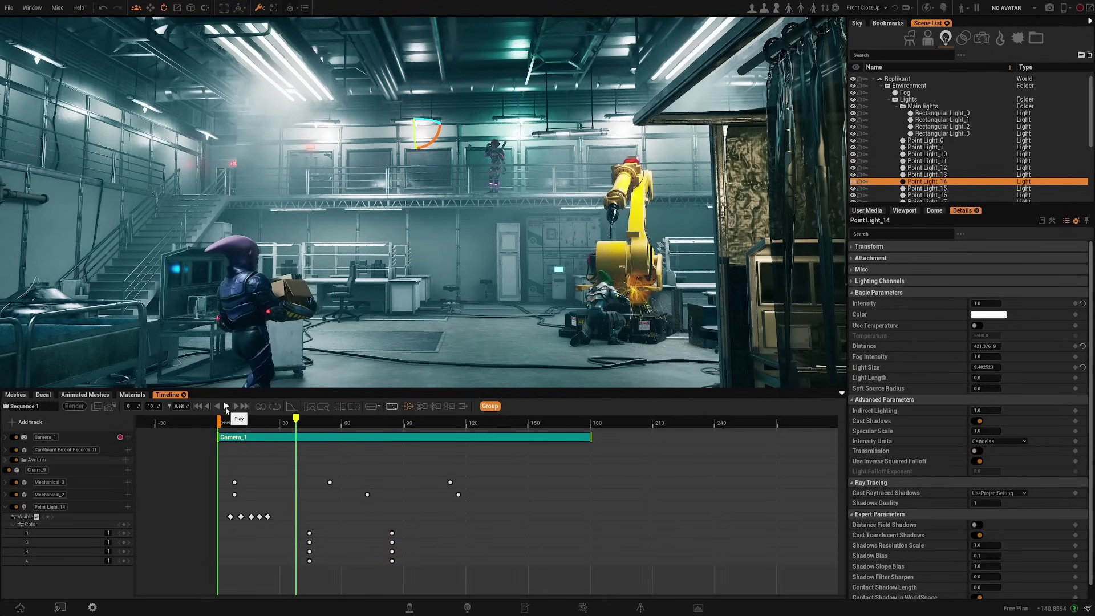
click(226, 406)
drag(338, 426, 313, 393)
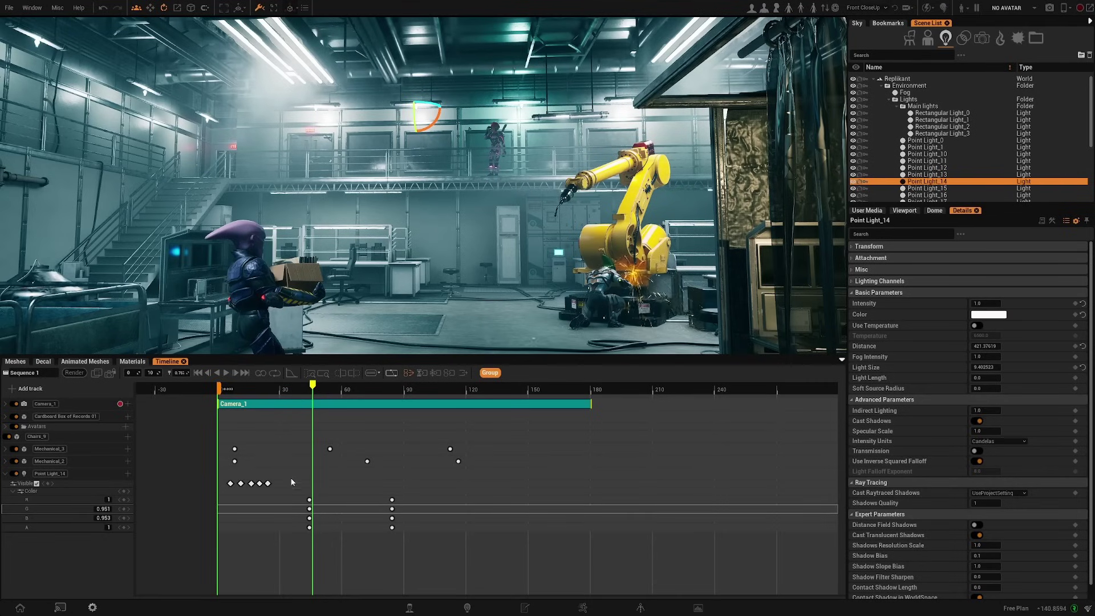
scroll(234, 487, up, 2)
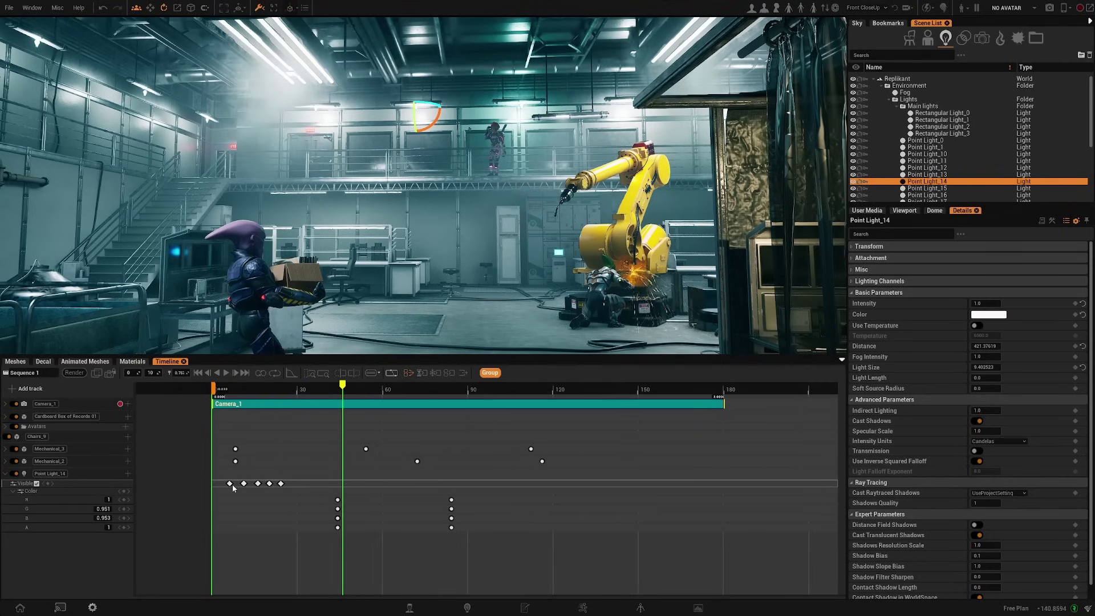
scroll(349, 507, down, 1)
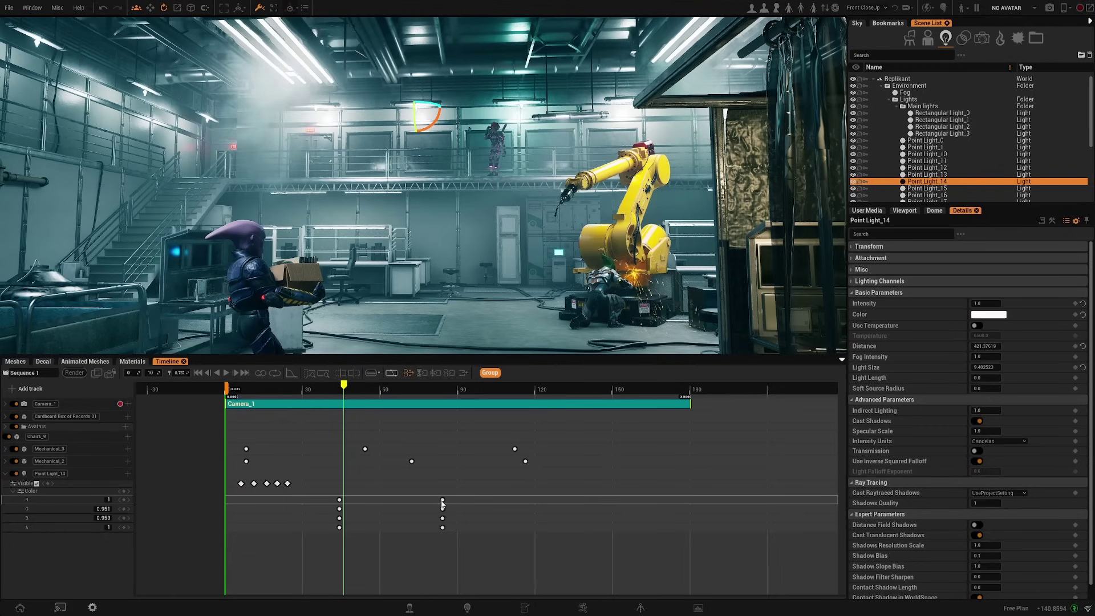
click(354, 389)
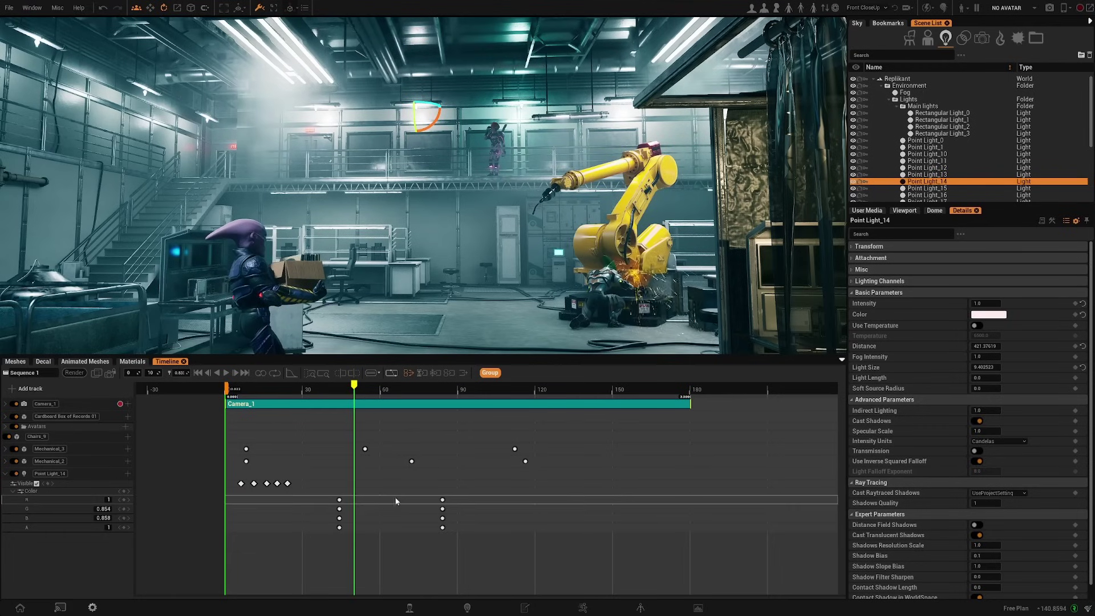
click(375, 389)
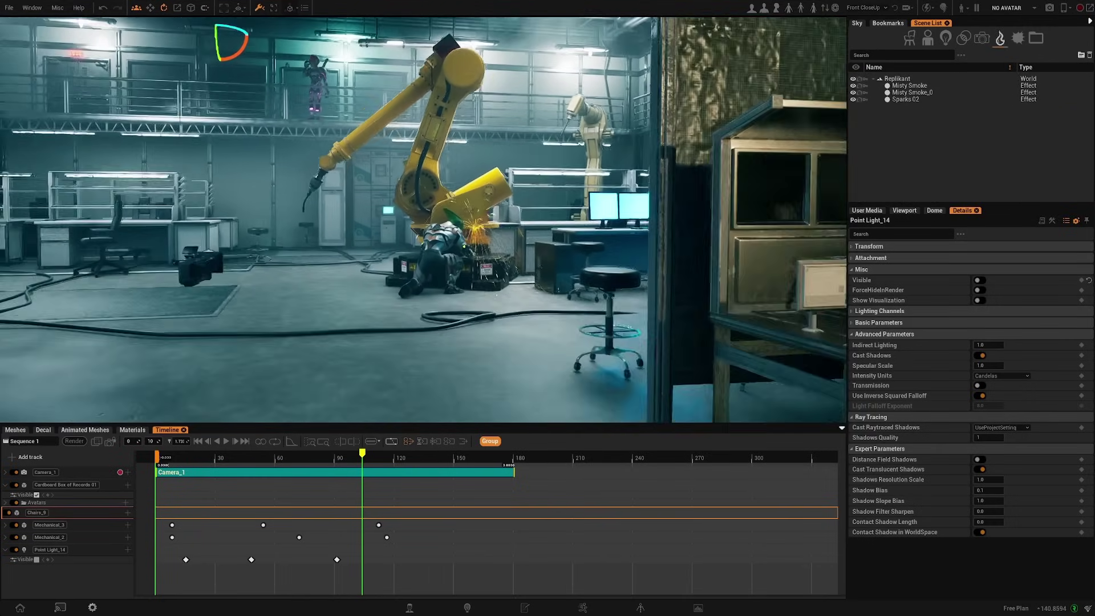
Select the Sparks 02 effect at the robot's base and key its Spawn Rate at frame 0.
scroll(732, 320, up, 5)
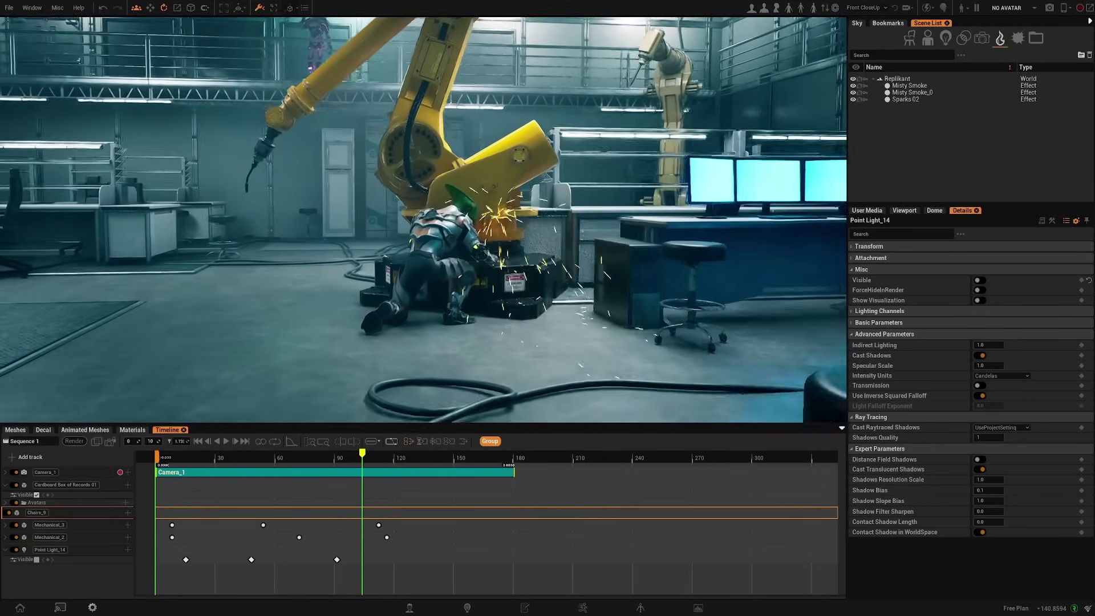
click(905, 99)
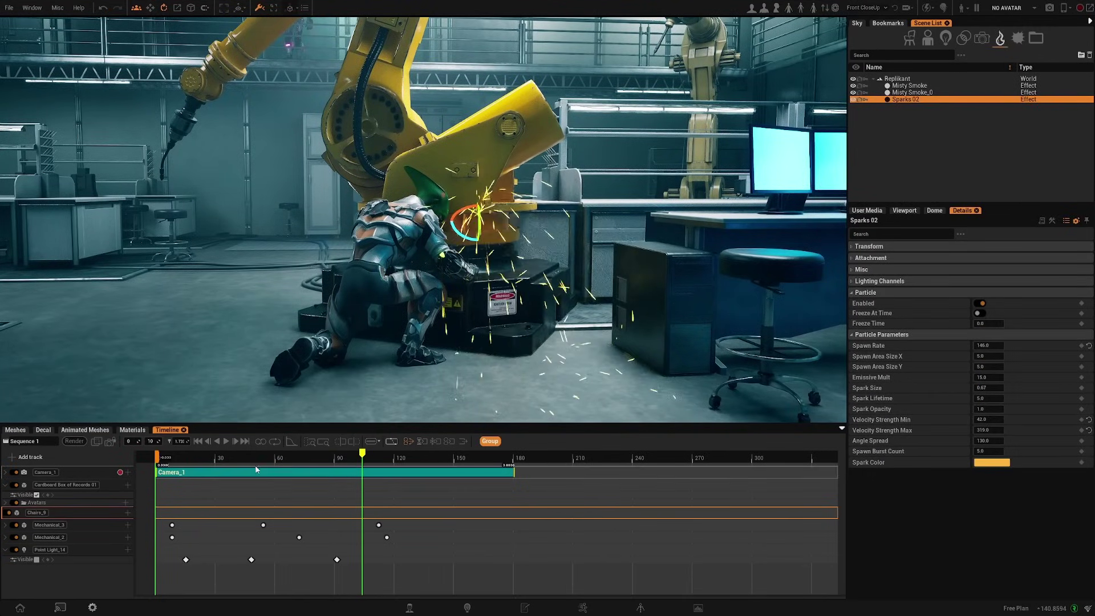
click(198, 440)
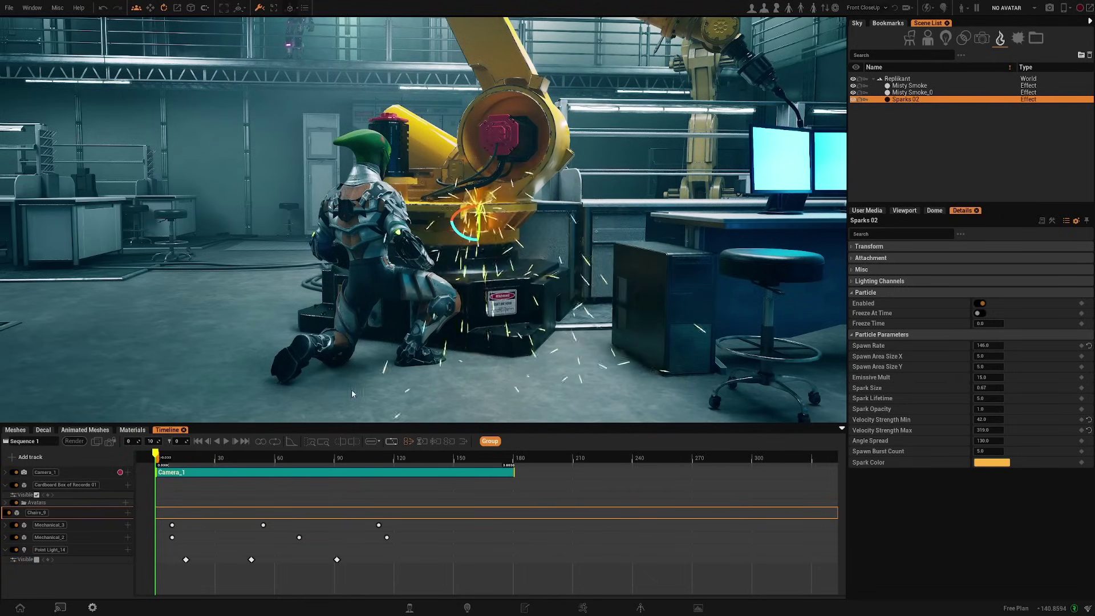
right_drag(410, 339, 501, 334)
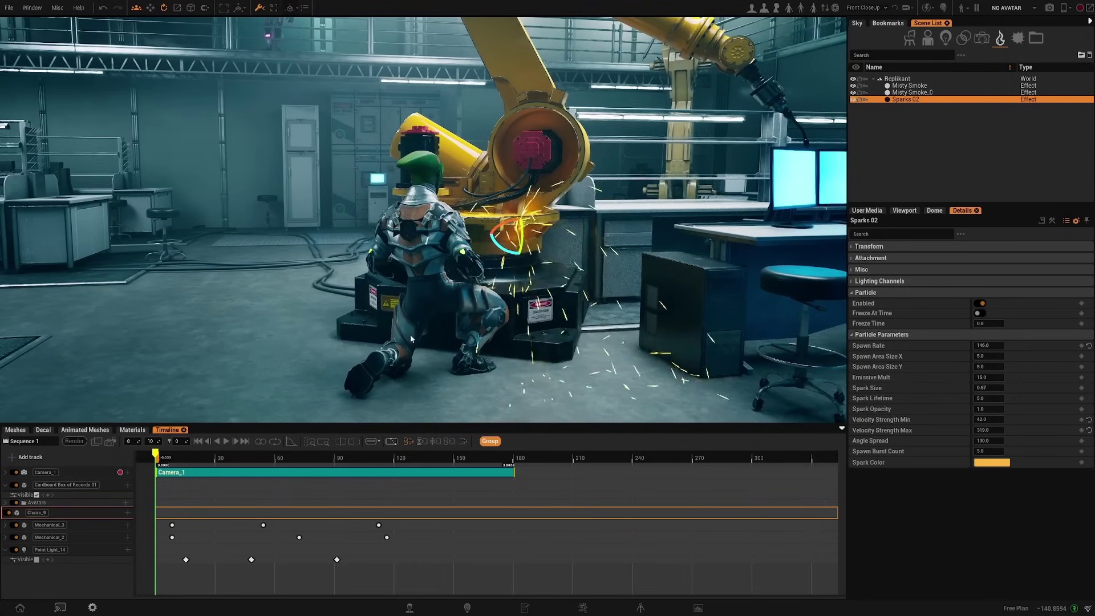
click(1081, 345)
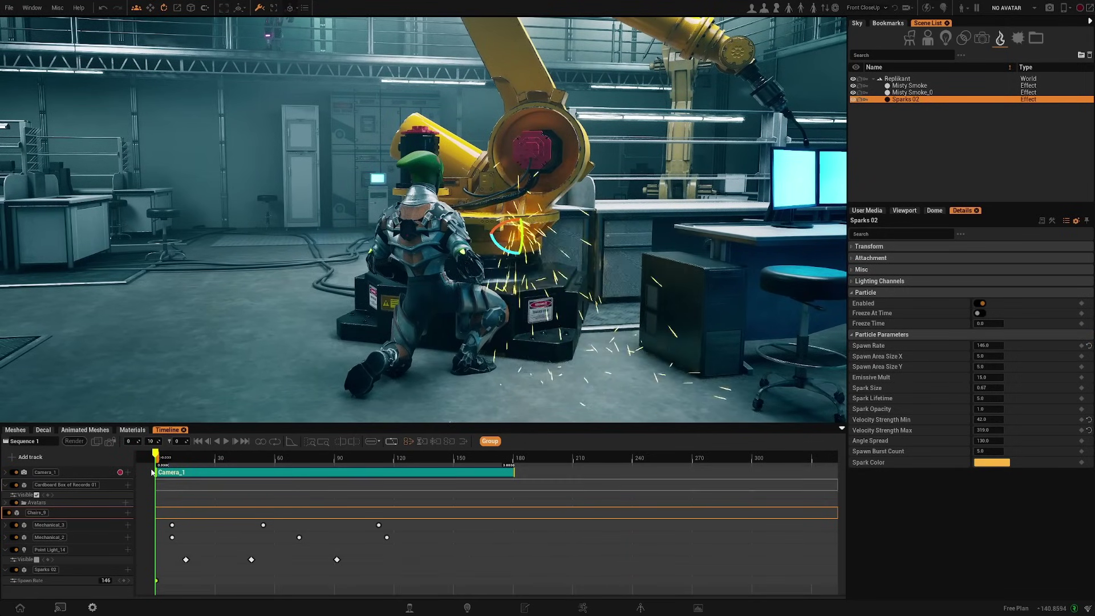
At about frame 70, raise Sparks 02's Spawn Rate to 2497 and key it.
drag(173, 461, 219, 463)
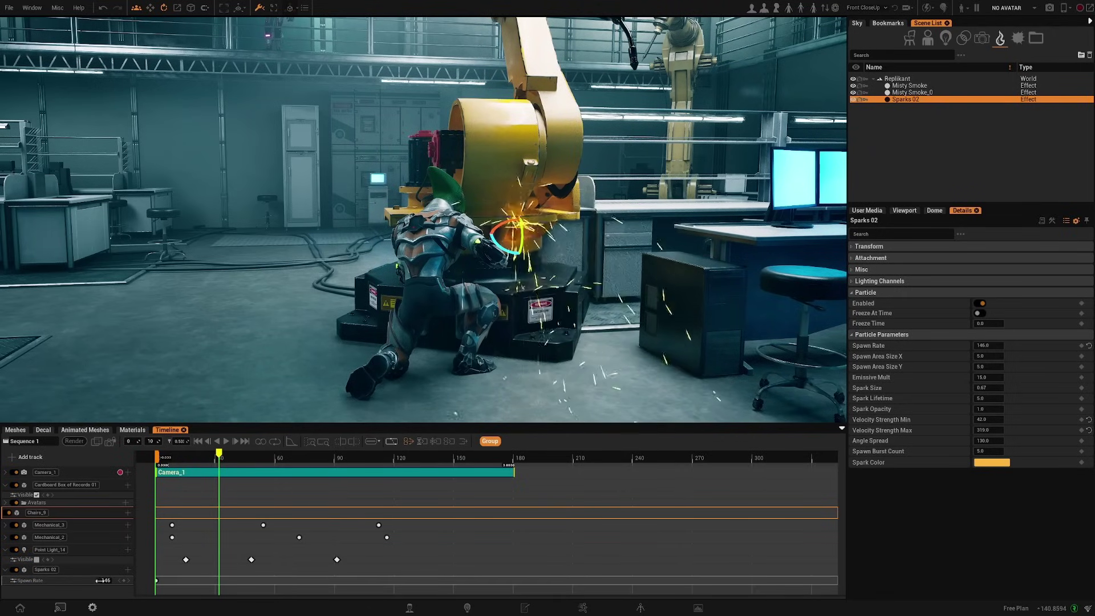
drag(283, 455, 294, 455)
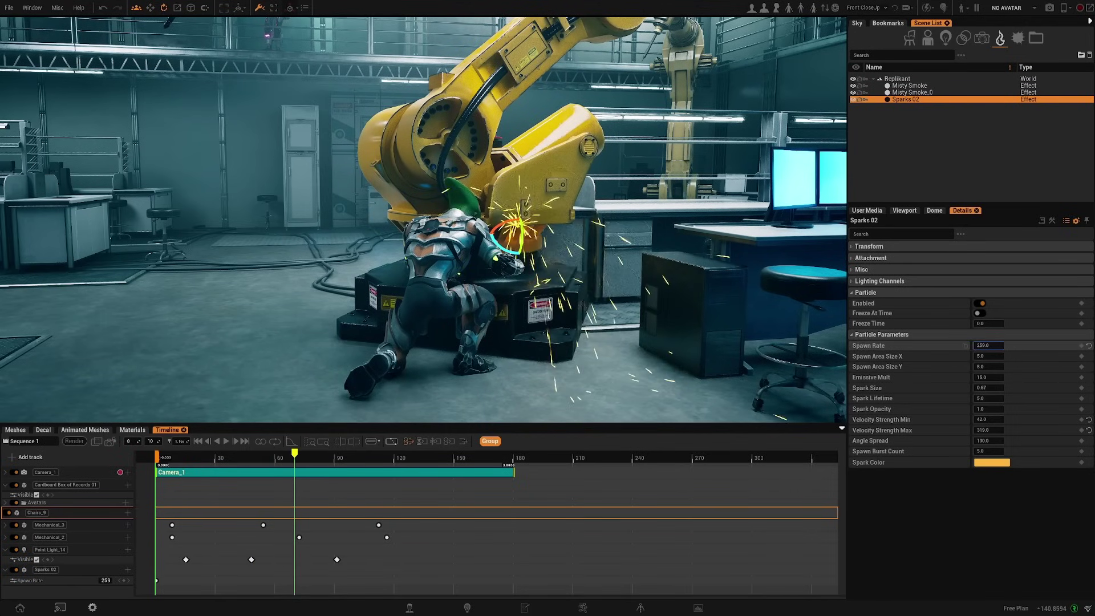
drag(981, 345, 1002, 345)
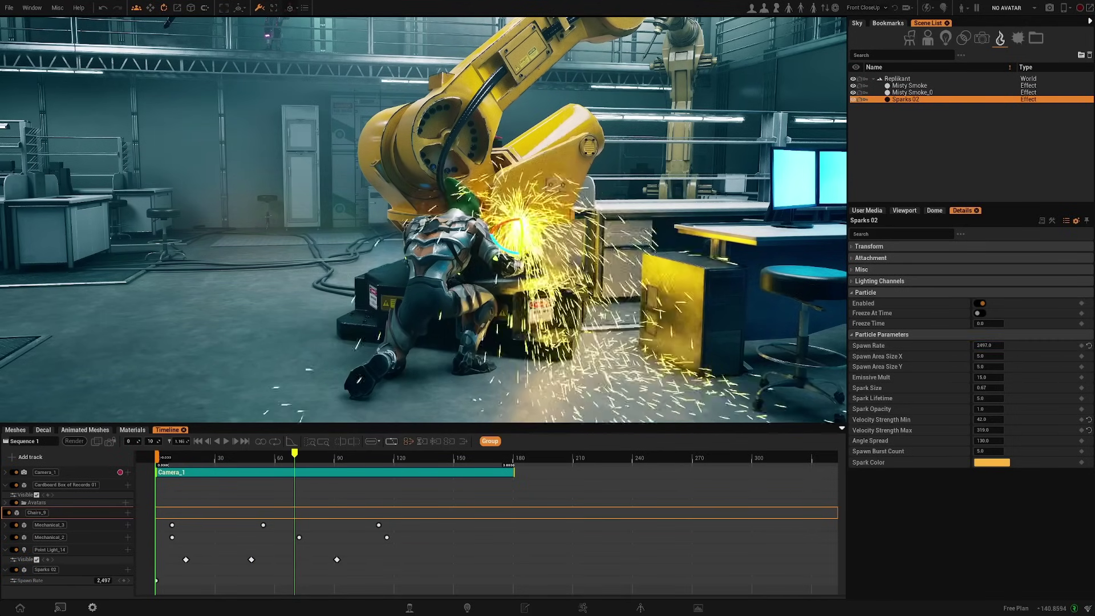
right_drag(708, 317, 741, 319)
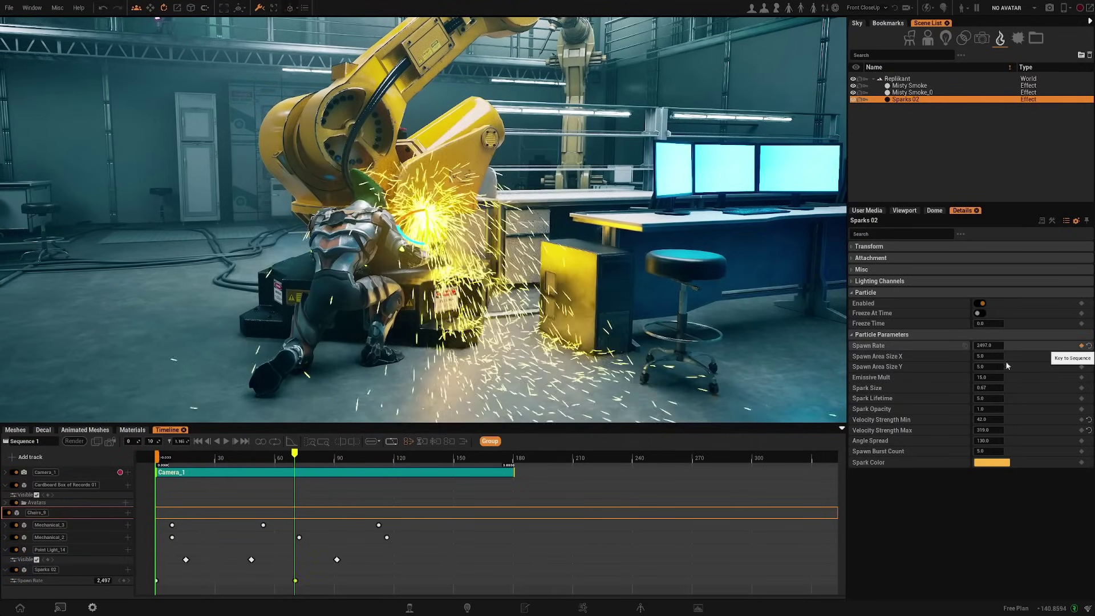
Play back and scrub the sequence from near its start to review the growing sparks.
drag(295, 455, 171, 467)
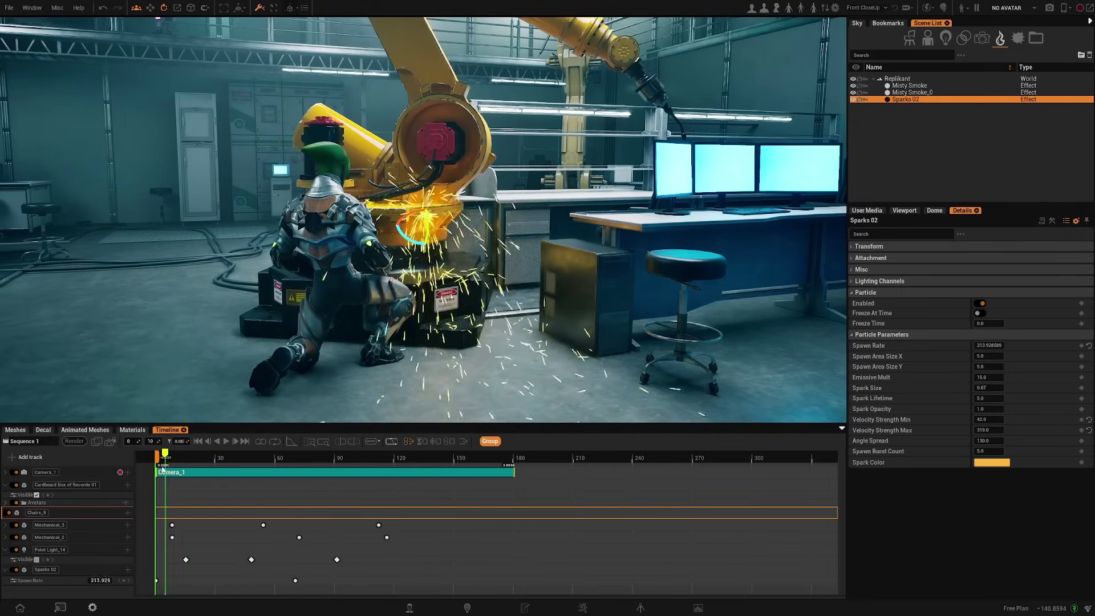
click(226, 444)
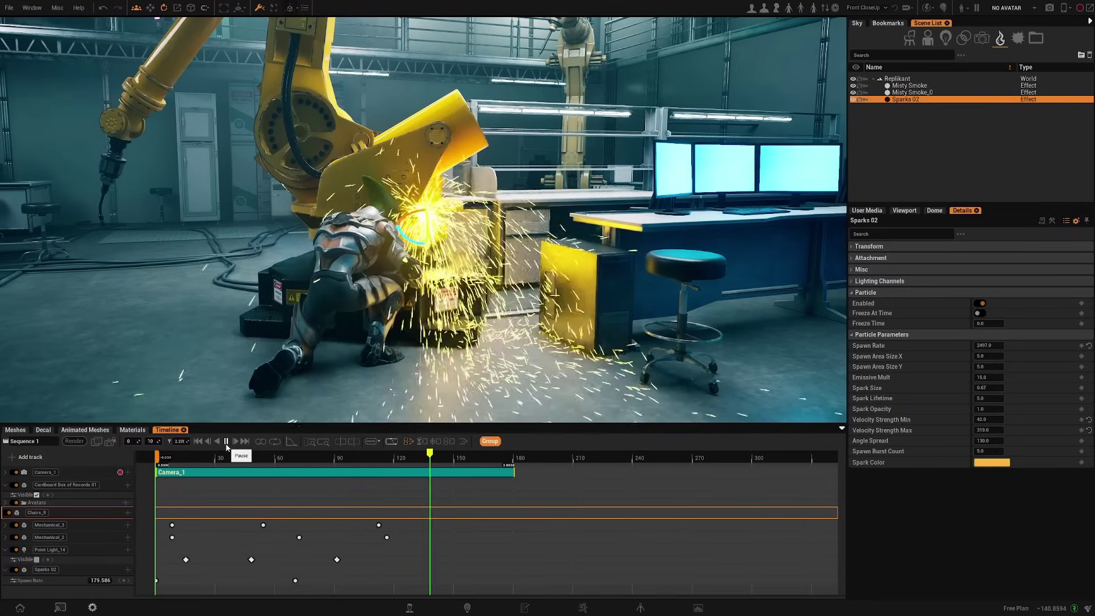
drag(286, 456, 209, 467)
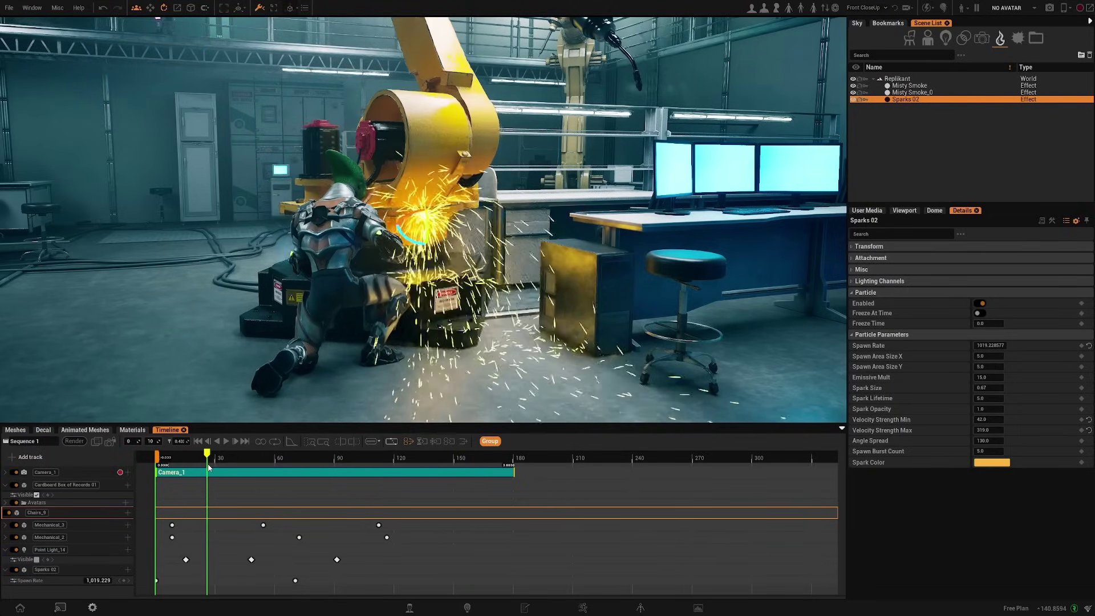
Set both Spawn Rate keys of Sparks 02 to constant interpolation in the Curve Editor, with the timeline area enlarged.
drag(285, 423, 287, 388)
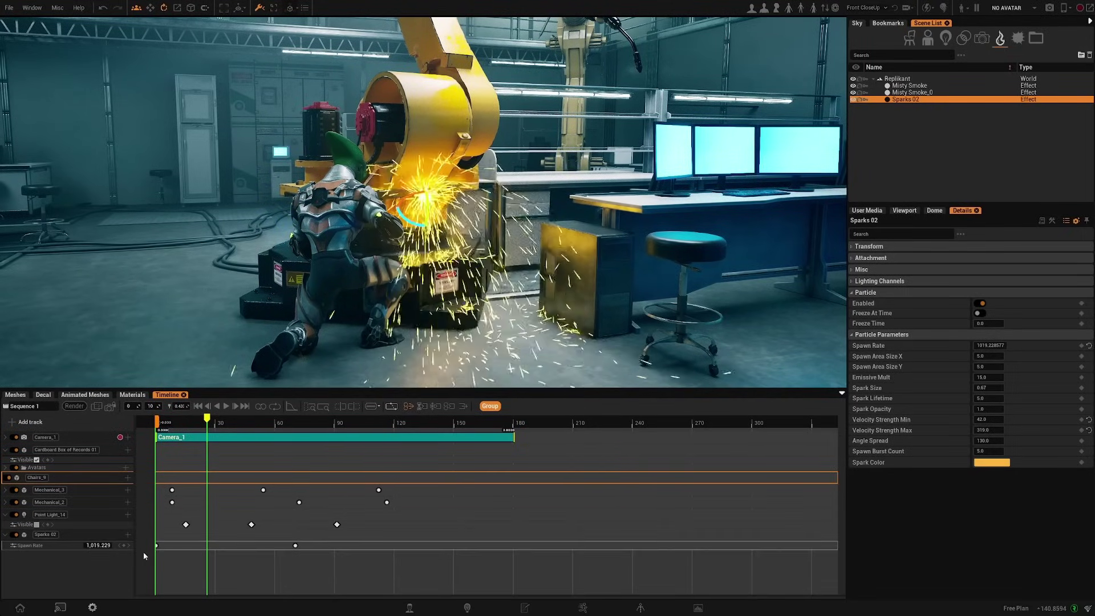
click(74, 535)
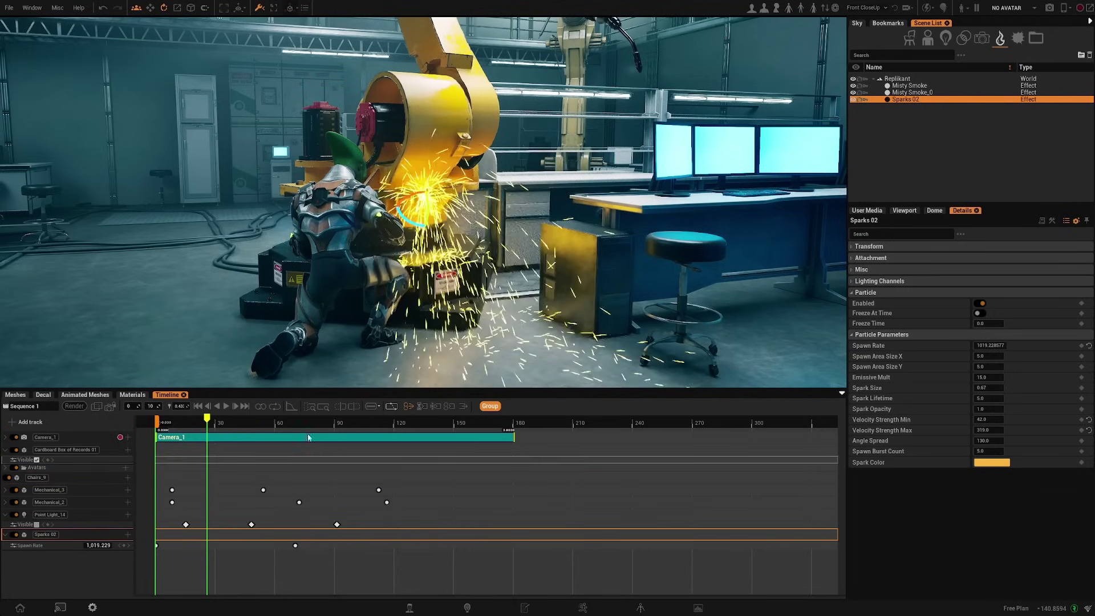
click(290, 406)
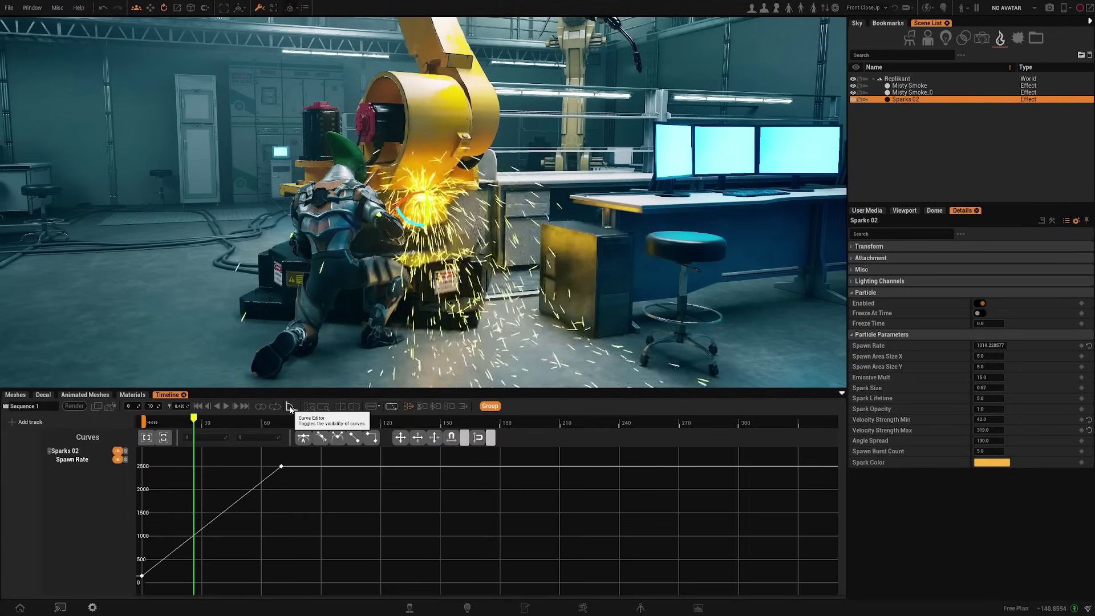
scroll(283, 526, down, 3)
right_drag(297, 541, 370, 536)
drag(247, 461, 308, 575)
click(276, 561)
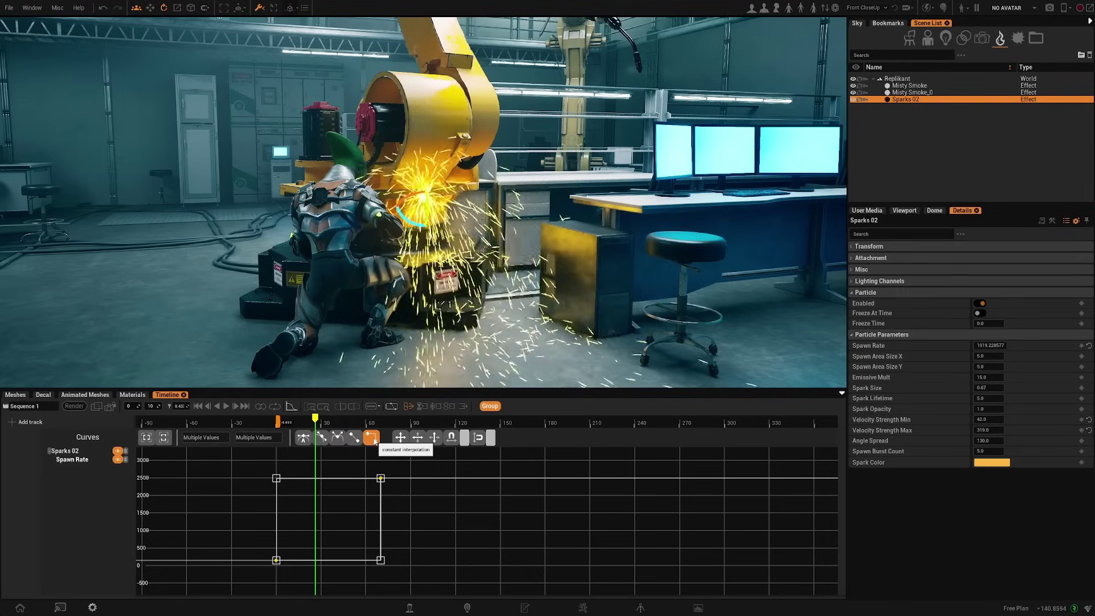
click(434, 535)
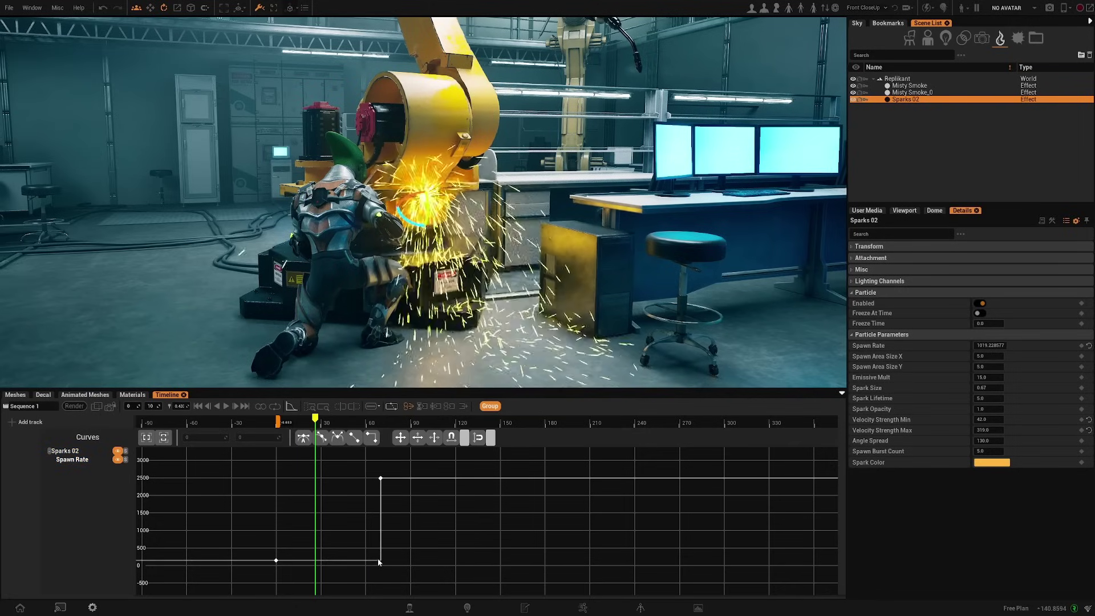
Close the curve view and play the sequence from near its start to review the sudden burst of sparks.
click(291, 407)
drag(315, 423, 287, 428)
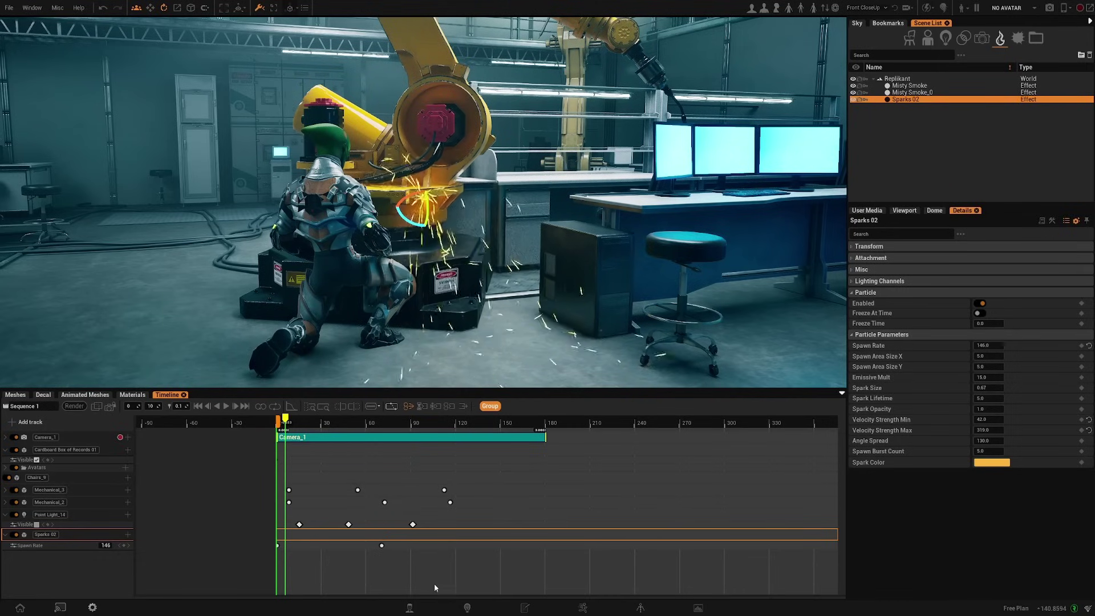
click(382, 545)
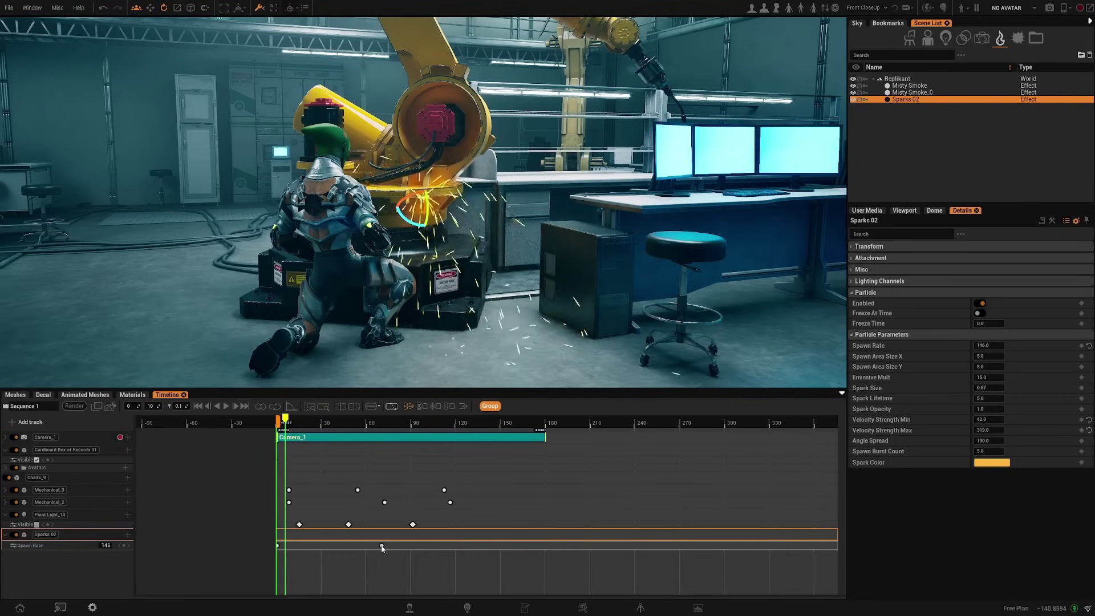
scroll(321, 486, up, 2)
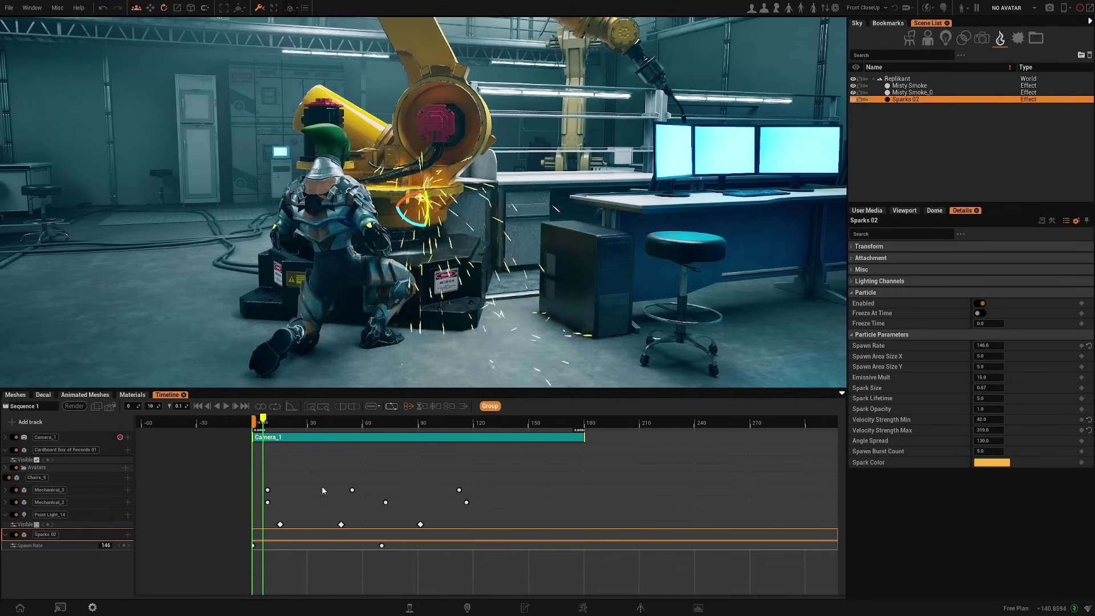
click(225, 406)
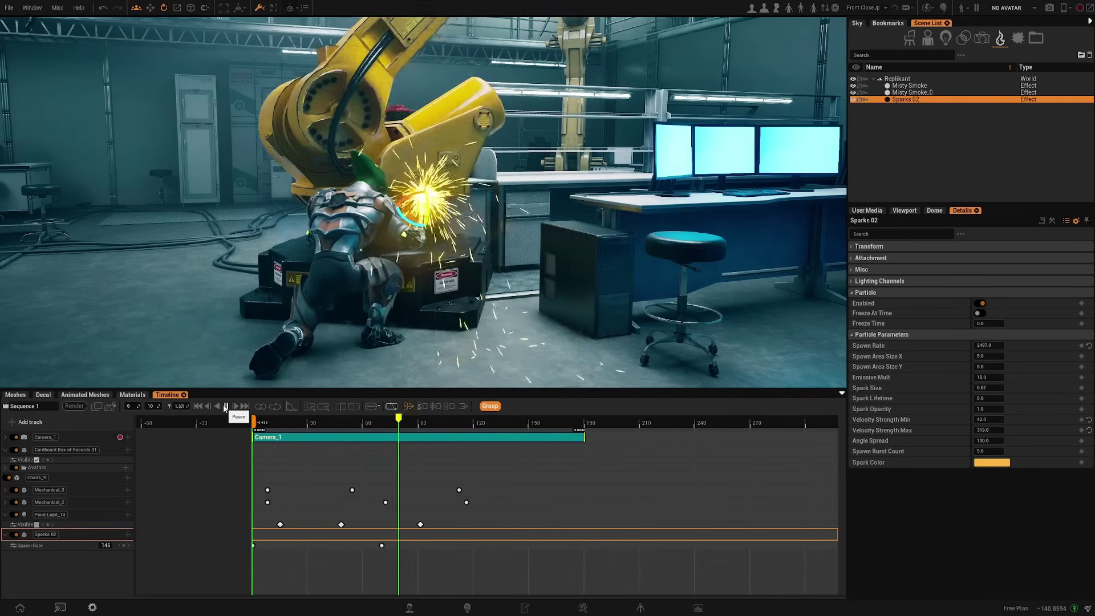
click(225, 405)
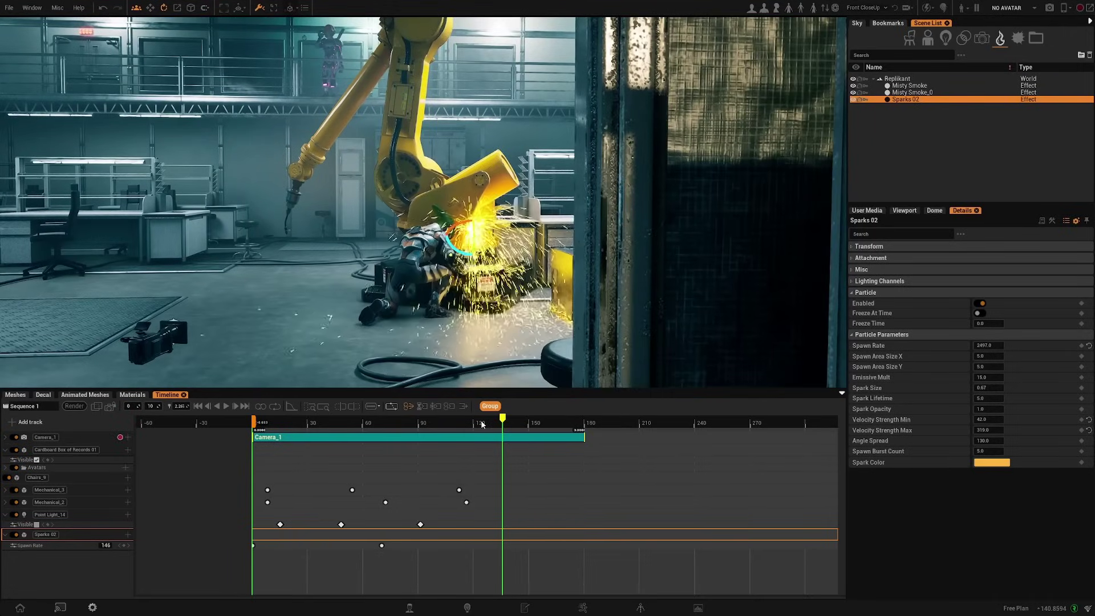
Expand Camera_1's position and rotation keys and scrub through the first part of the camera move.
drag(481, 422, 354, 427)
click(349, 422)
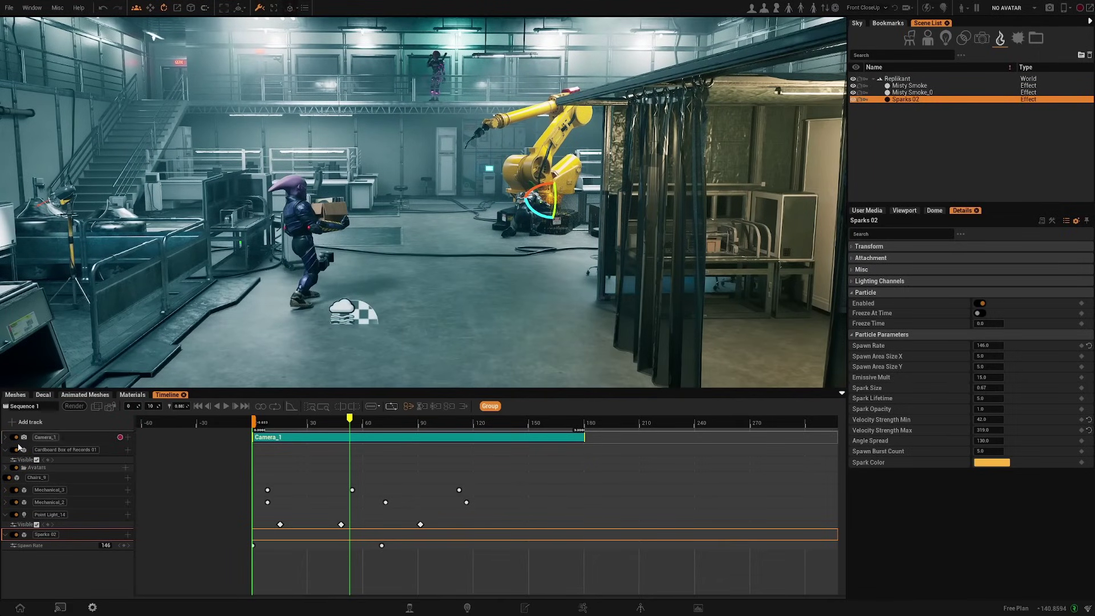
click(5, 437)
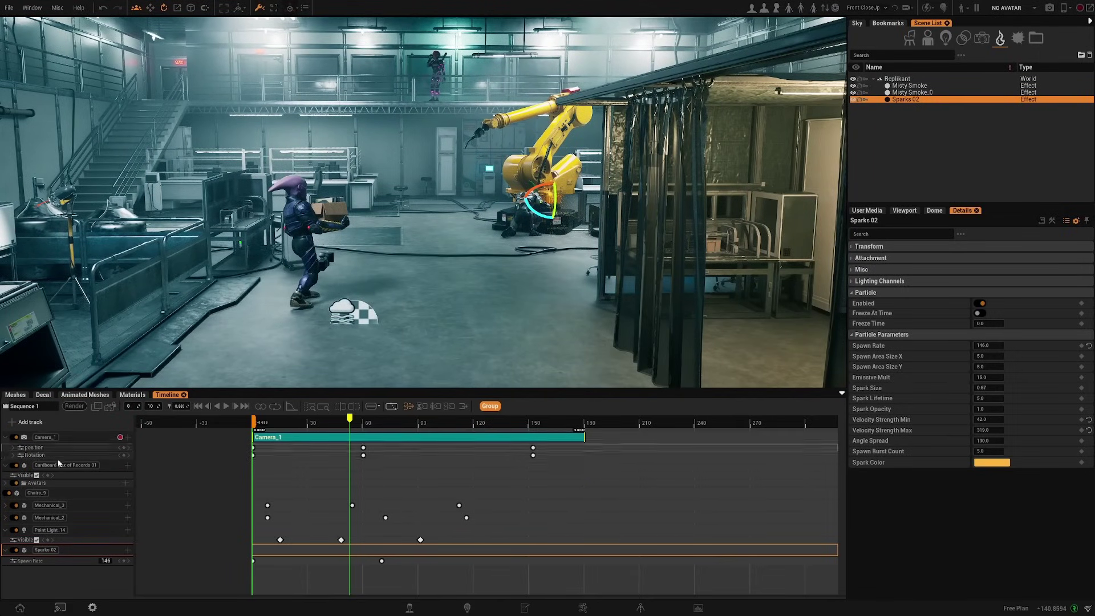
drag(316, 423, 270, 422)
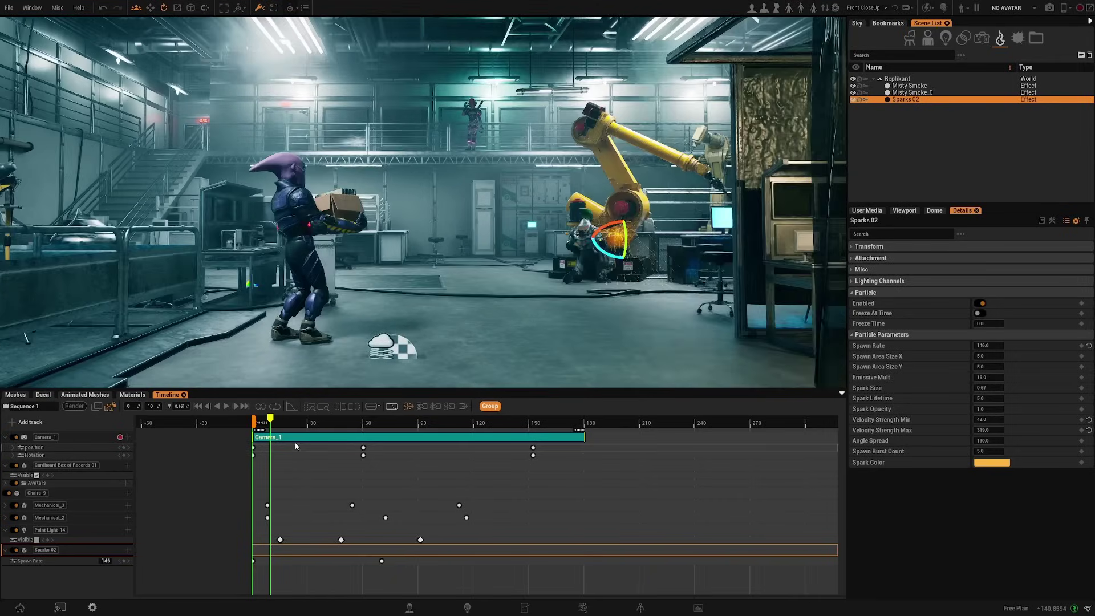
drag(271, 423, 345, 426)
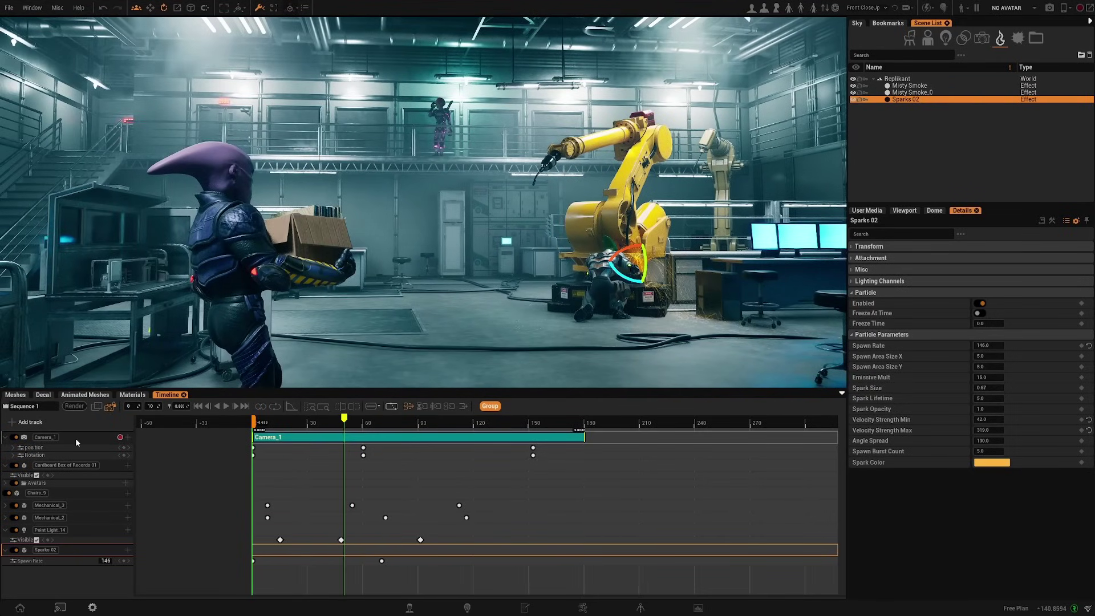
Smooth all of Camera_1's position and rotation curves with cubic interpolation and automatic tangents.
click(76, 438)
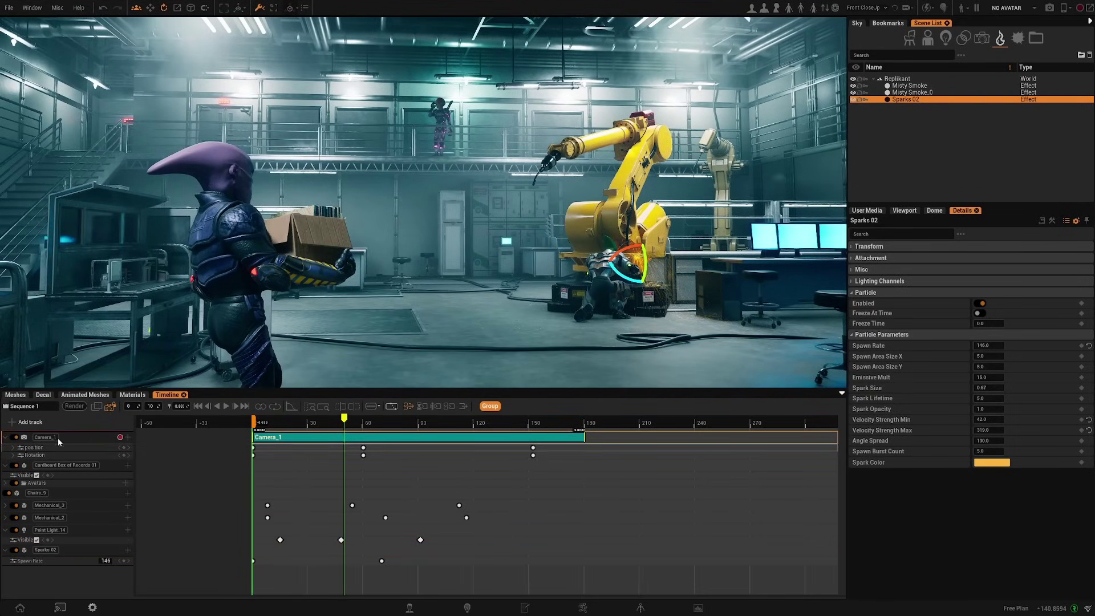
click(290, 406)
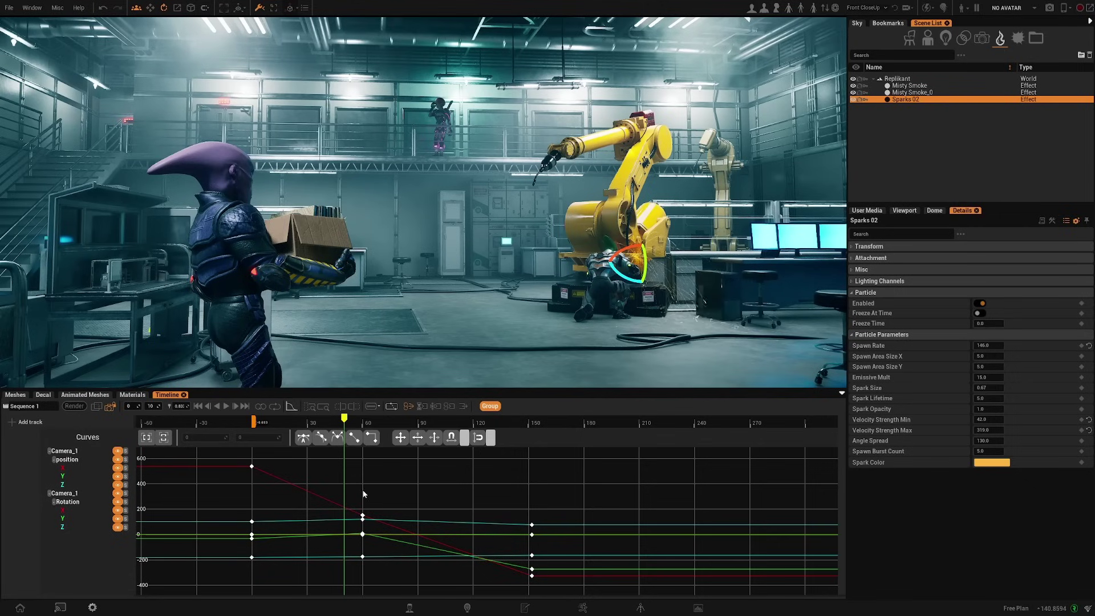
scroll(398, 489, down, 1)
mouse_move(386, 488)
right_down()
mouse_move(413, 460)
mouse_move(378, 486)
right_up()
drag(276, 456, 544, 577)
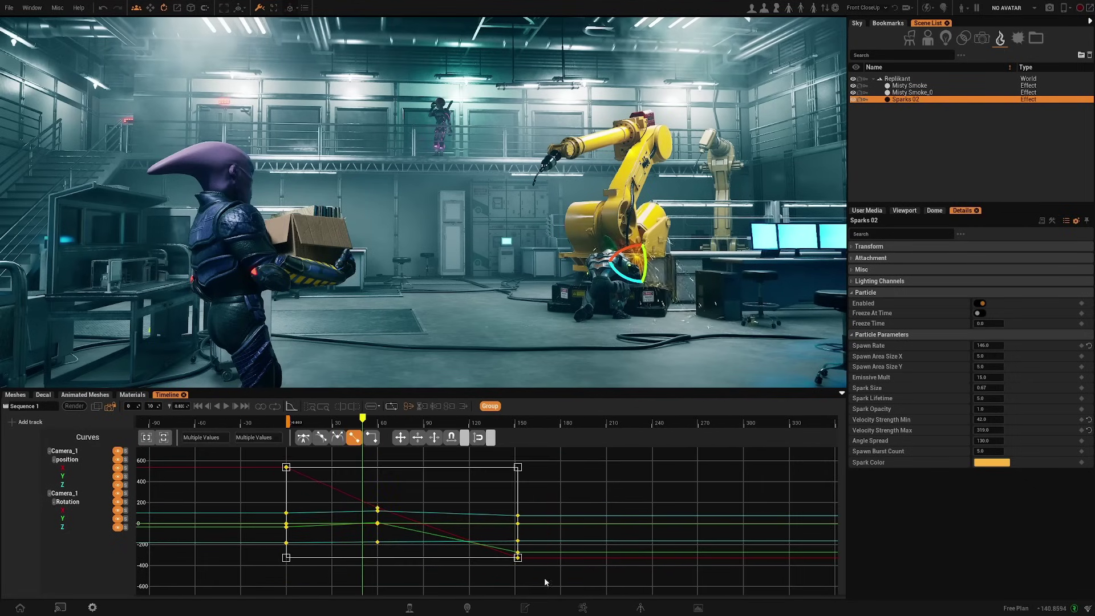
click(301, 439)
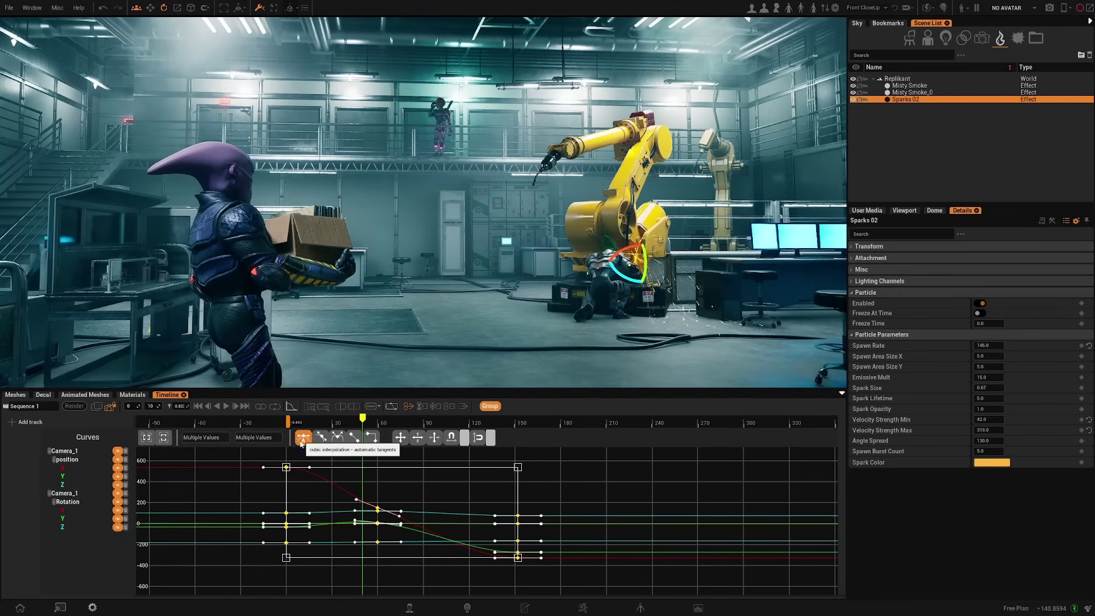
click(246, 505)
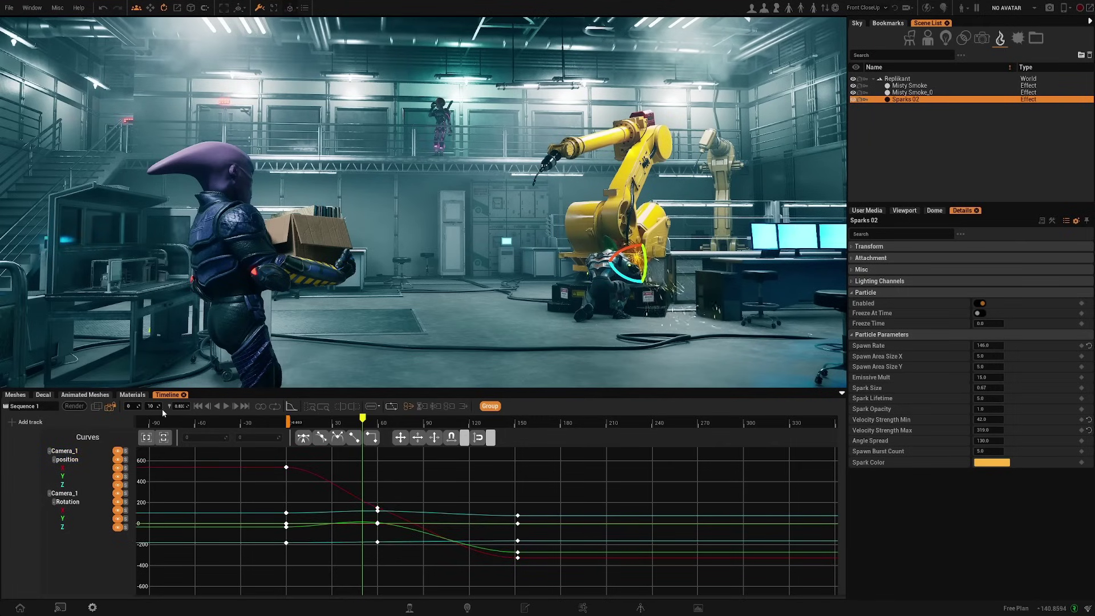
click(291, 405)
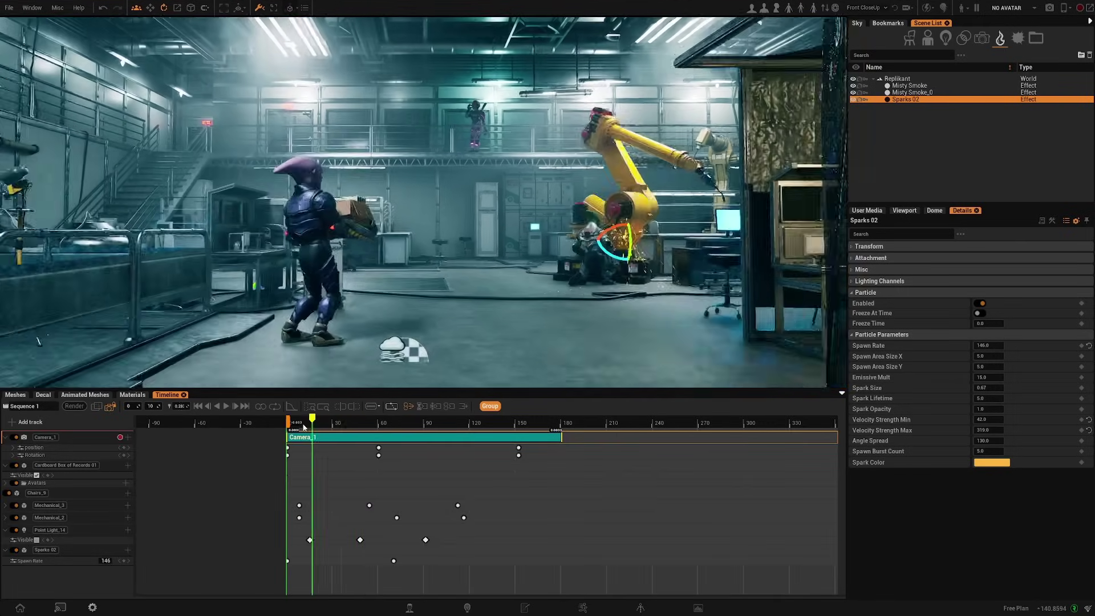
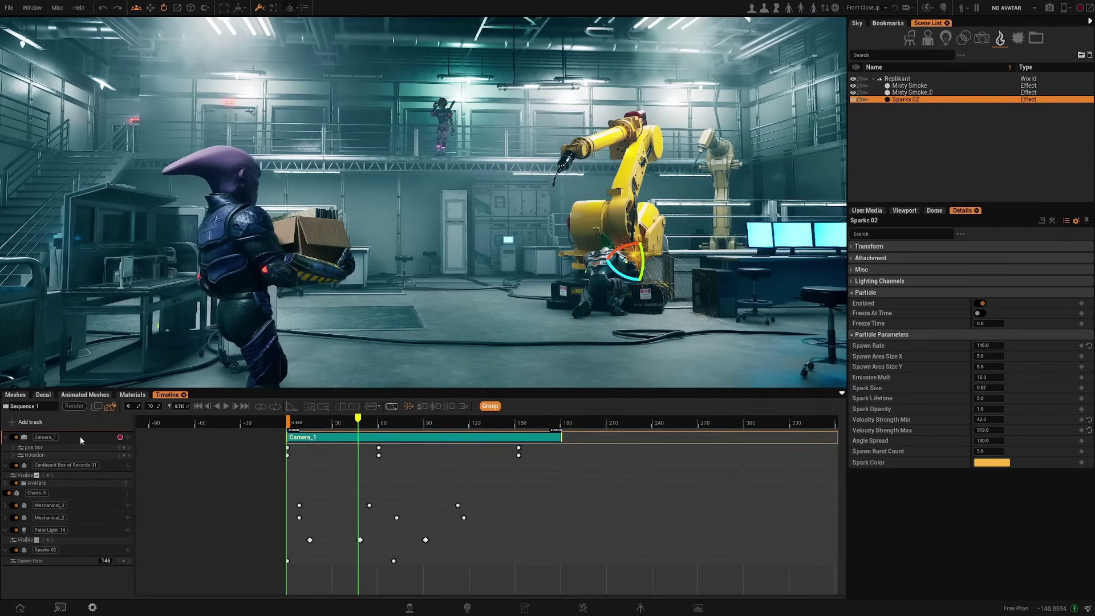
Reapply cubic interpolation with automatic tangents to every Camera_1 position and rotation key, then return to the tracks.
click(290, 407)
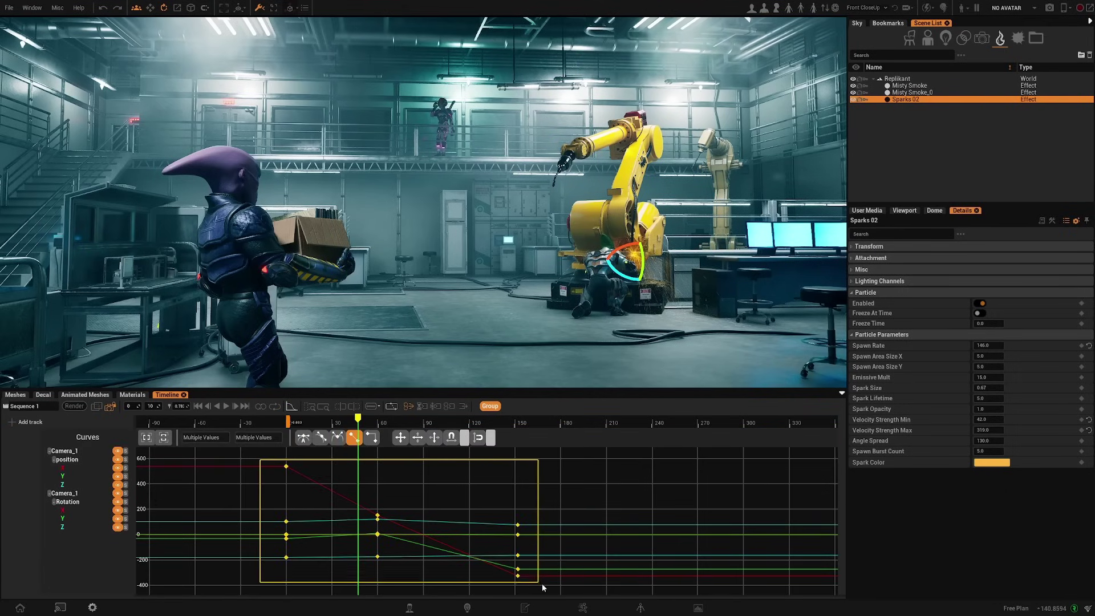
drag(542, 585, 542, 585)
click(303, 438)
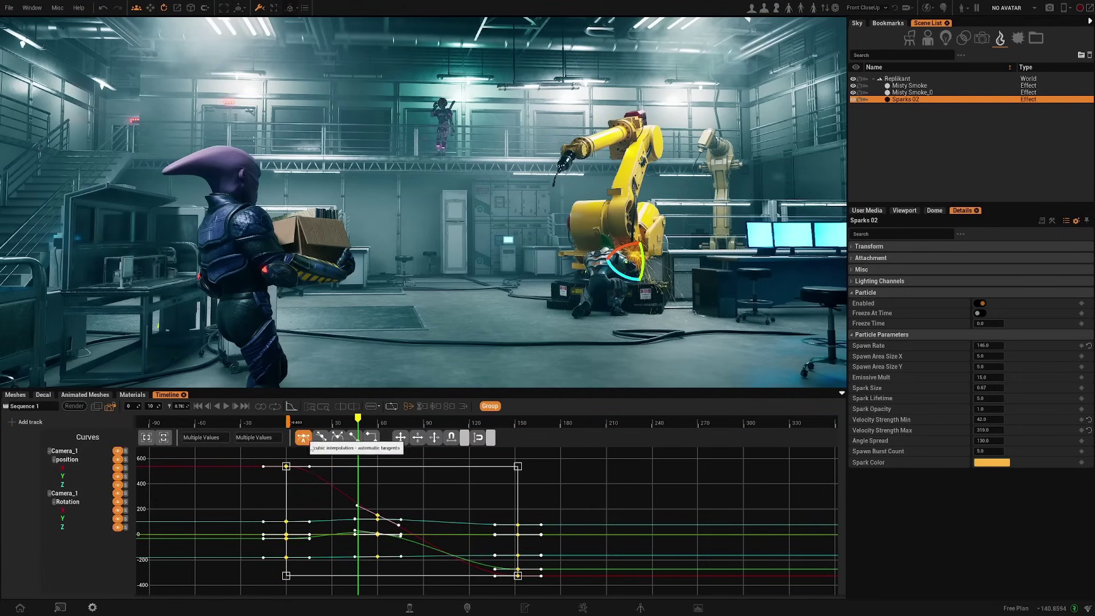
click(291, 407)
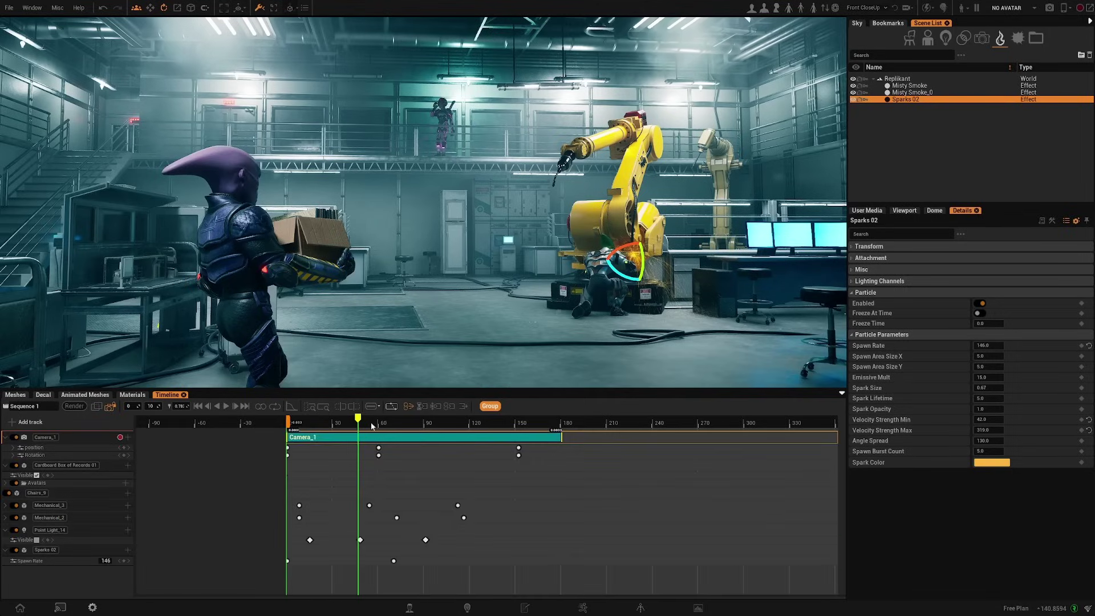
Scrub and play back the sequence from near its start to review the smoothed Camera_1 movement.
mouse_move(371, 425)
mouse_down()
mouse_move(289, 425)
mouse_move(415, 430)
mouse_move(358, 430)
mouse_up()
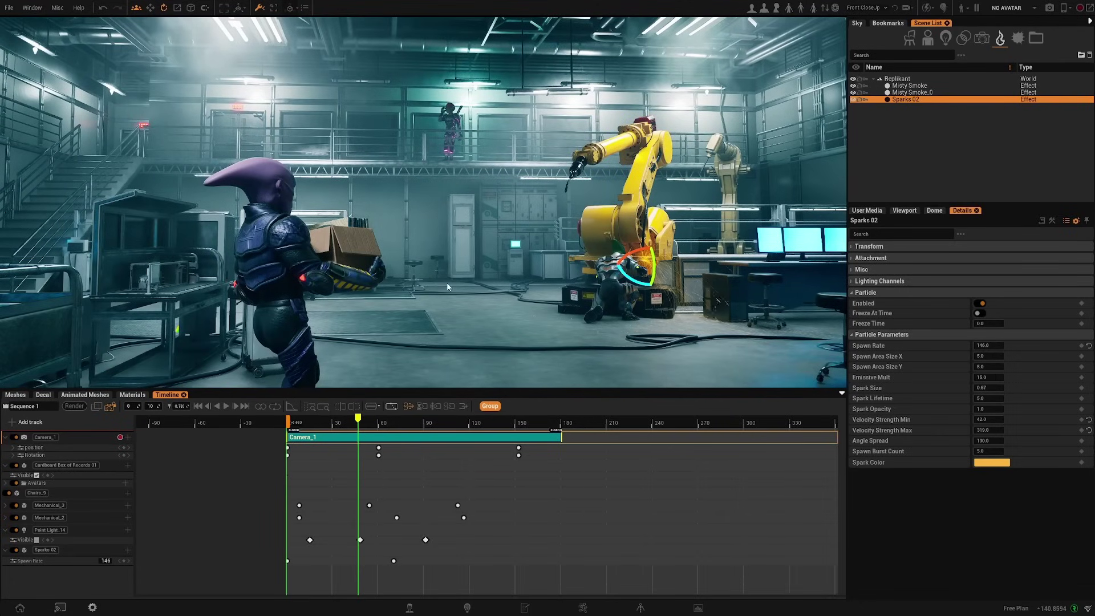
drag(512, 446, 530, 459)
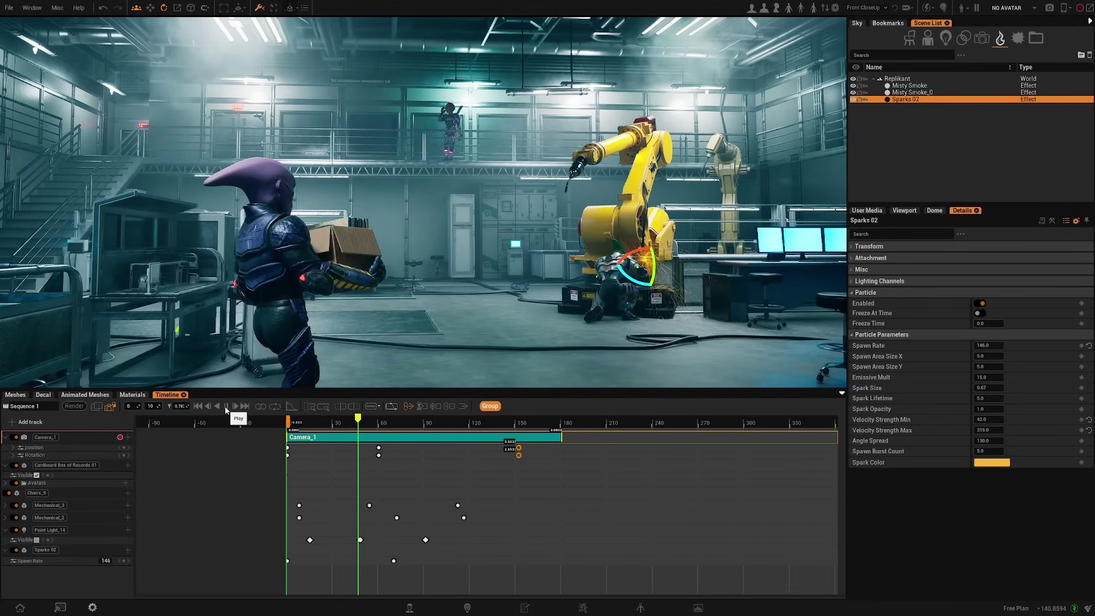
click(226, 407)
click(226, 407)
click(298, 426)
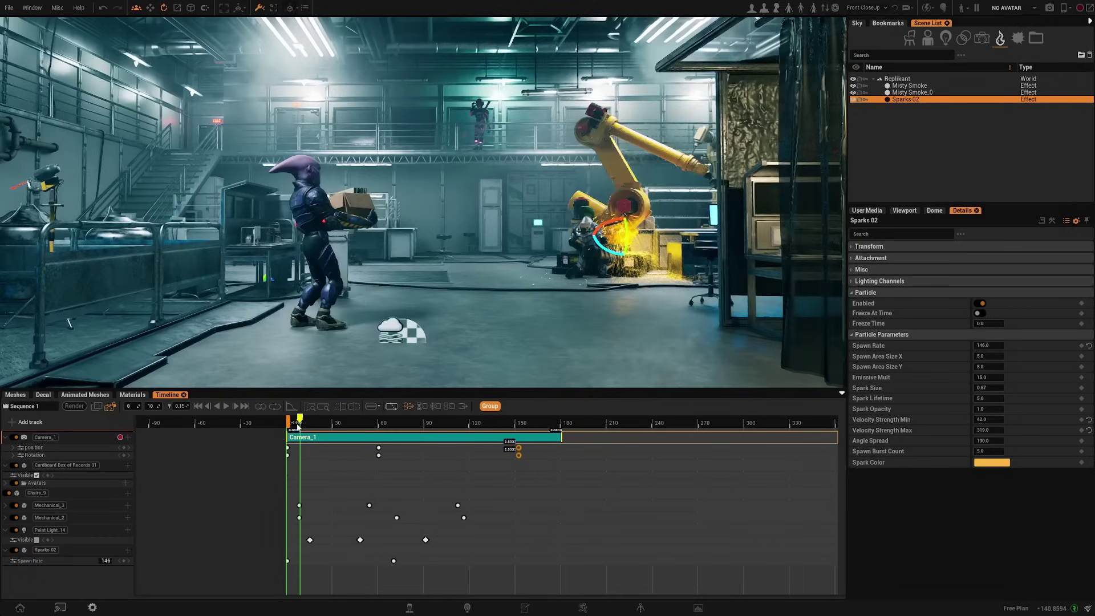
click(226, 406)
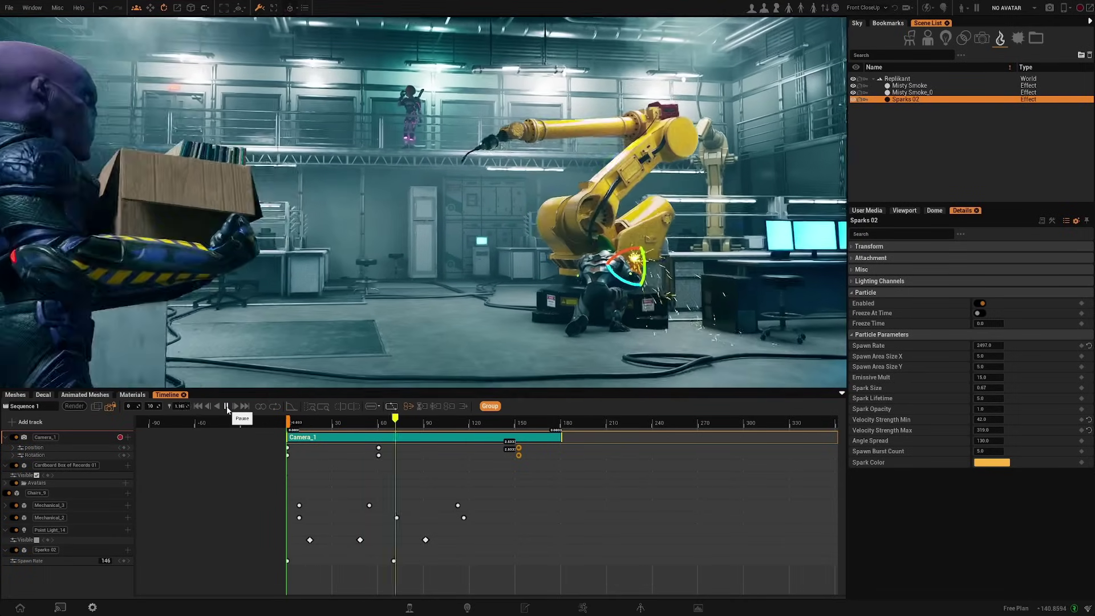
click(226, 406)
Move Camera_1's middle keys to about frame 114 and its last keys to about frame 244, then play back the slower move.
drag(362, 446, 659, 454)
drag(369, 423, 288, 420)
click(226, 406)
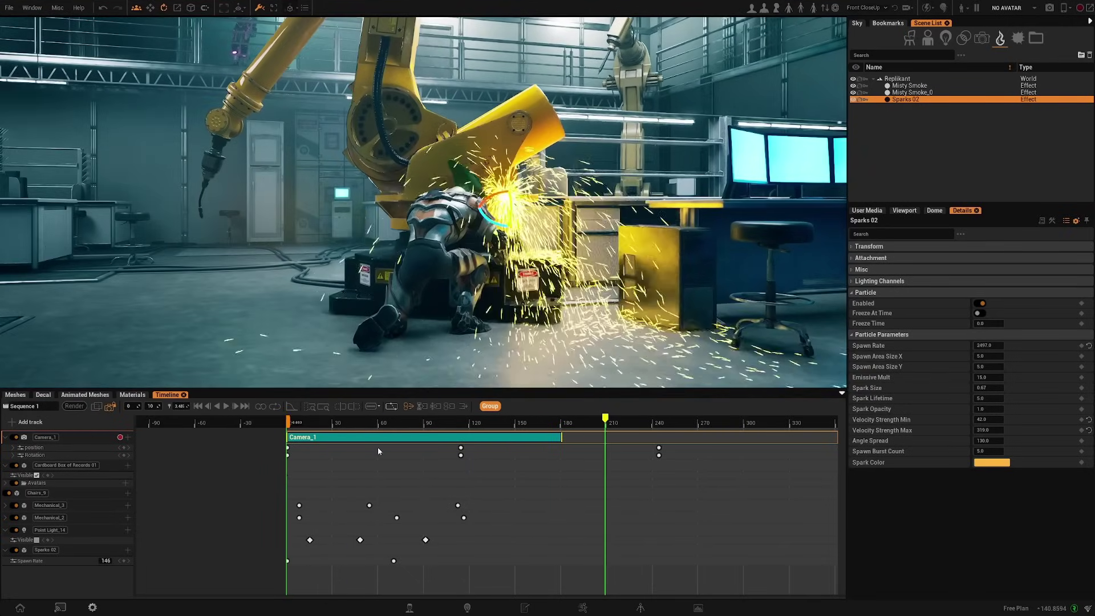
mouse_move(474, 425)
mouse_down()
mouse_move(391, 424)
mouse_move(462, 423)
mouse_up()
click(225, 406)
click(226, 406)
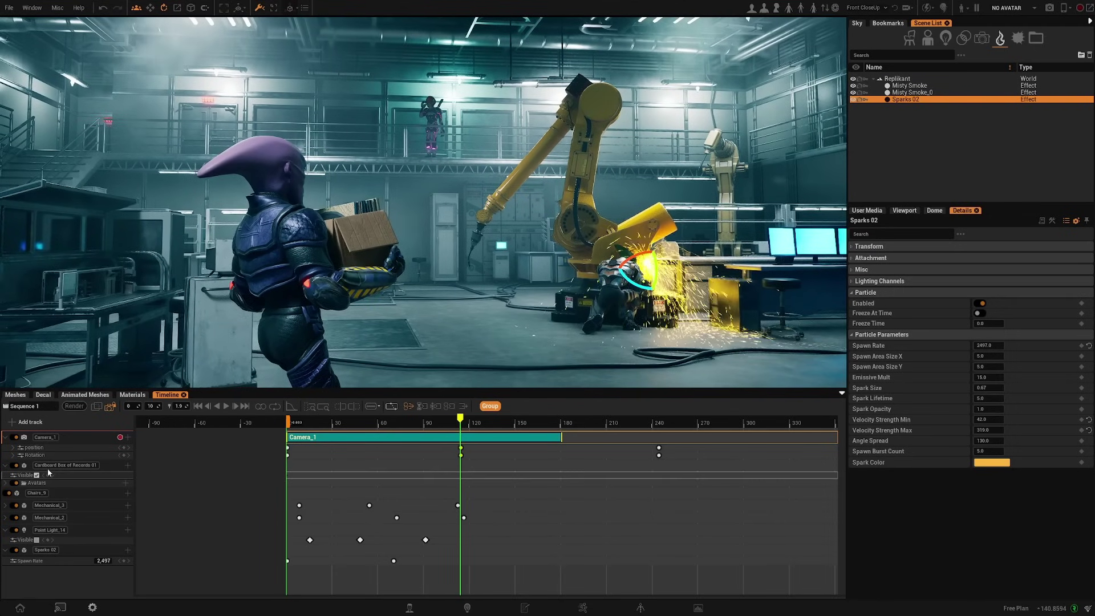
click(291, 406)
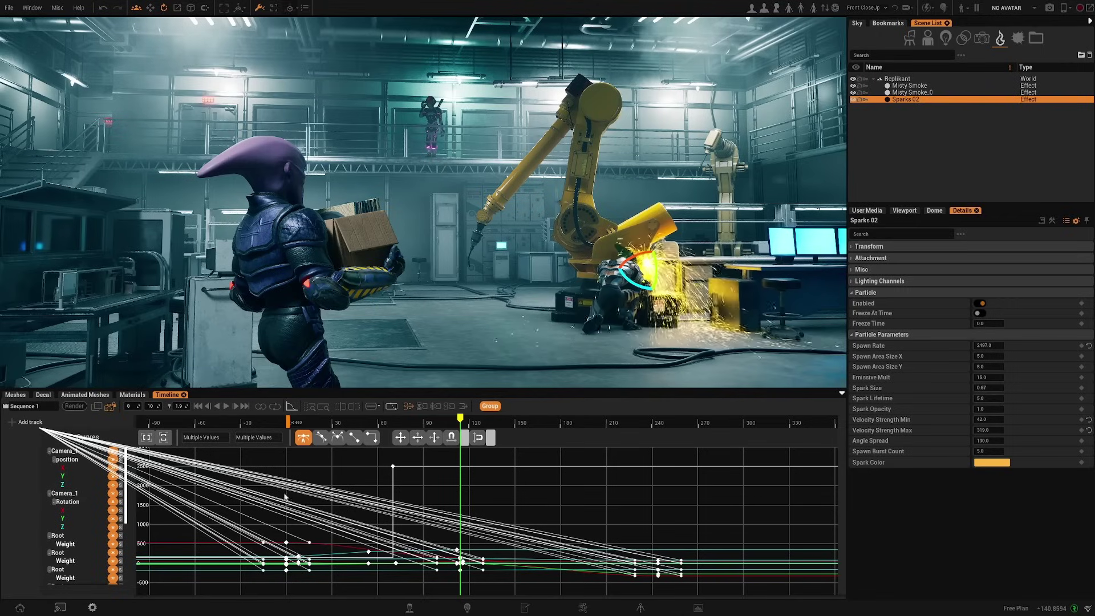
click(491, 535)
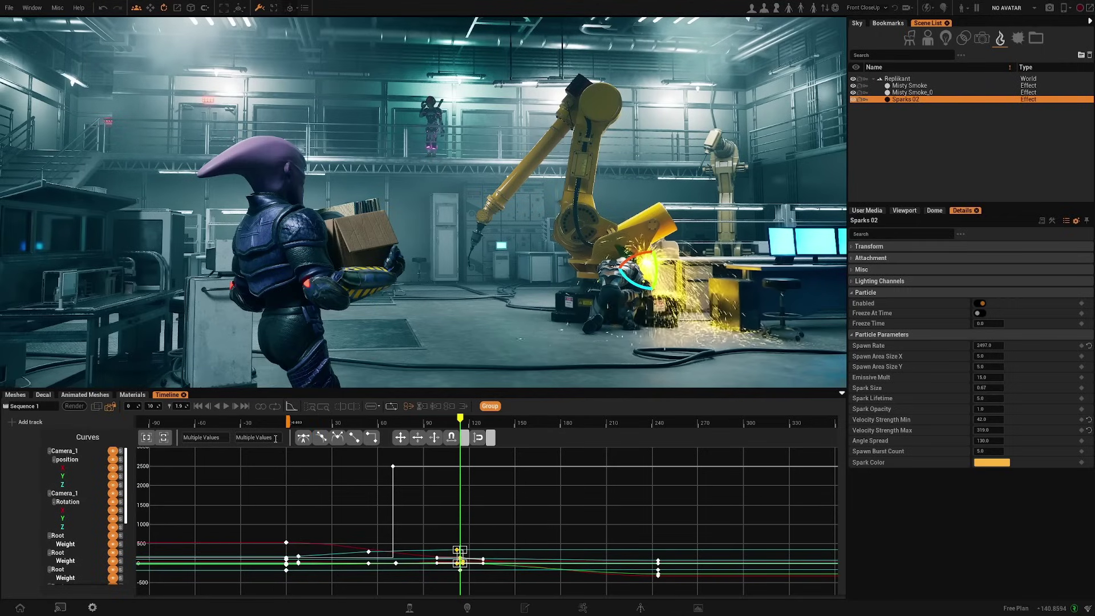
click(290, 407)
Show only Camera_1's curves and switch its middle keys at 1.9 seconds from automatic to manually adjustable cubic tangents.
click(290, 406)
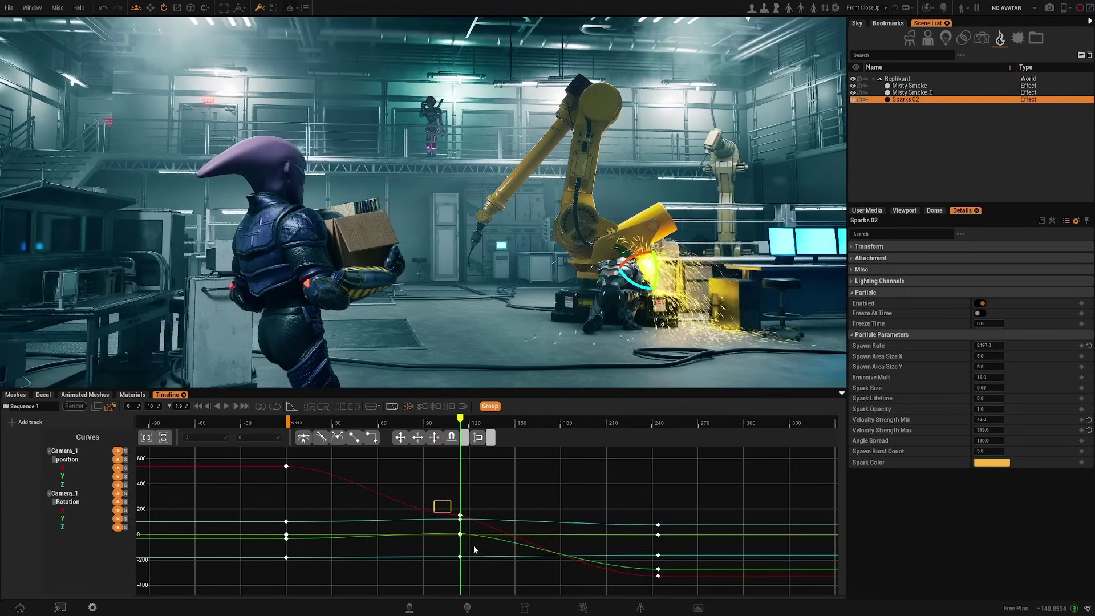
scroll(462, 534, up, 5)
middle_drag(400, 557, 485, 553)
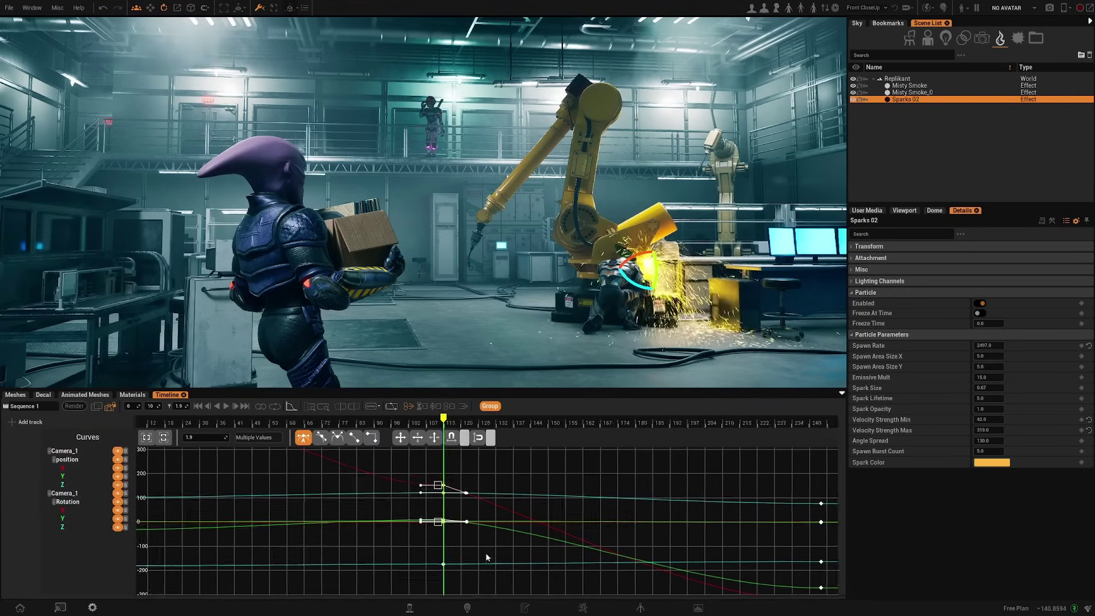
click(321, 440)
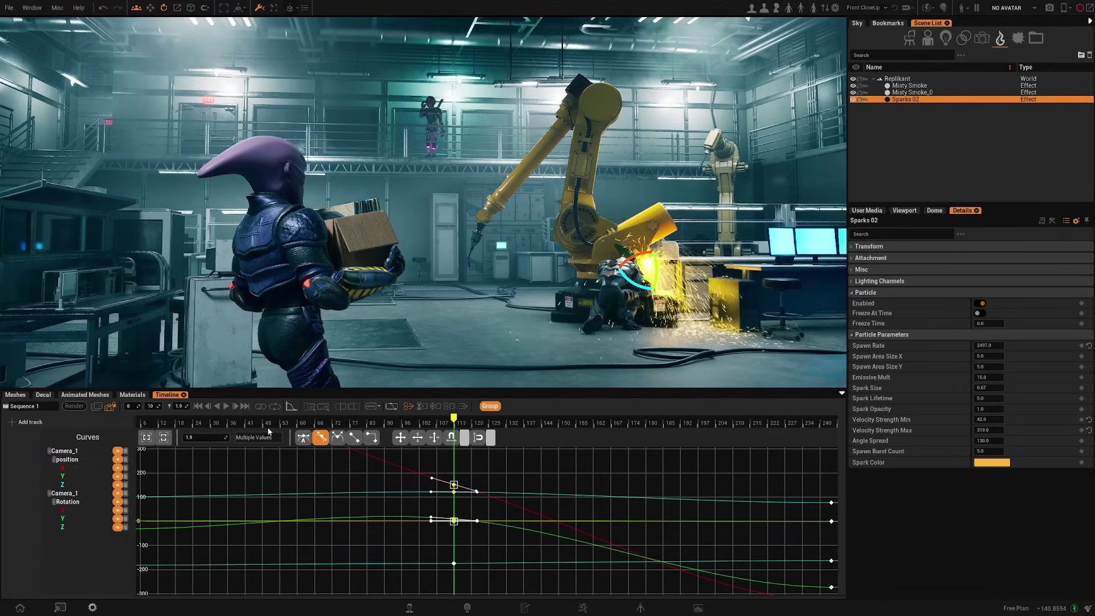
Return from the curves to the tracks and play back the sequence to review Camera_1's adjusted movement, finishing at about frame 80.
click(292, 406)
scroll(385, 469, down, 3)
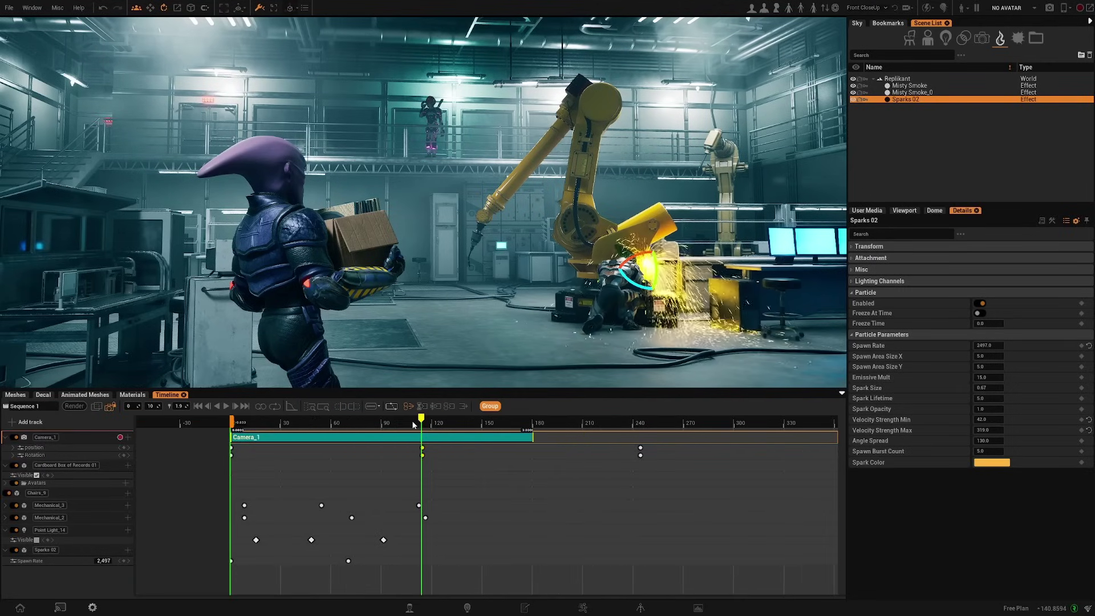
drag(413, 423, 288, 423)
click(225, 407)
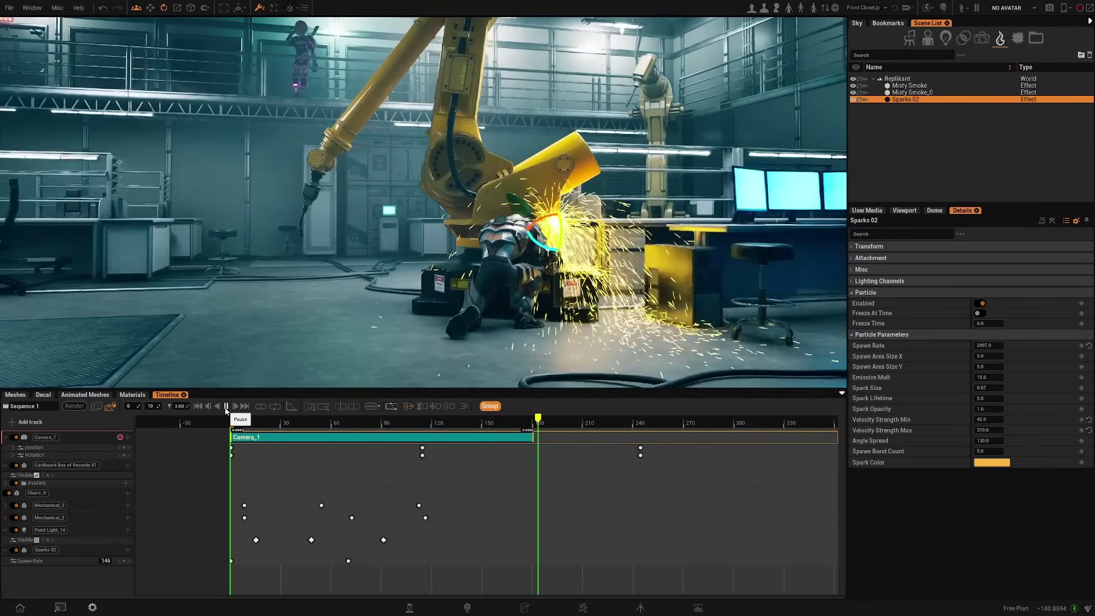
click(226, 407)
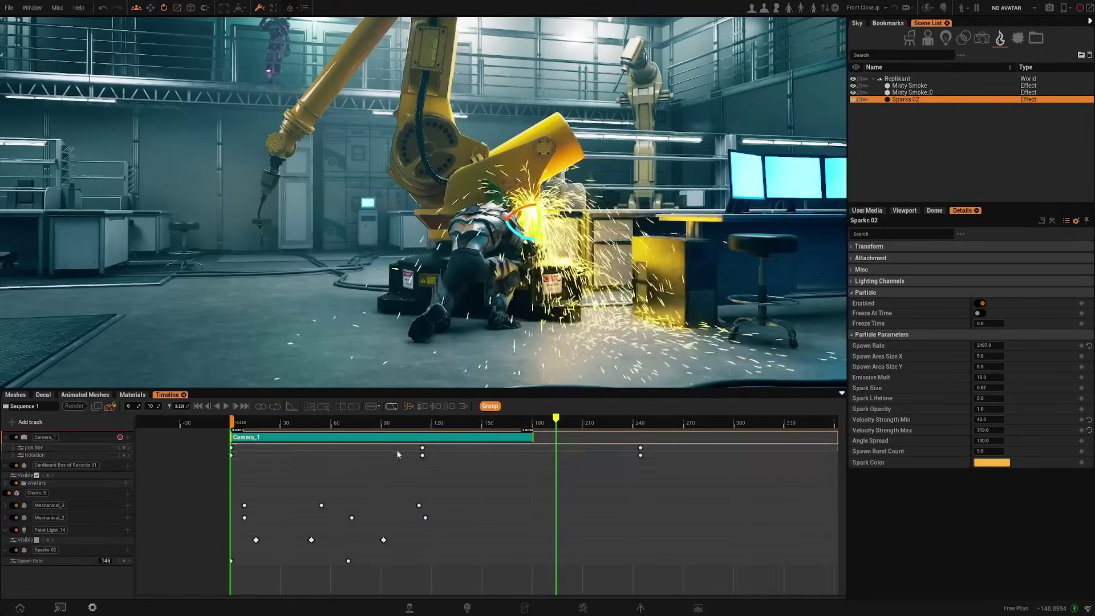
drag(437, 426, 365, 434)
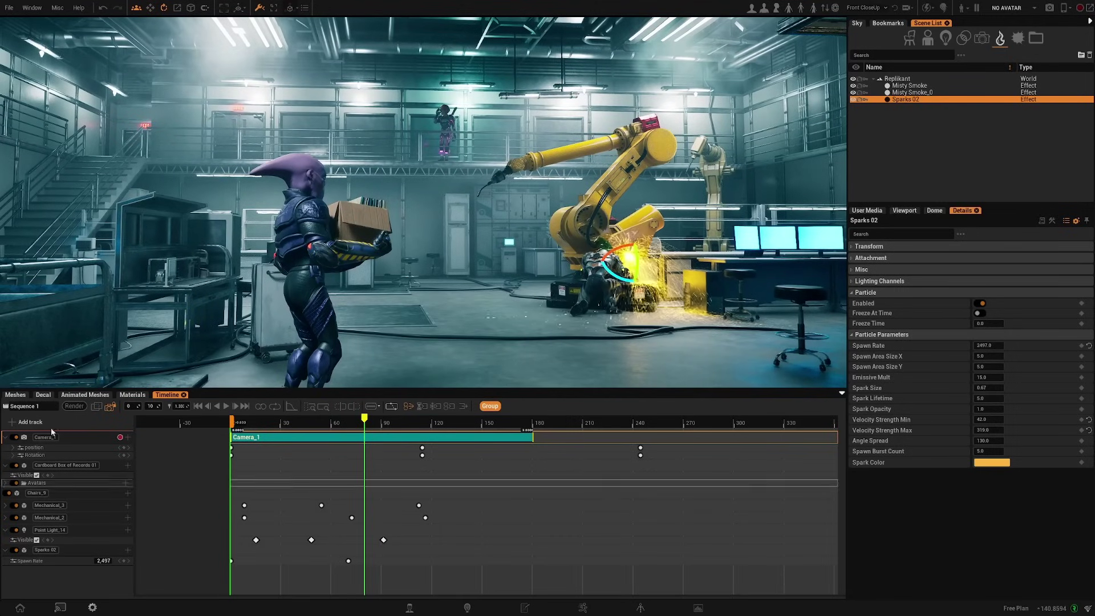
Release the viewport from the sequence camera and add the laboratory floor to the timeline as a new track.
click(109, 408)
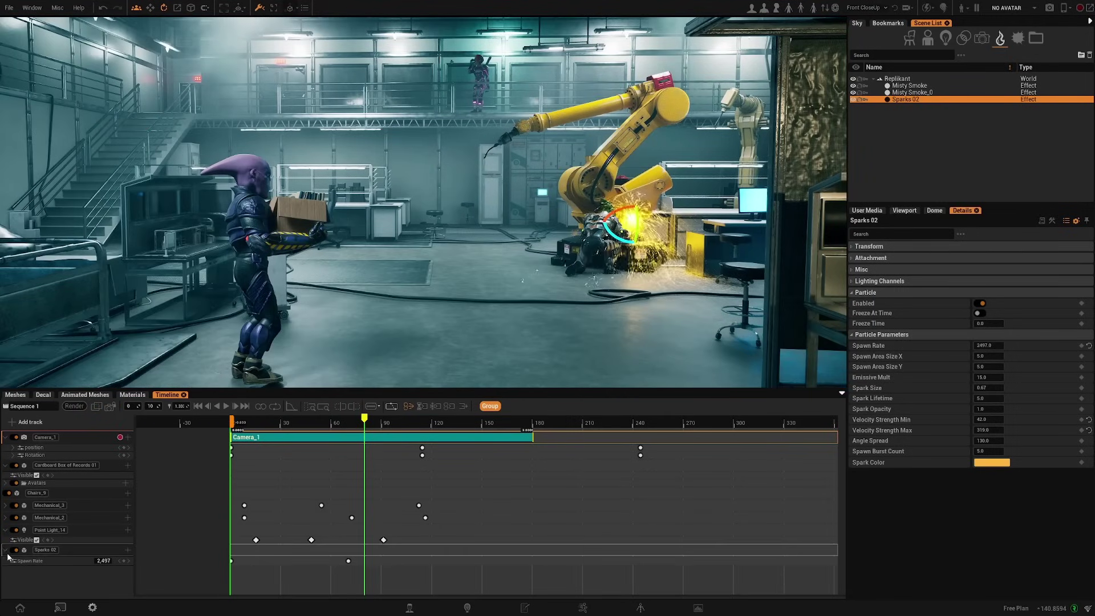
click(562, 265)
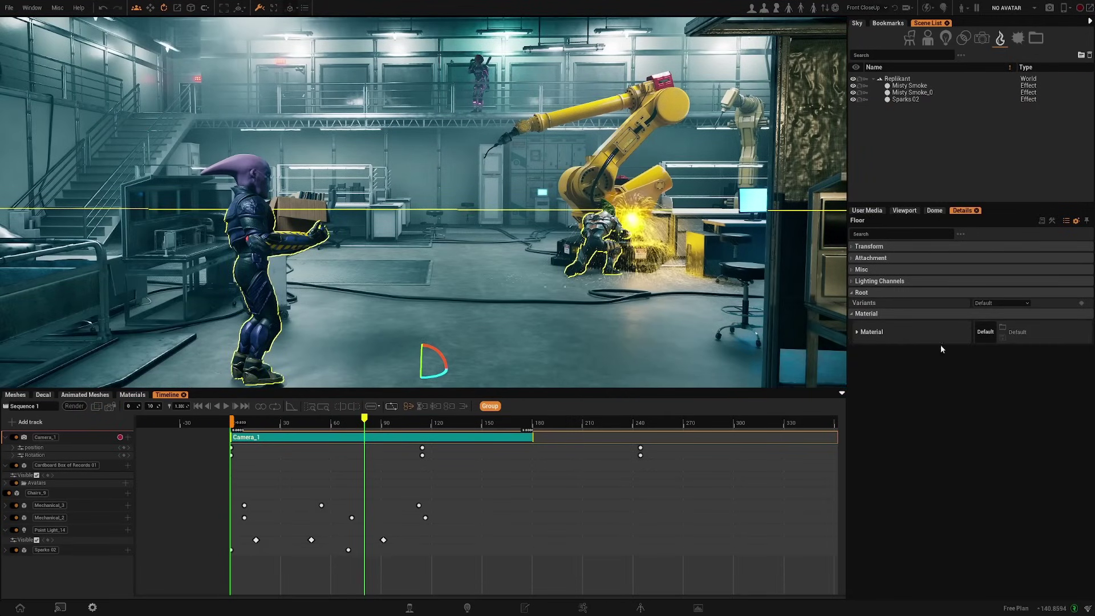
click(912, 332)
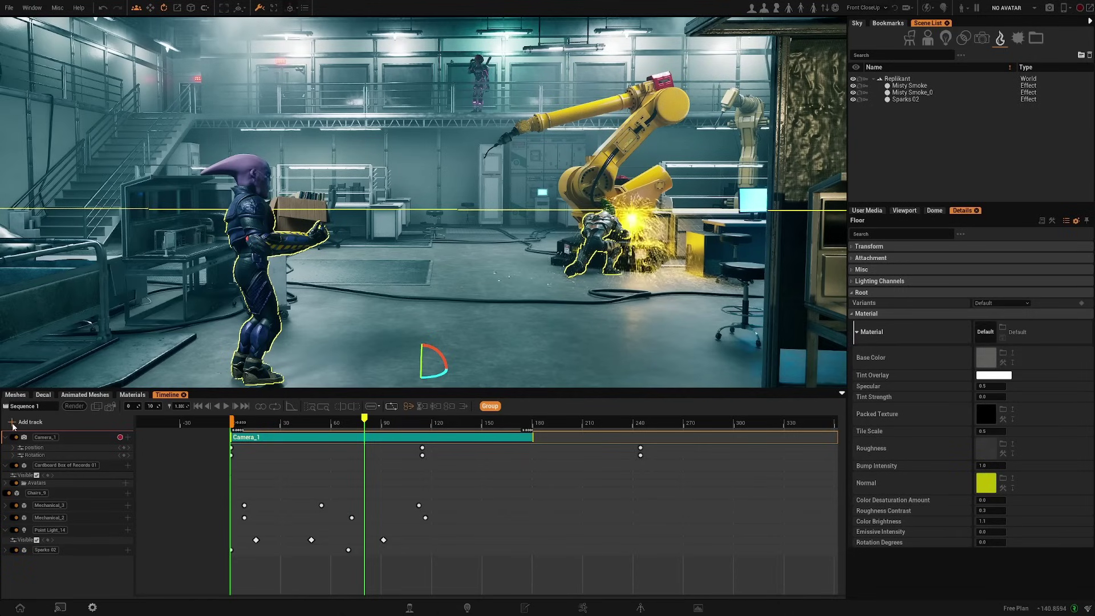
click(13, 425)
click(20, 494)
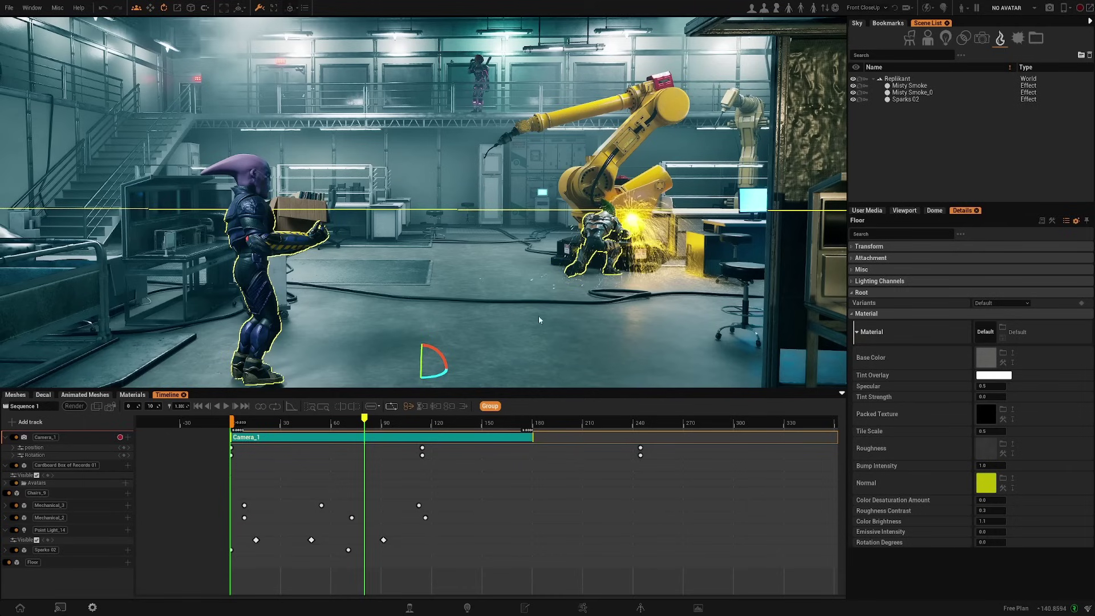
Add the floor's Material to its track with Roughness Contrast as an animatable parameter.
click(128, 565)
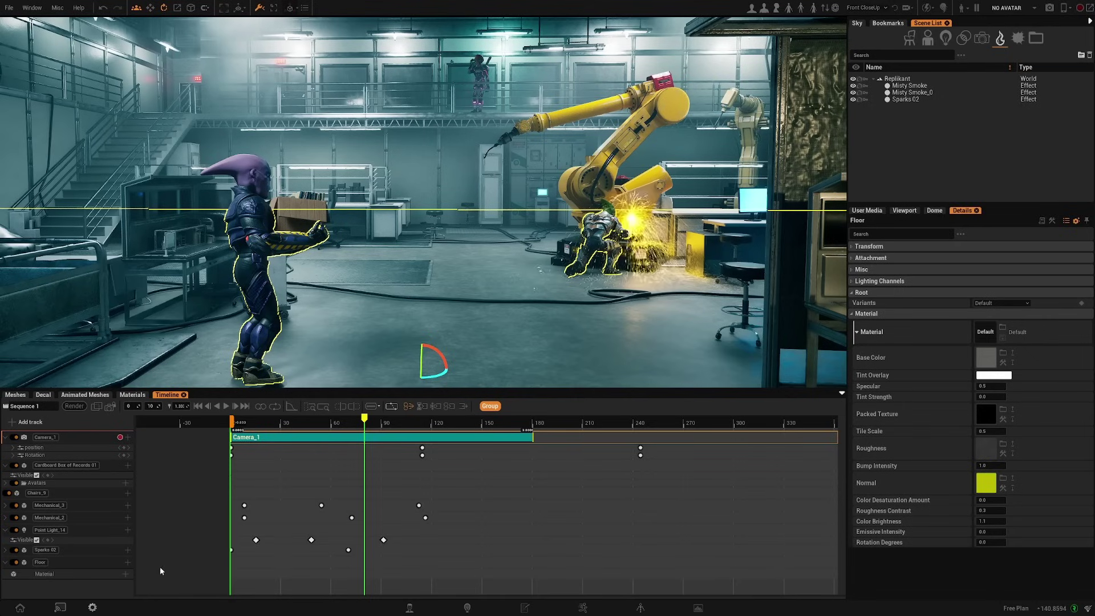
click(125, 573)
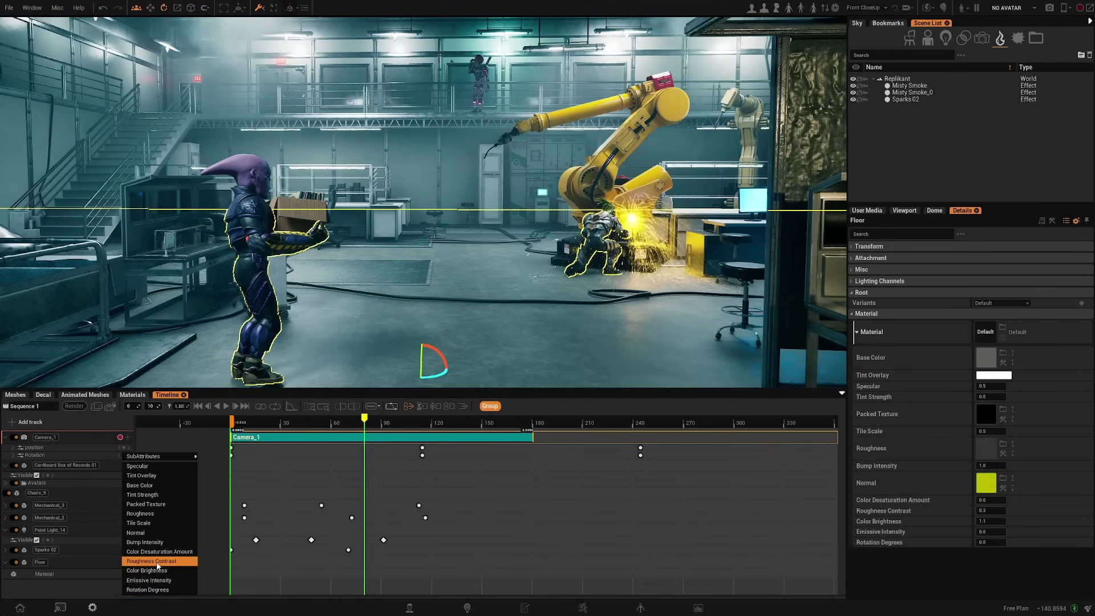
click(156, 561)
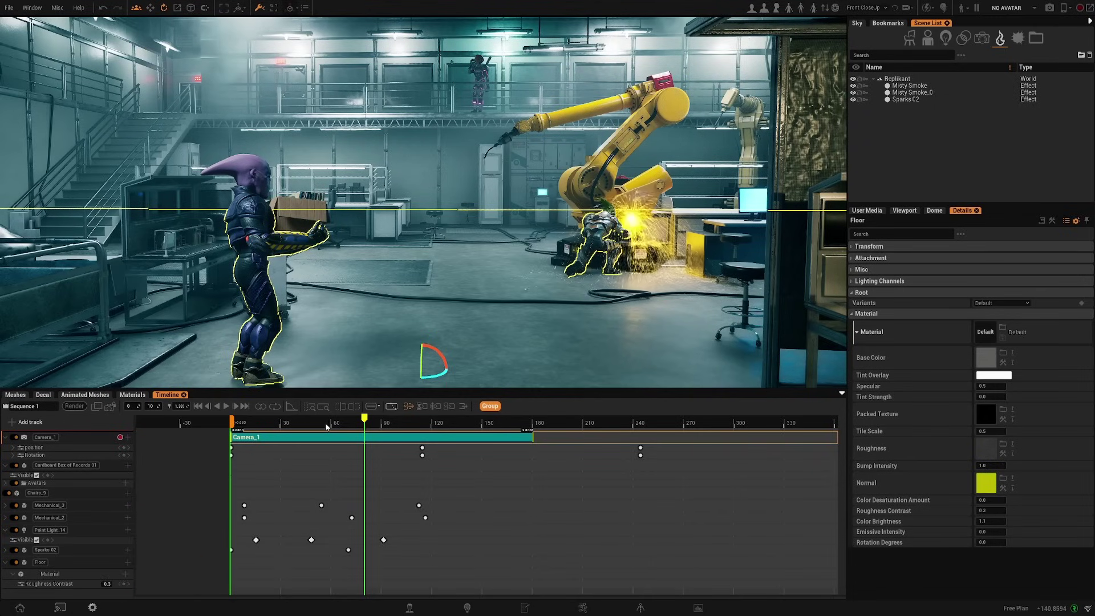
Key the floor material's Roughness Contrast at 0.3 near the sequence start and at 1 at about frame 97.
click(234, 425)
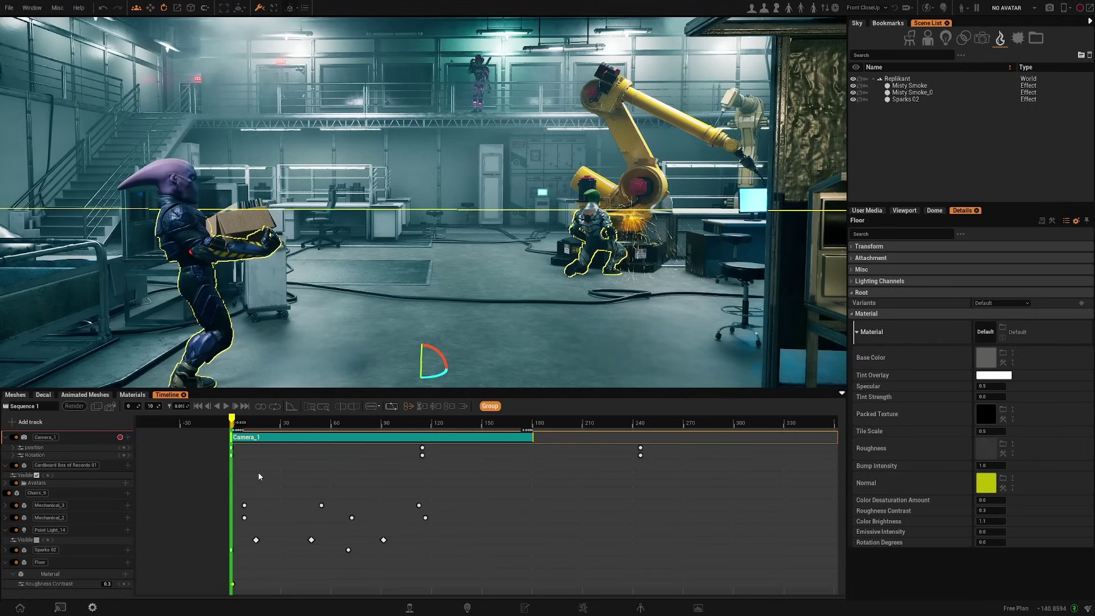
drag(249, 423, 393, 423)
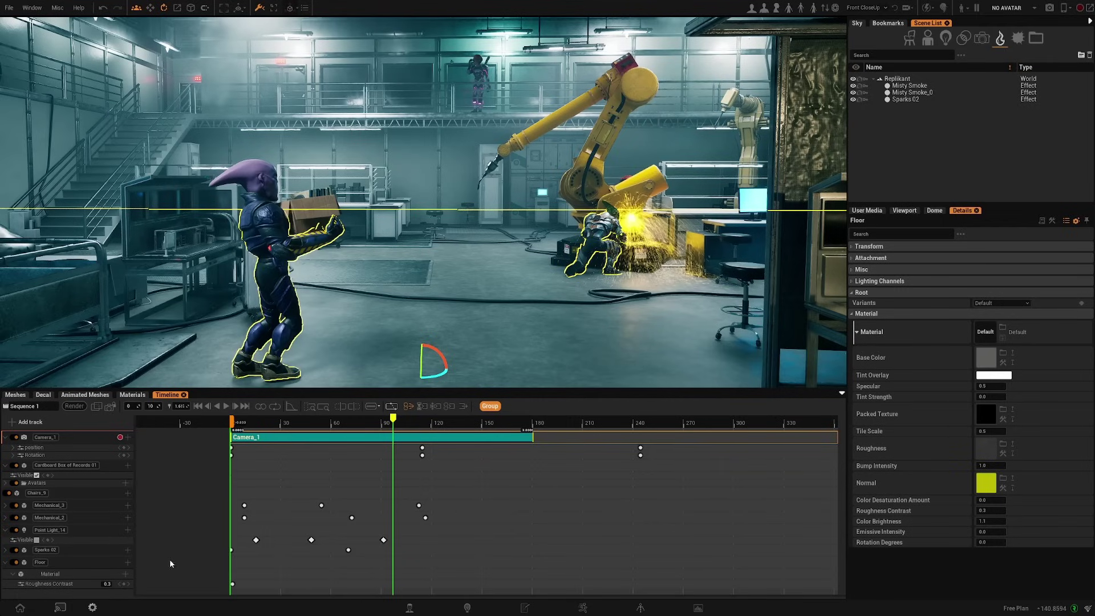
click(108, 584)
text(1)
key(Return)
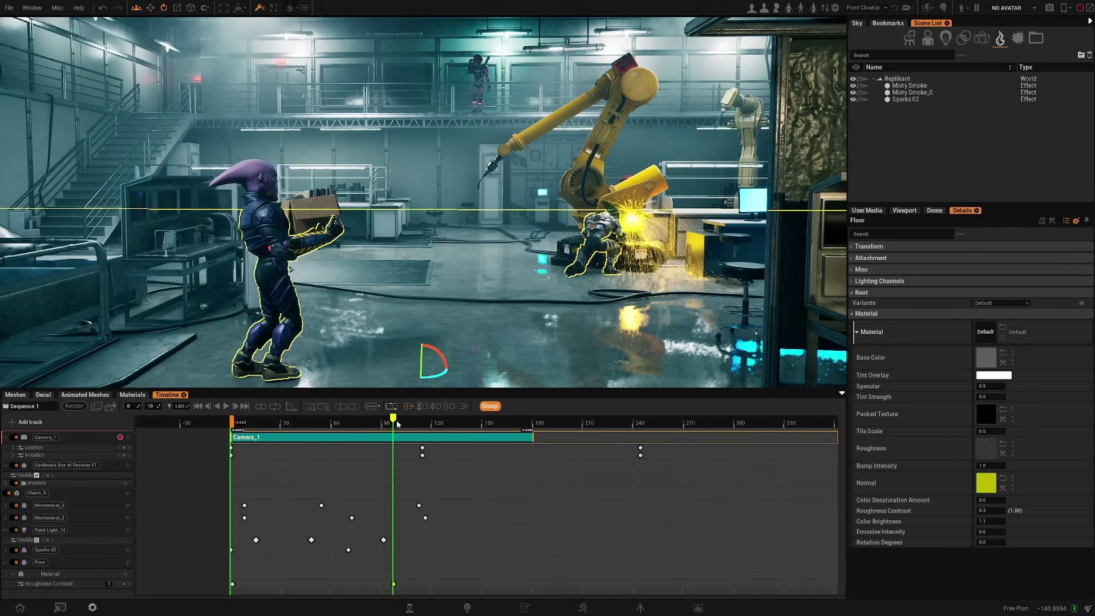
Scrub between about frames 16 and 116 and look around the scene to review the floor's changing reflections.
drag(386, 422, 425, 423)
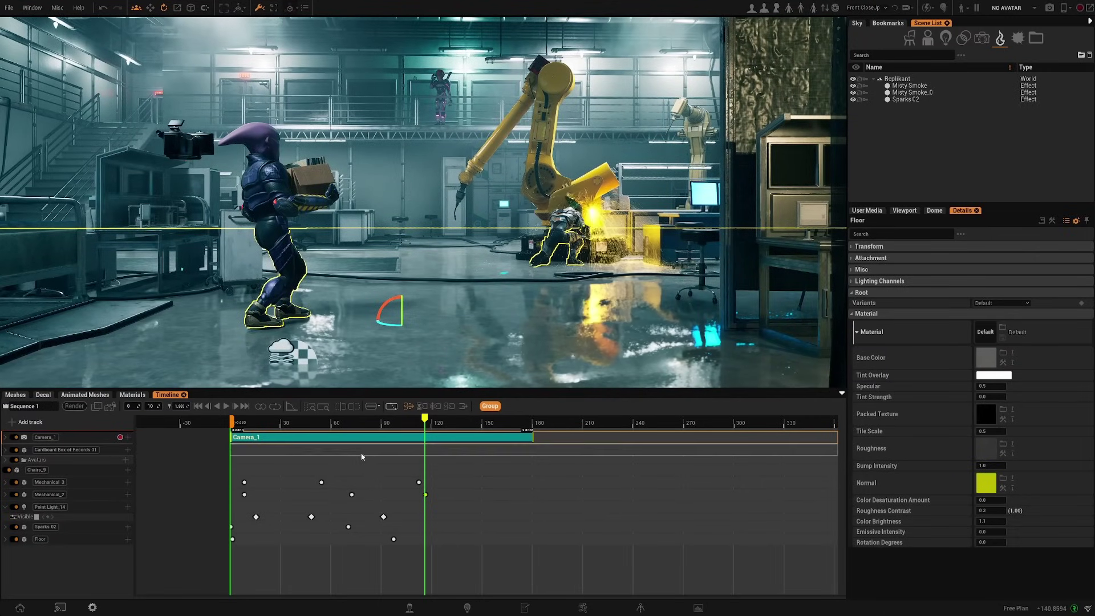
drag(306, 429, 257, 429)
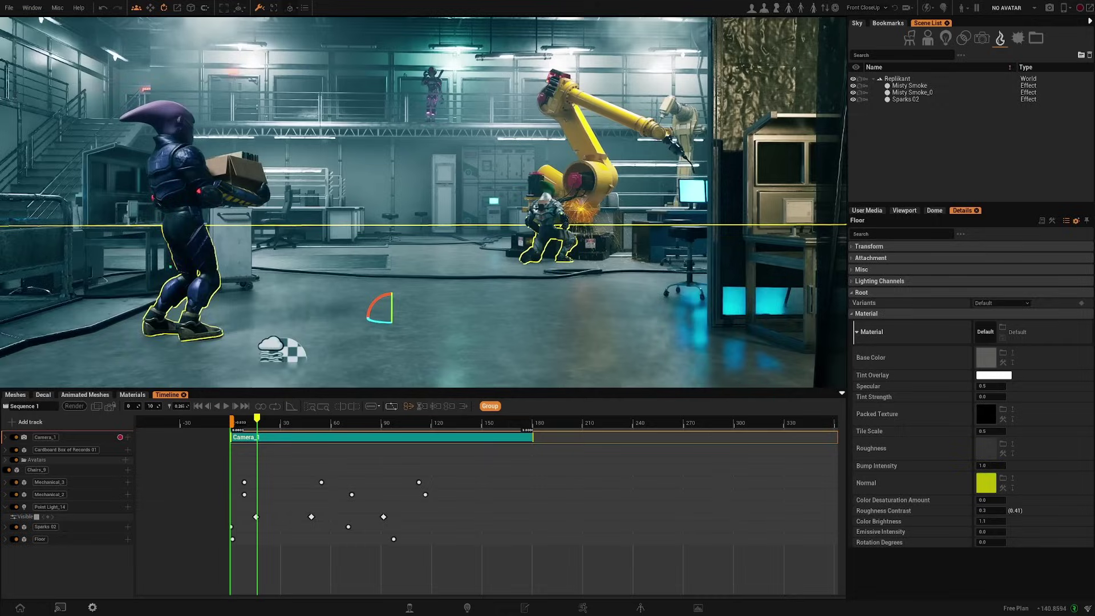
mouse_move(447, 280)
right_down()
mouse_move(446, 268)
mouse_move(446, 279)
right_up()
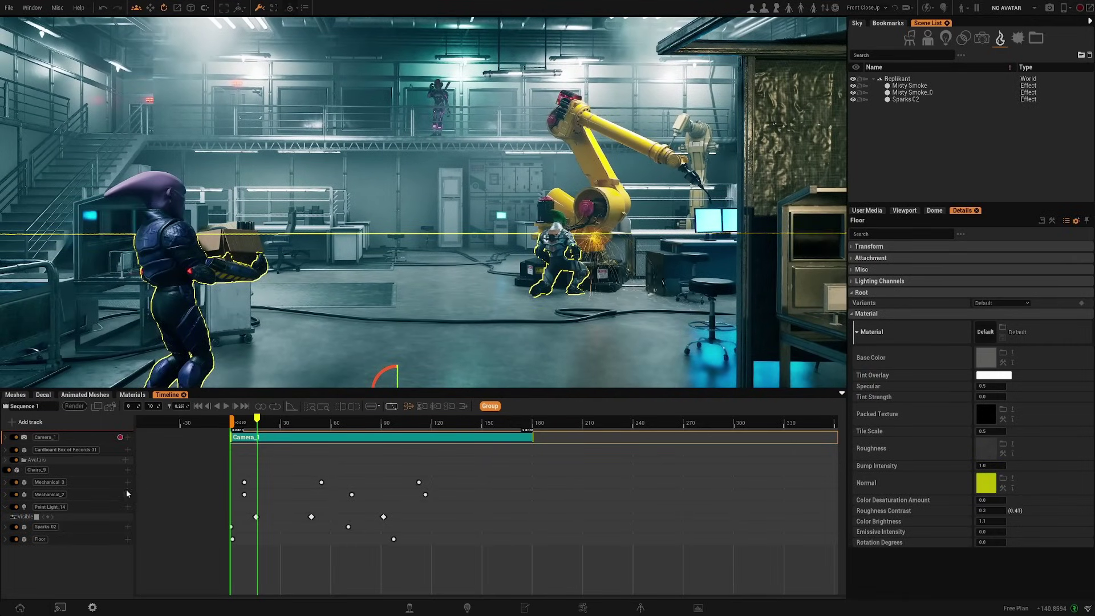